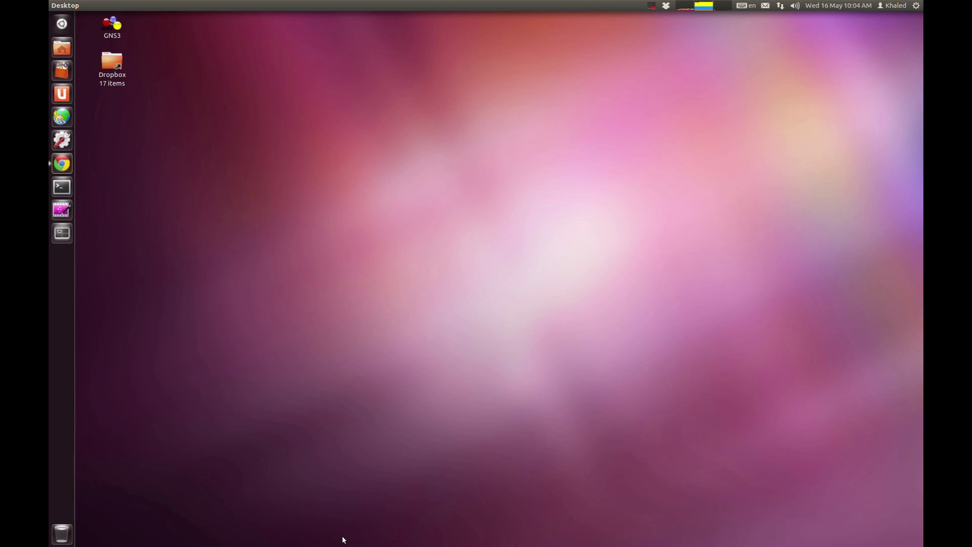
# Step: Search Google for 'virtualbox' and open the VirtualBox Downloads page
pyautogui.click(71, 163)
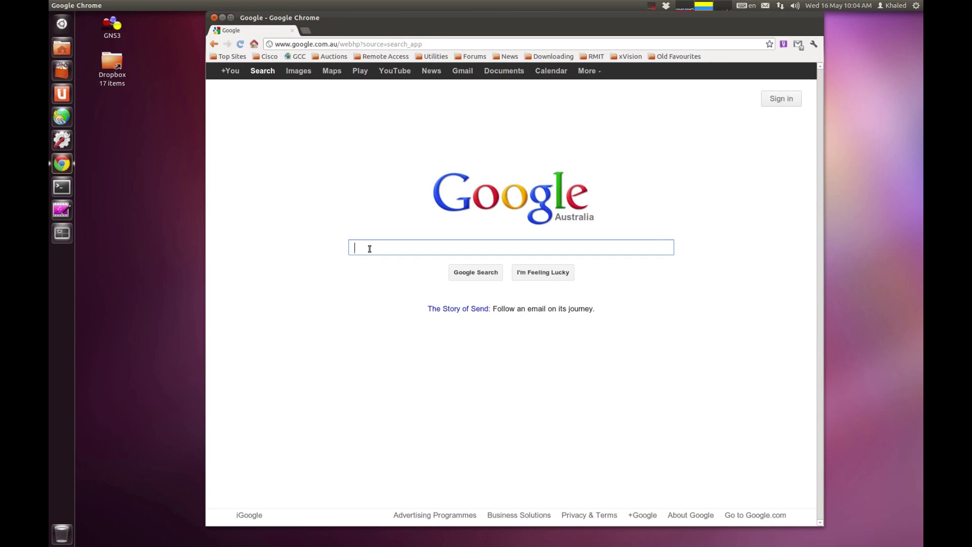
pyautogui.write('virtual')
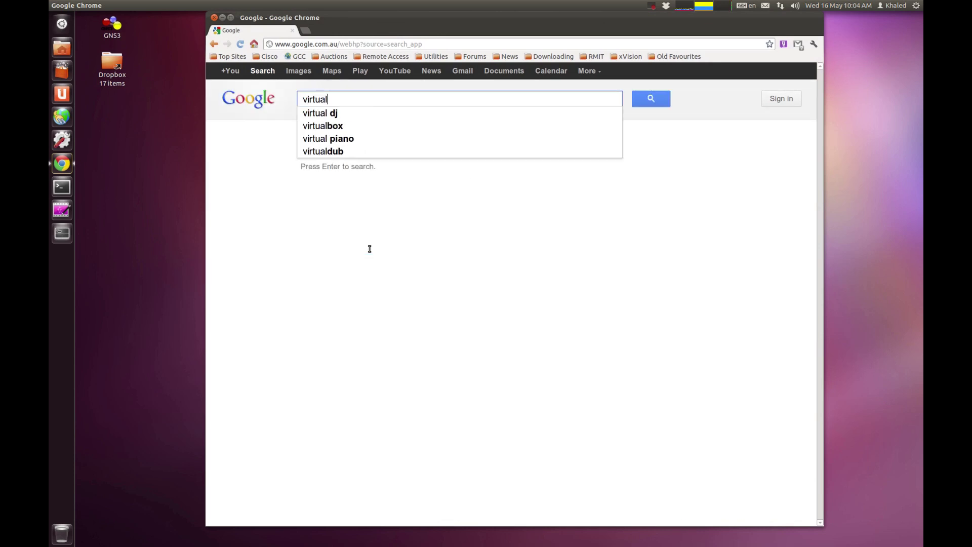
pyautogui.write('box')
pyautogui.press('Return')
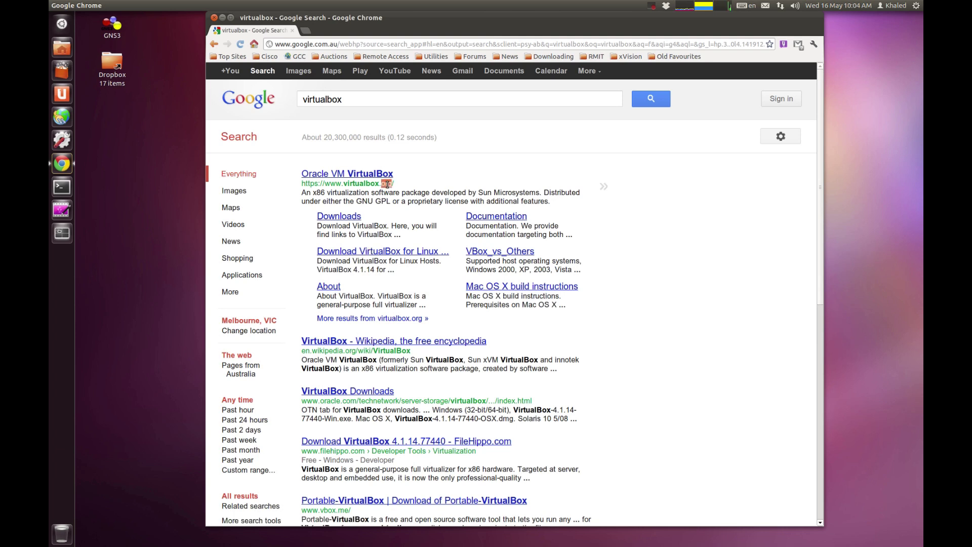
pyautogui.click(328, 217)
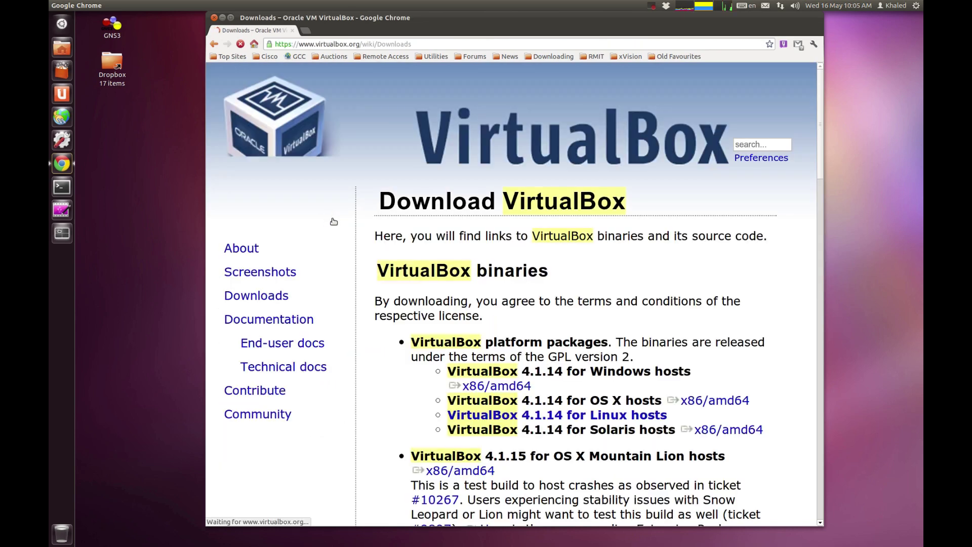
# Step: Zoom out and open 'VirtualBox 4.1.14 for Linux hosts' to find the Ubuntu 11.10 packages
pyautogui.scroll(-5, 389, 263)
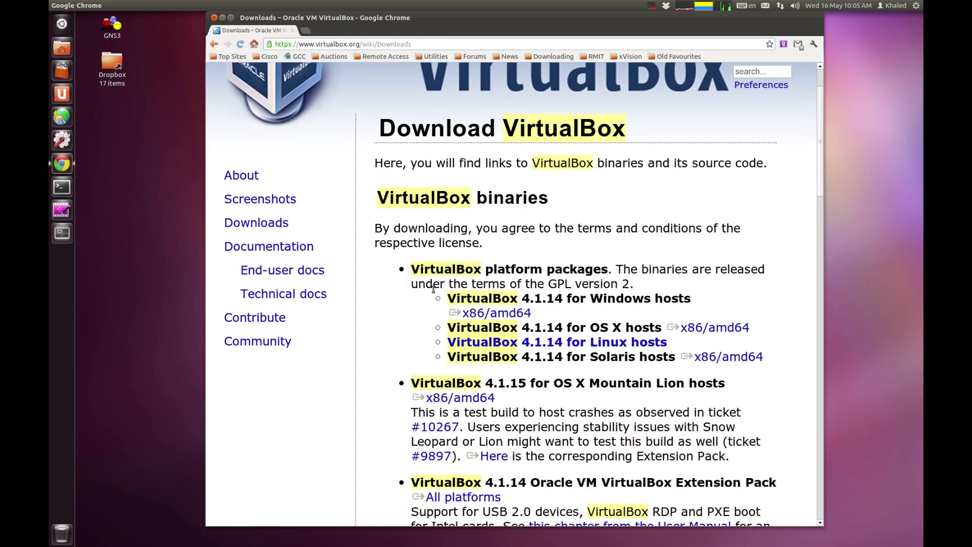
pyautogui.hotkey('ctrl', '-')
pyautogui.scroll(3, 468, 287)
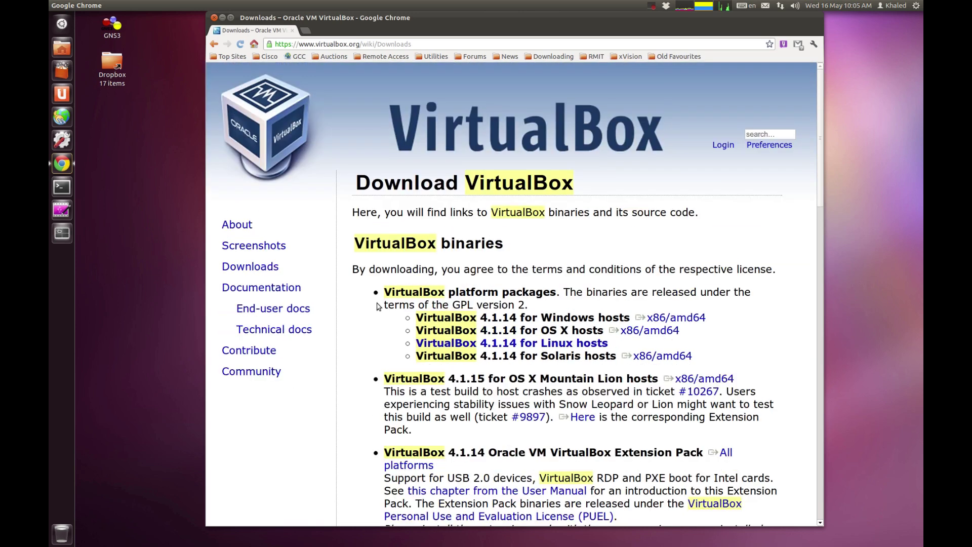
pyautogui.scroll(-3, 369, 302)
pyautogui.moveTo(389, 274); pyautogui.dragTo(607, 272)
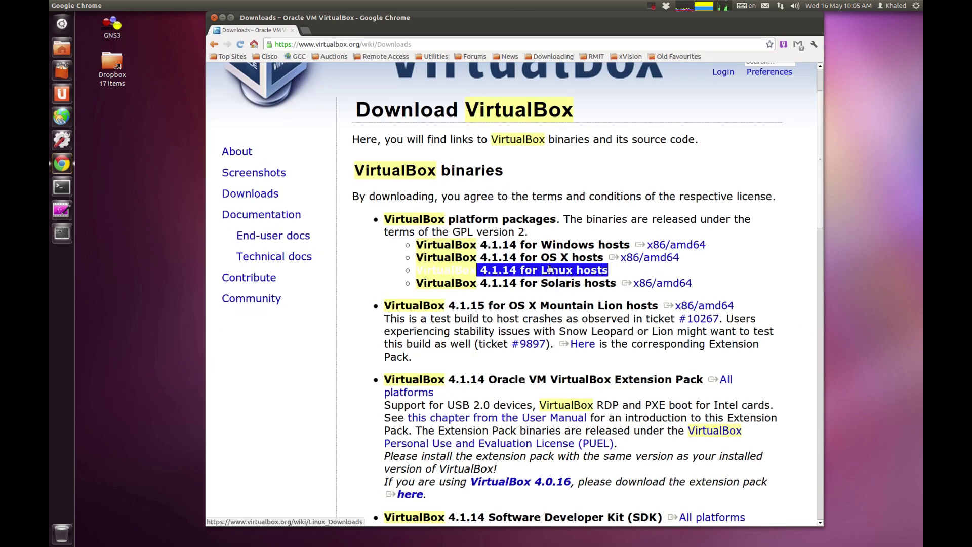
pyautogui.click(352, 287)
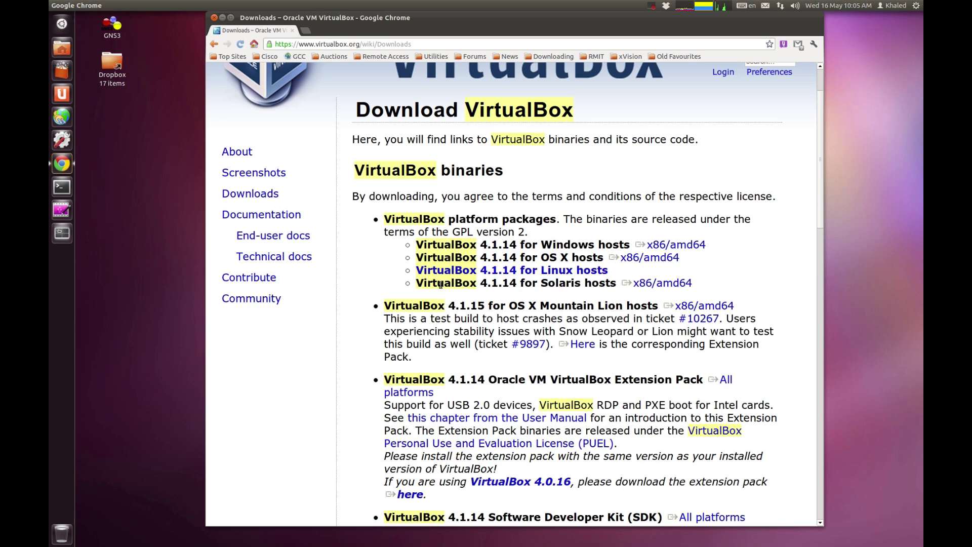
pyautogui.tripleClick(495, 275)
pyautogui.click(495, 274)
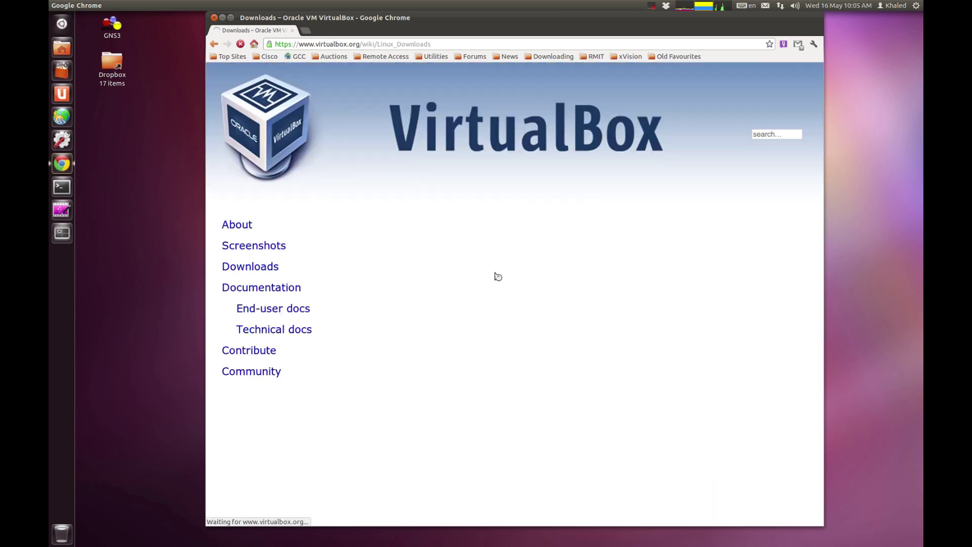
pyautogui.scroll(-3, 470, 271)
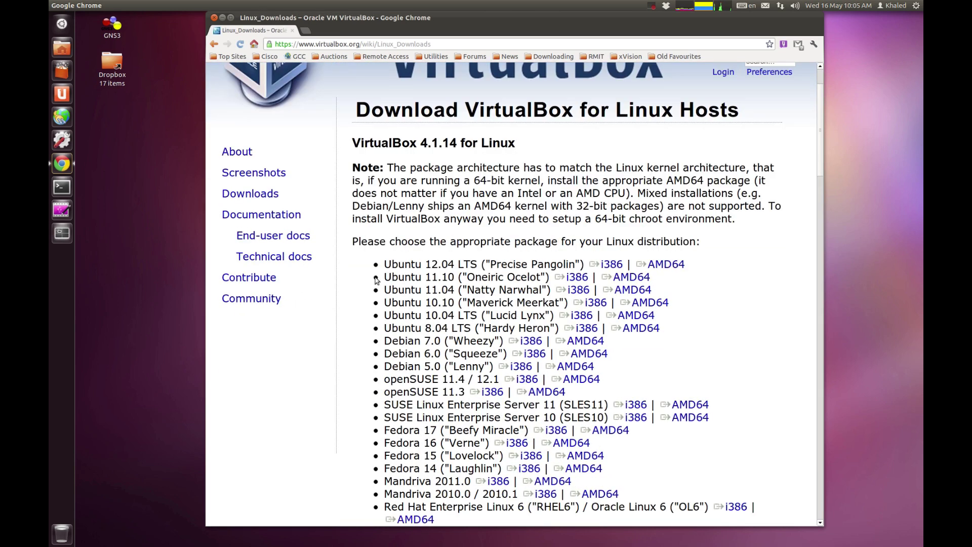
pyautogui.moveTo(383, 277); pyautogui.dragTo(536, 277)
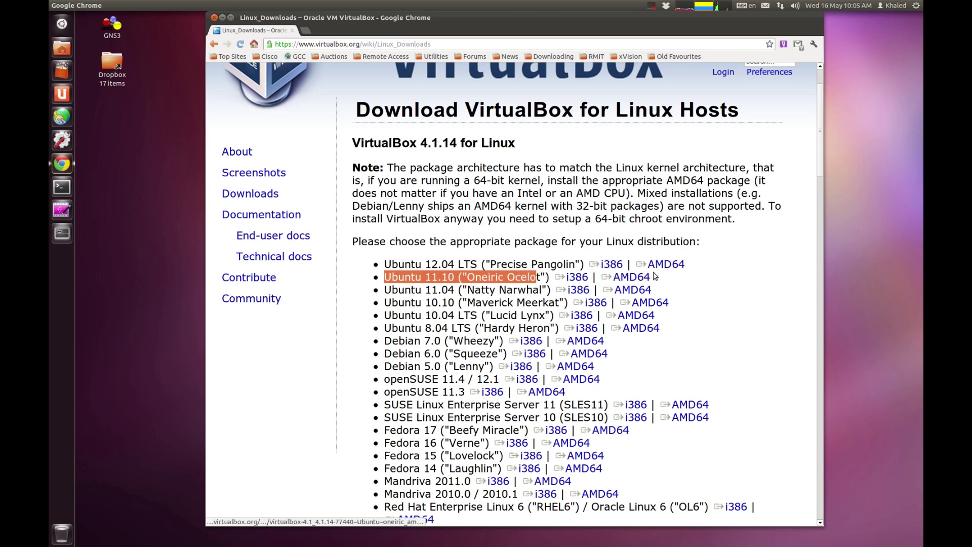
pyautogui.tripleClick(434, 277)
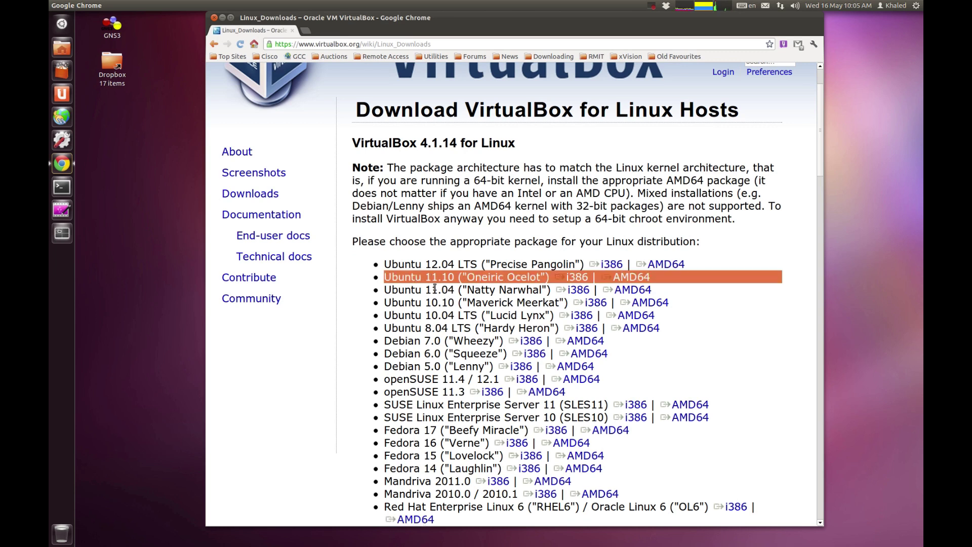
pyautogui.click(400, 281)
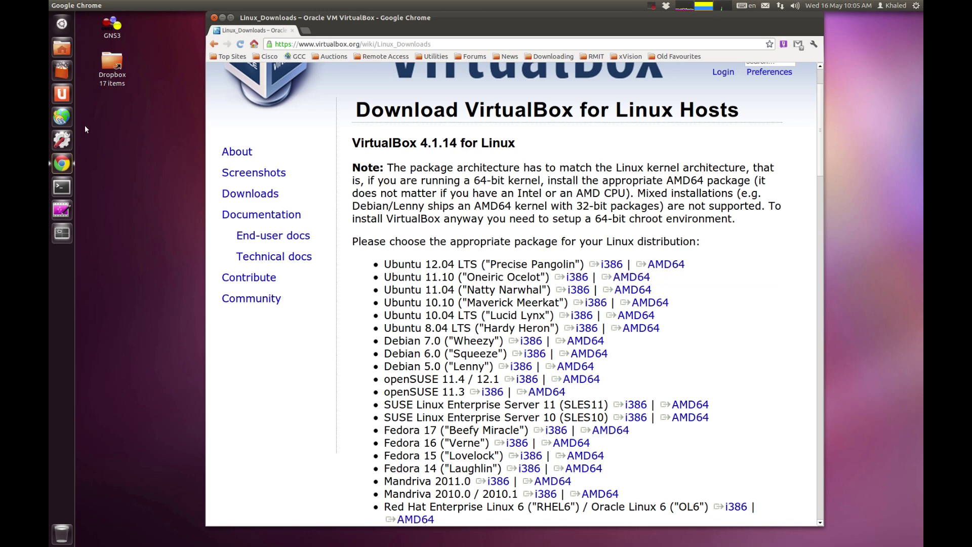
# Step: Check System Info reports a 64-bit OS, then save the Ubuntu 11.10 AMD64 .deb to Downloads
pyautogui.click(62, 138)
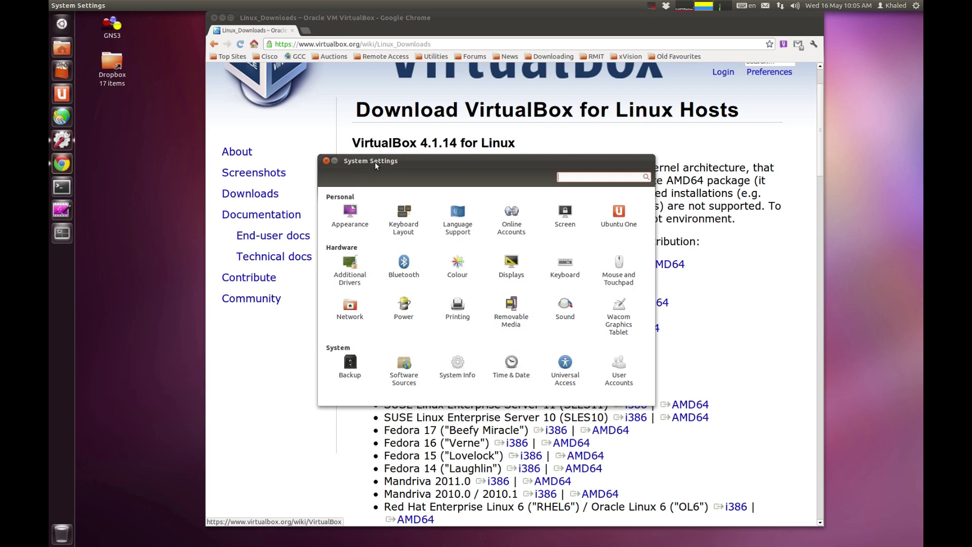
pyautogui.click(465, 349)
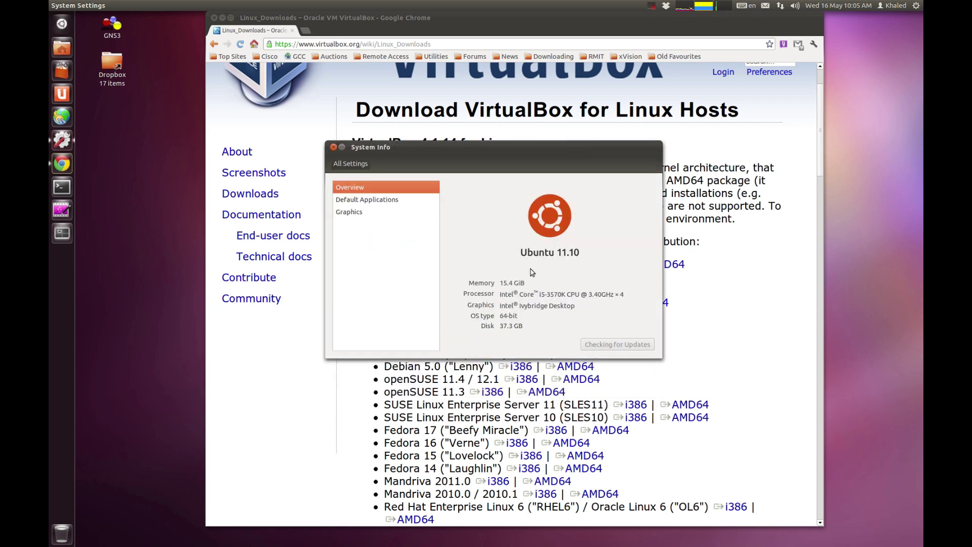
pyautogui.tripleClick(509, 315)
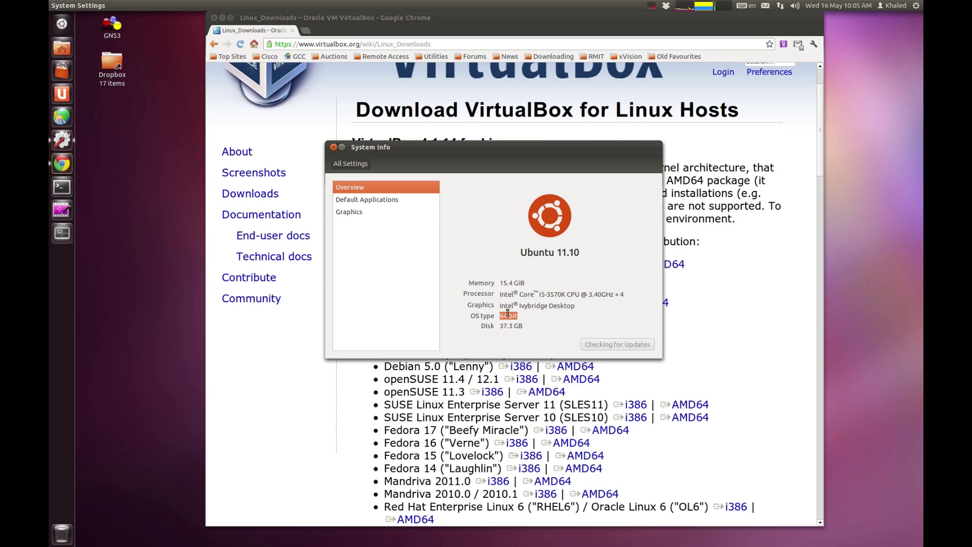
pyautogui.click(334, 147)
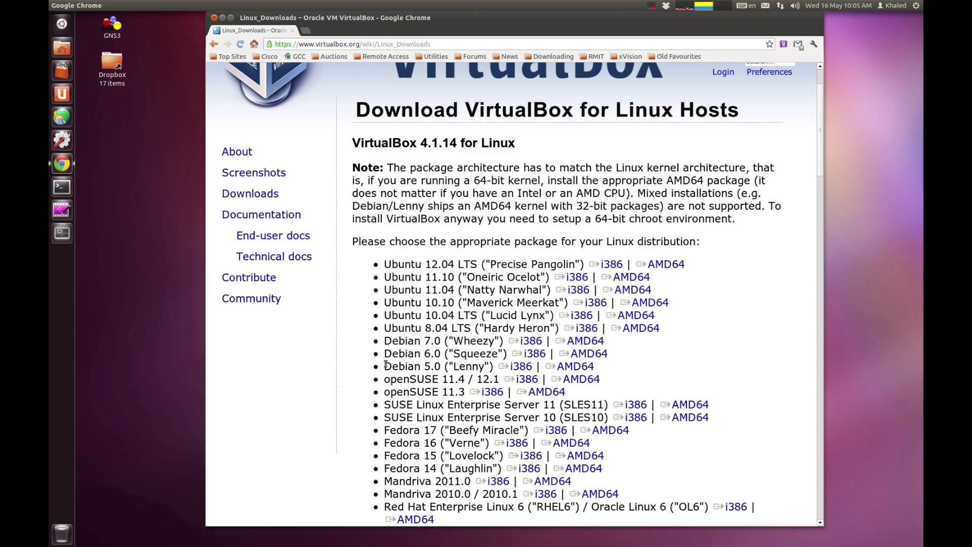
pyautogui.click(617, 281)
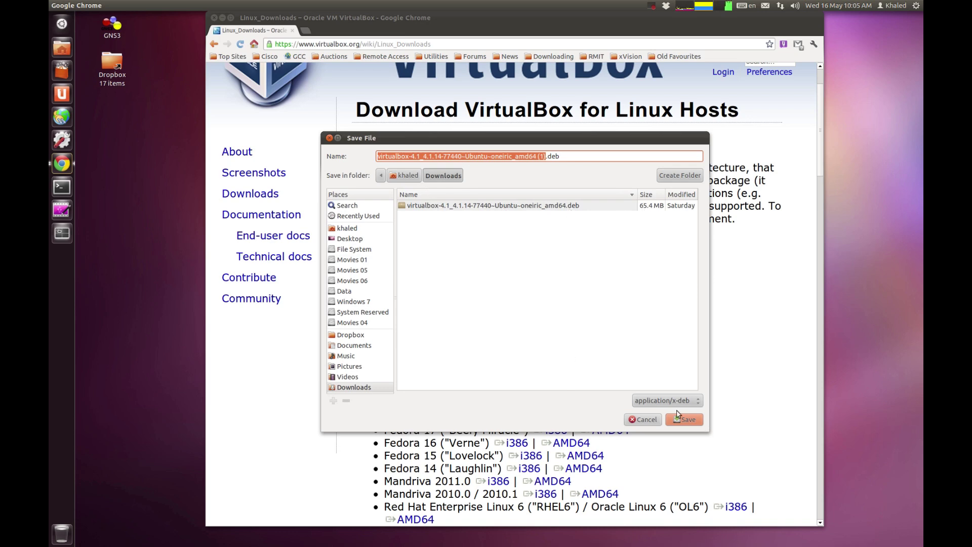
pyautogui.click(643, 419)
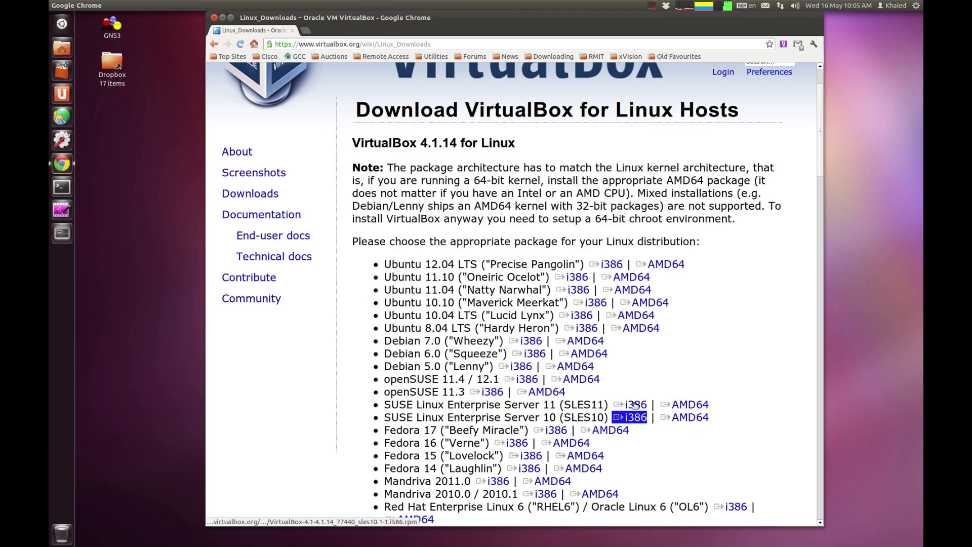
# Step: Close Chrome and open the VirtualBox .deb from Home Folder > Downloads in Ubuntu Software Centre
pyautogui.click(215, 18)
pyautogui.click(62, 48)
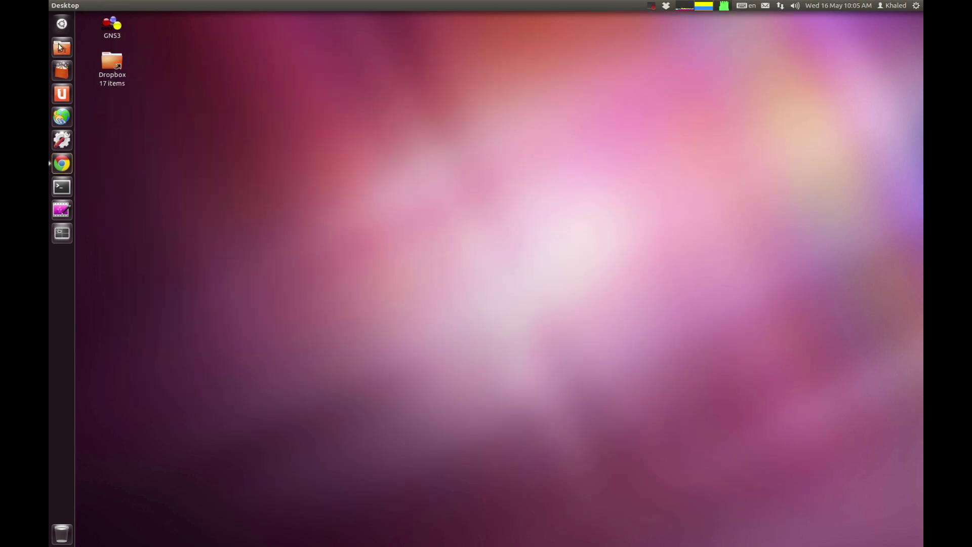
pyautogui.moveTo(262, 195); pyautogui.dragTo(475, 109)
pyautogui.click(325, 289)
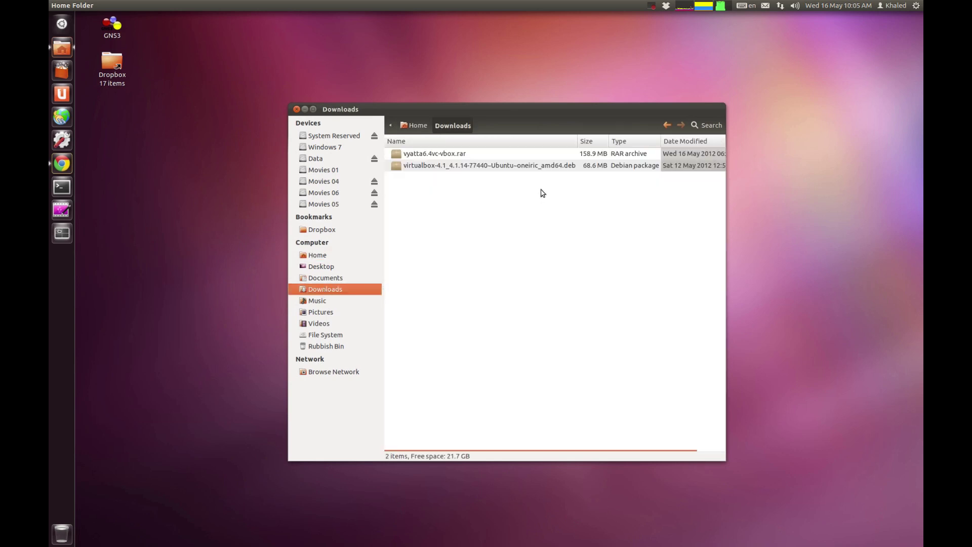
pyautogui.doubleClick(525, 167)
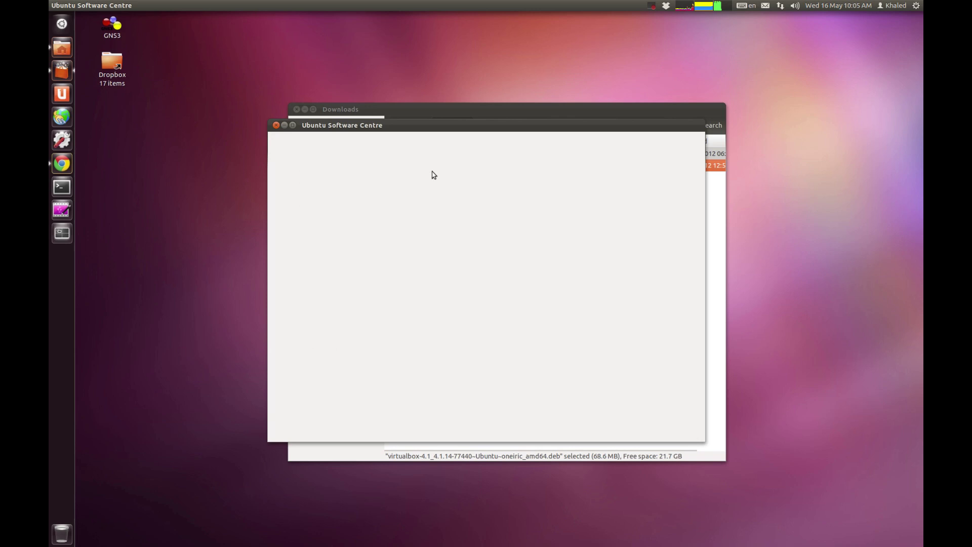
pyautogui.click(305, 110)
pyautogui.moveTo(349, 126); pyautogui.dragTo(346, 108)
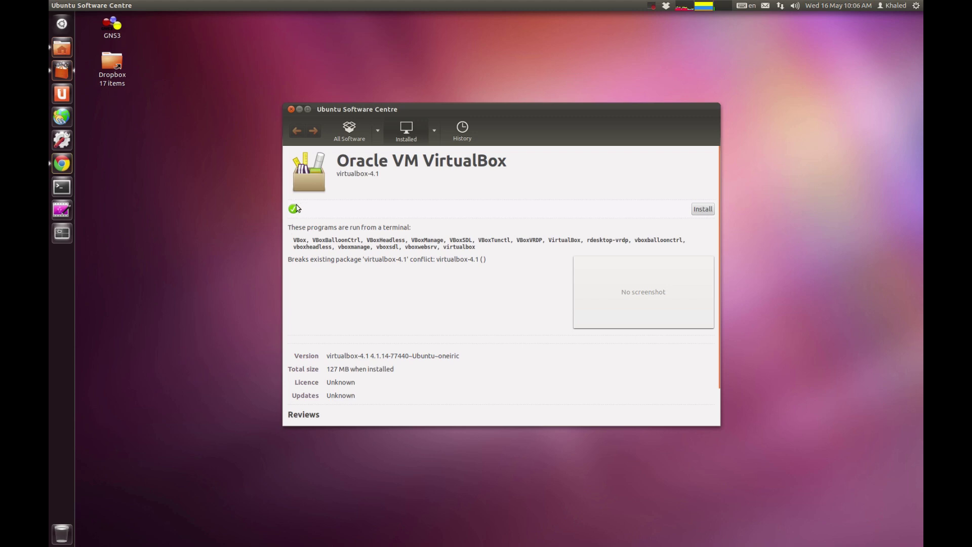
# Step: Close Software Centre, launch Oracle VM VirtualBox from the search, and position the empty Manager window
pyautogui.click(291, 109)
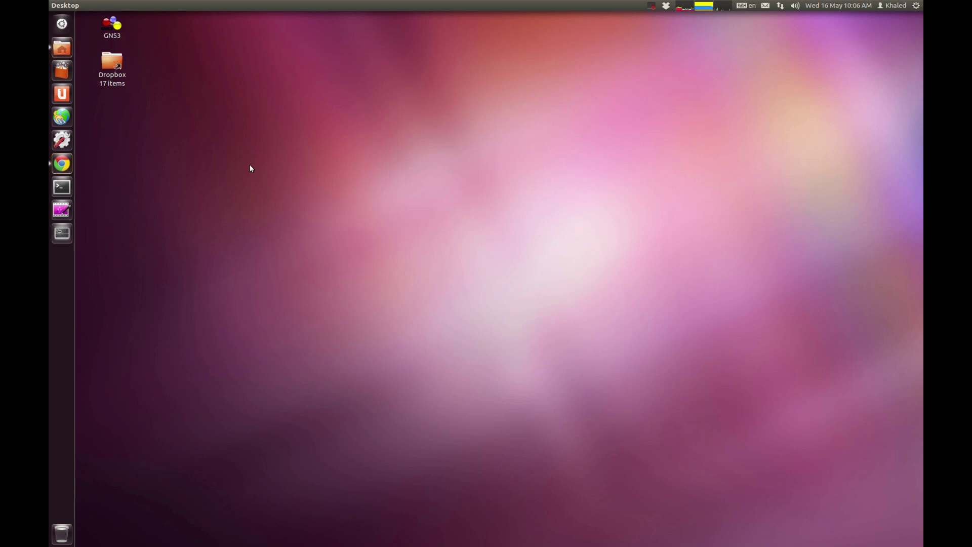
pyautogui.press('super')
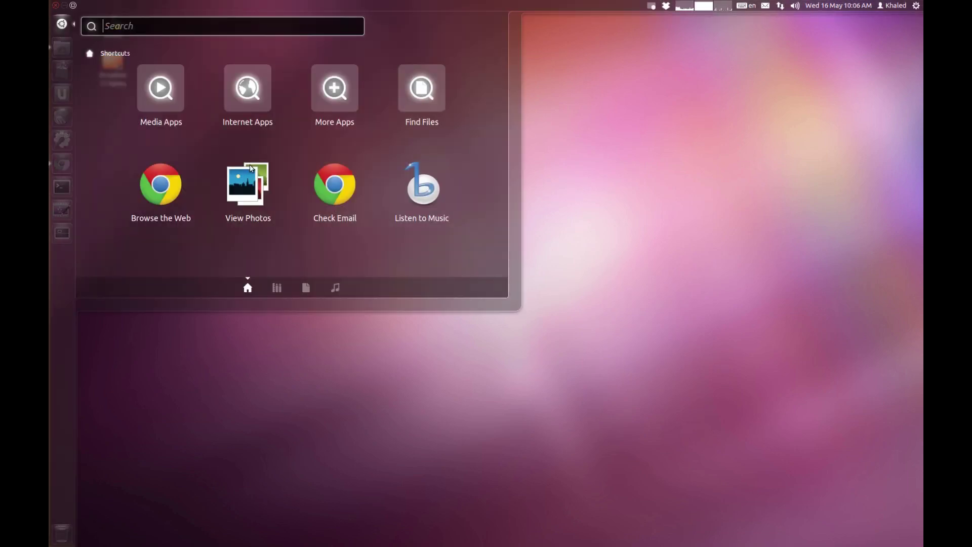
pyautogui.write('virtualbox')
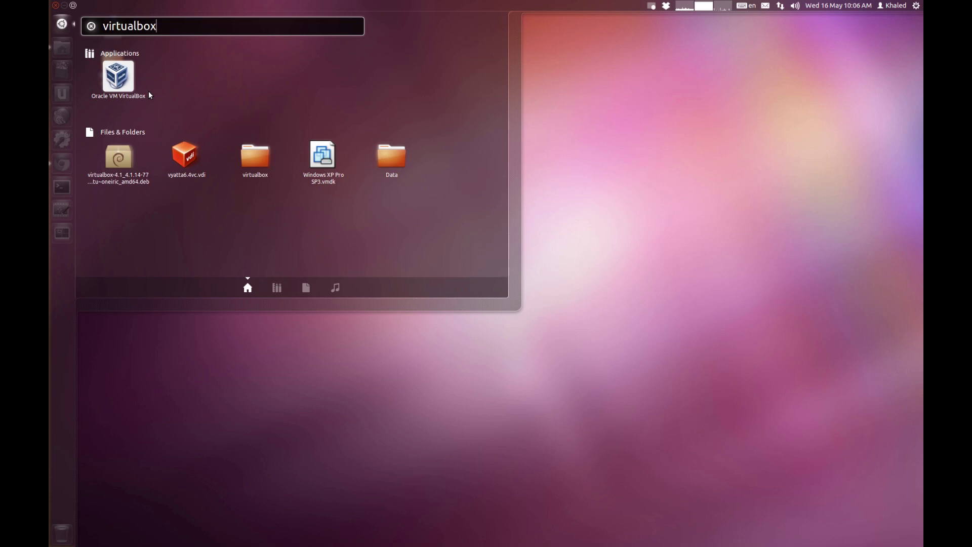
pyautogui.click(118, 79)
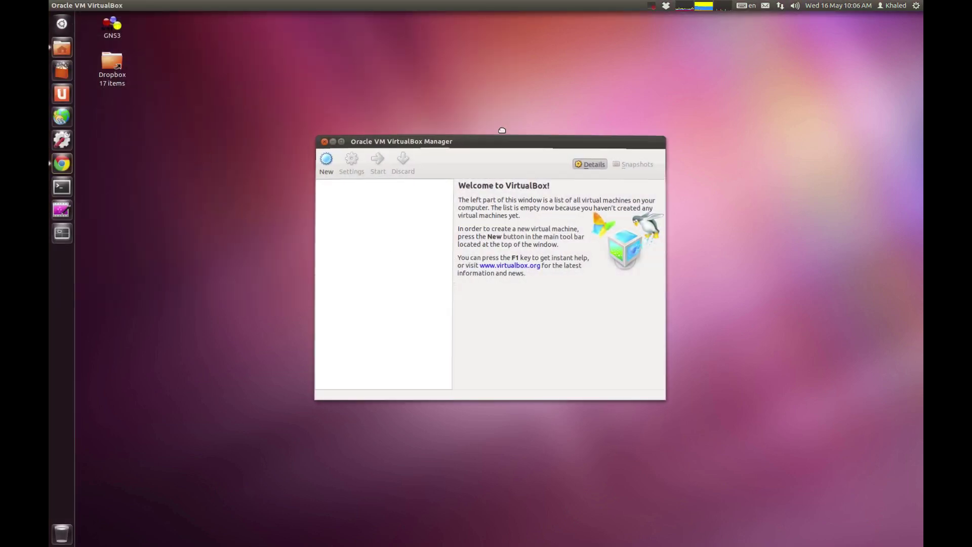
pyautogui.moveTo(485, 143); pyautogui.dragTo(454, 129)
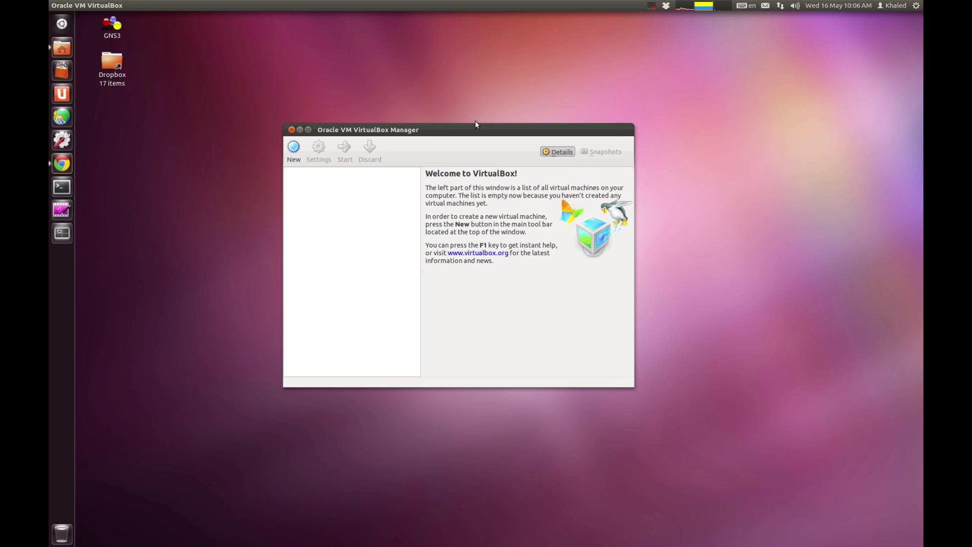
pyautogui.moveTo(508, 135); pyautogui.dragTo(534, 103)
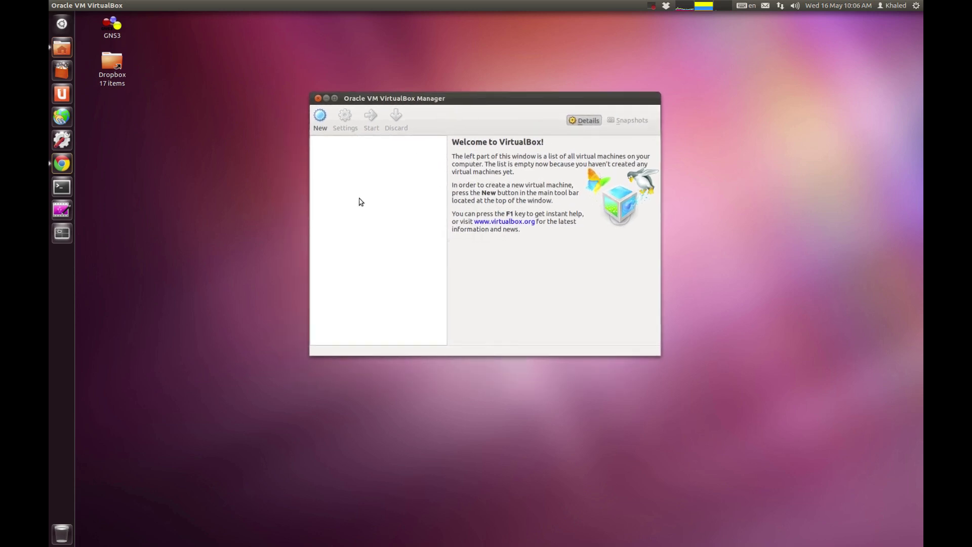
pyautogui.moveTo(394, 102); pyautogui.dragTo(379, 142)
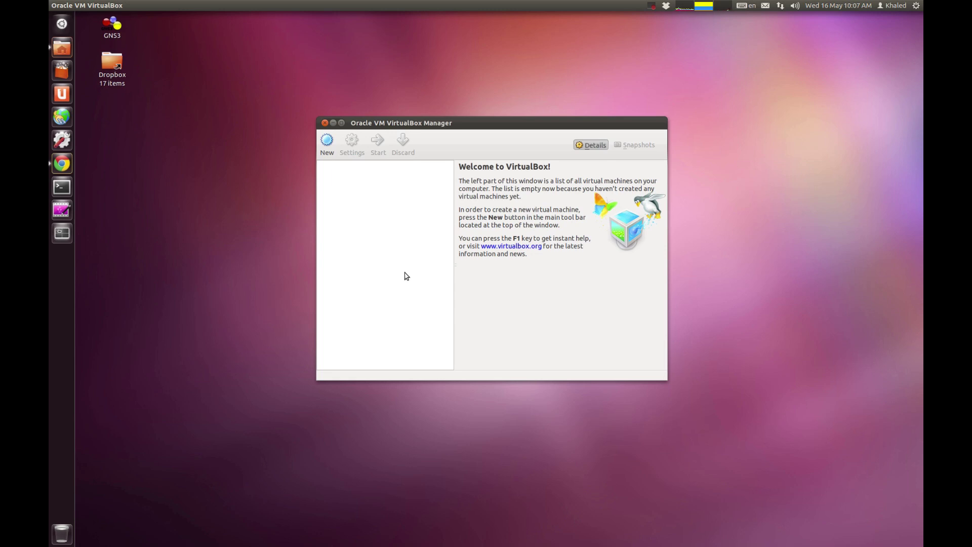
pyautogui.moveTo(516, 125); pyautogui.dragTo(521, 106)
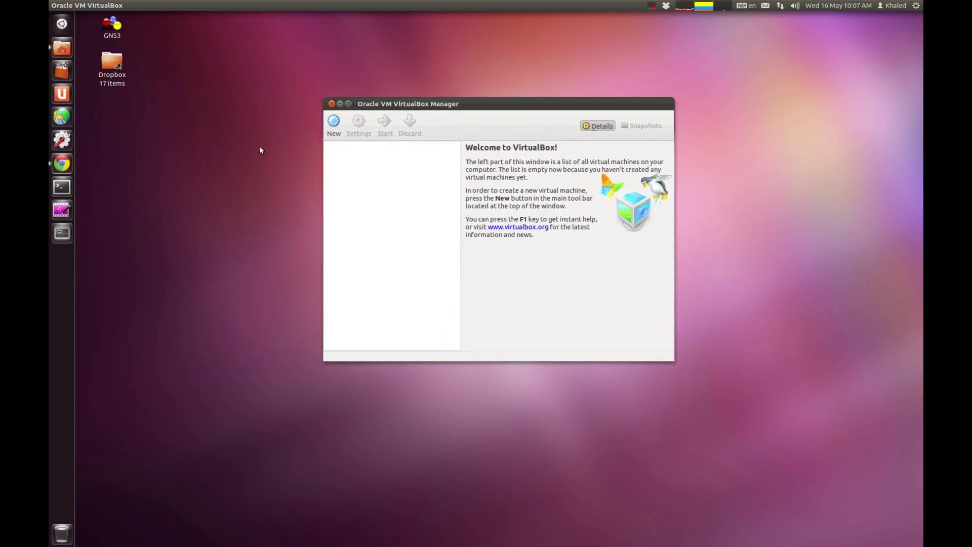
pyautogui.moveTo(87, 6)
# Step: Close VirtualBox Manager, check the wired connections in the network indicator, then dismiss the list
pyautogui.click(332, 103)
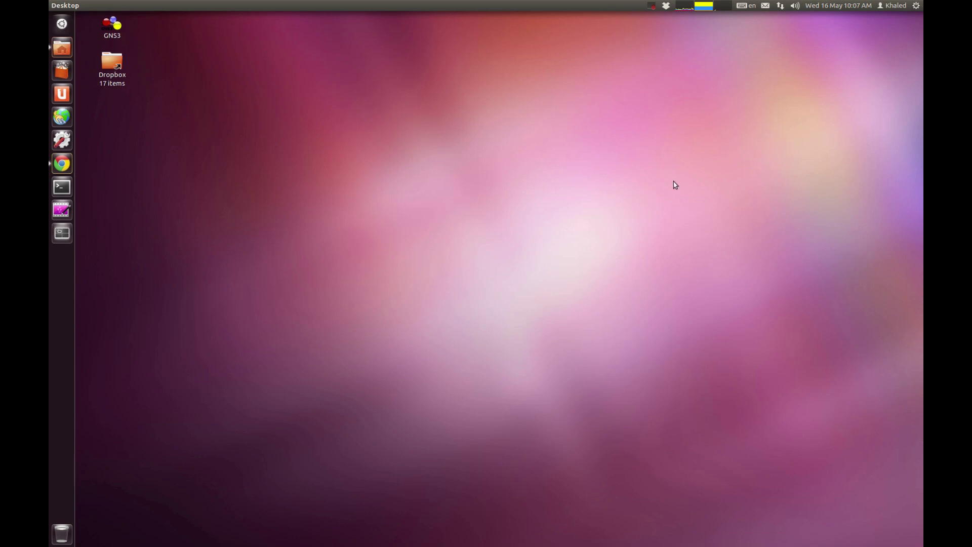
pyautogui.click(784, 7)
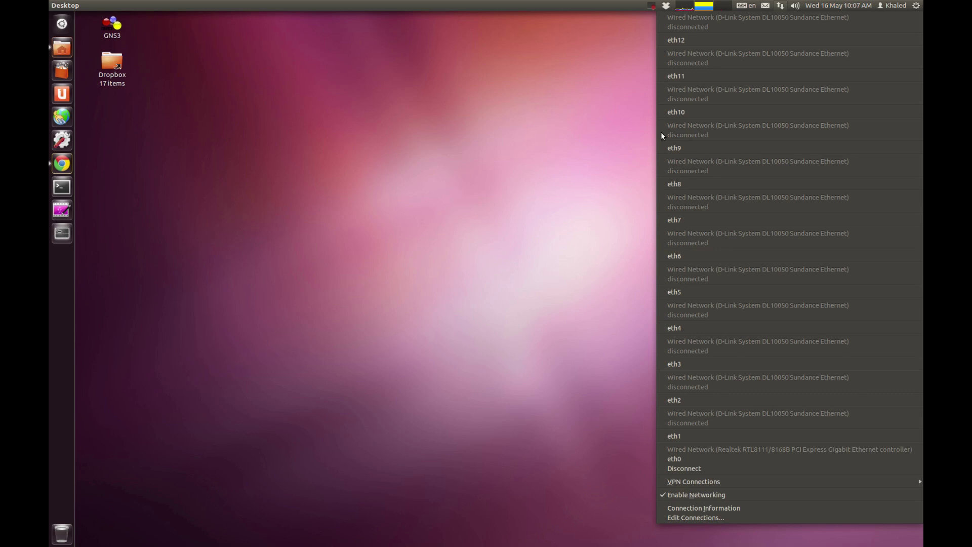
pyautogui.click(485, 222)
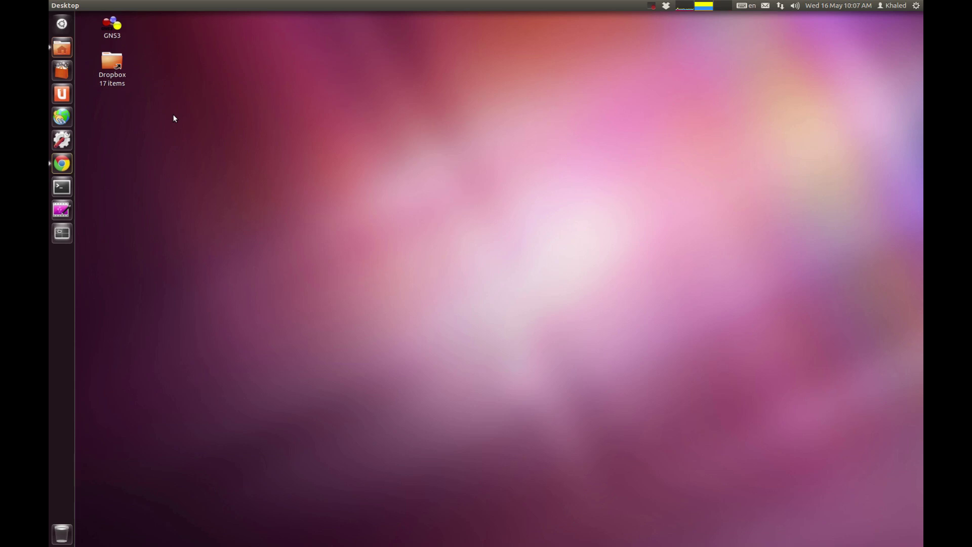
# Step: Open Konsole and switch it to a larger-font profile
pyautogui.click(61, 187)
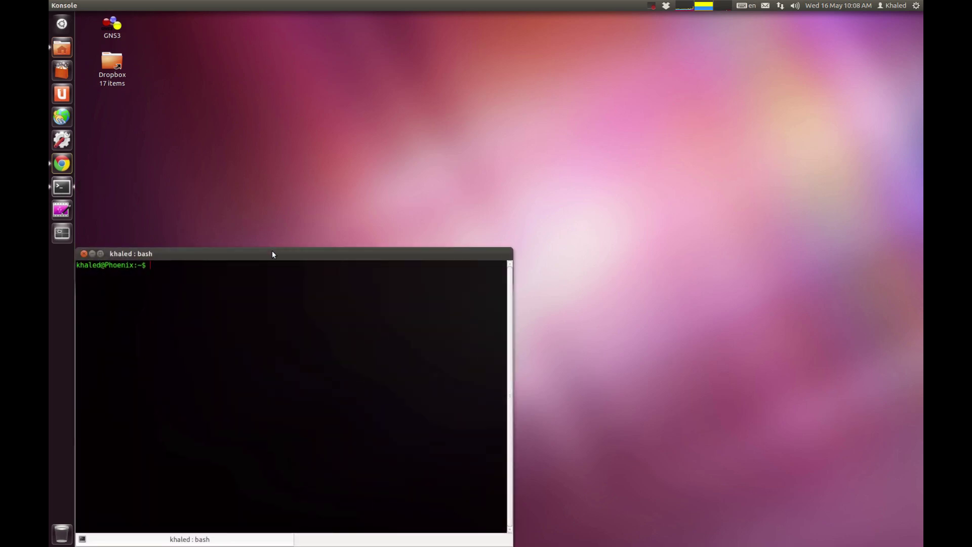
pyautogui.moveTo(272, 253); pyautogui.dragTo(439, 100)
pyautogui.rightClick(342, 140)
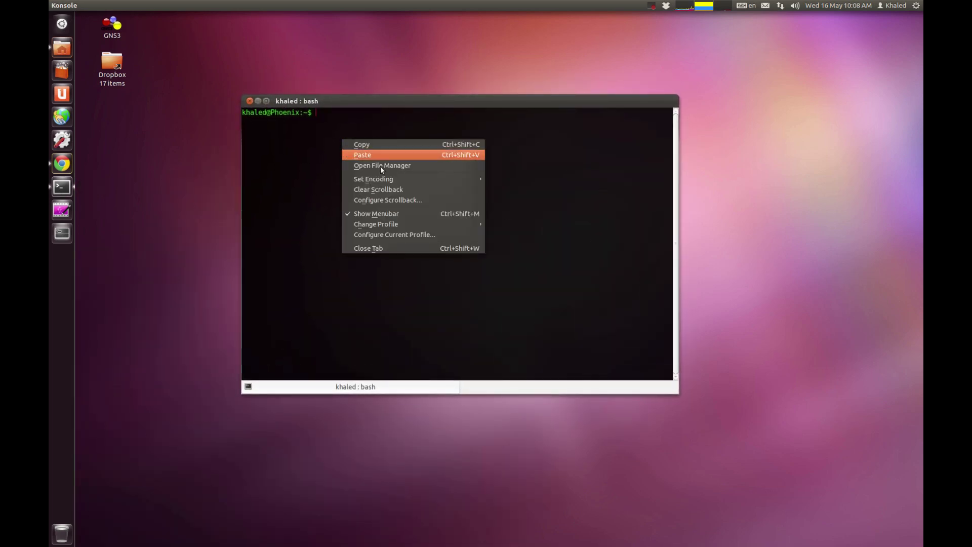
pyautogui.moveTo(413, 224)
pyautogui.click(497, 233)
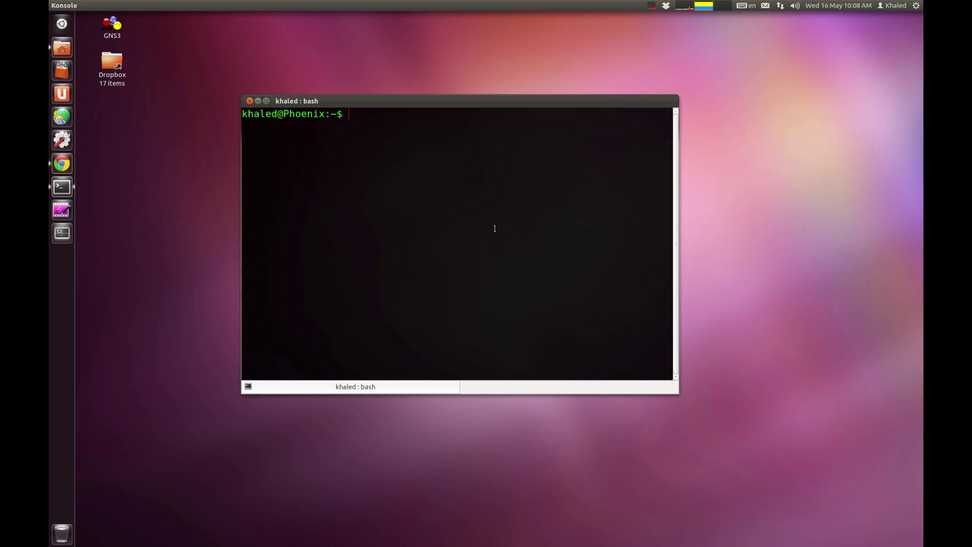
# Step: Run 'gksudo virtualbox' and enter the administrator password
pyautogui.write('gksudo')
pyautogui.write('vir')
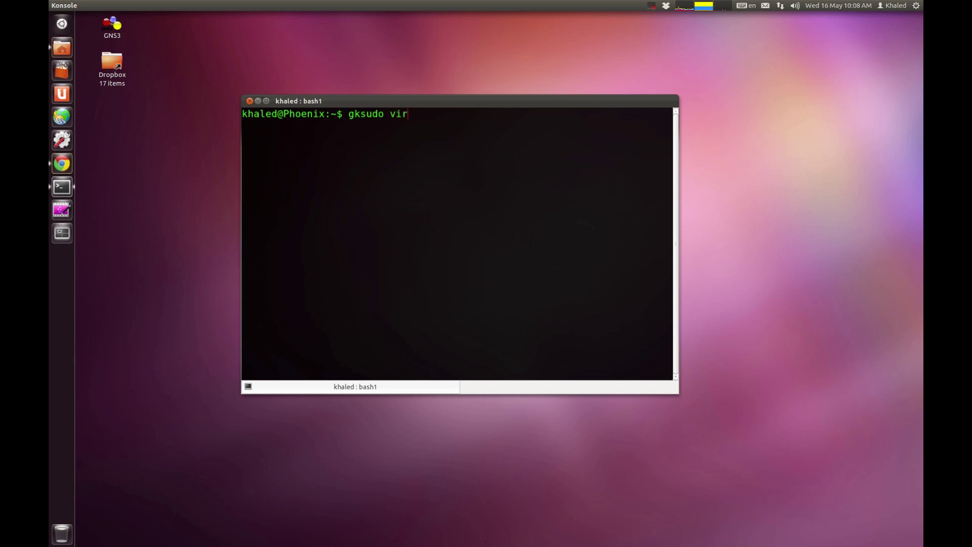
pyautogui.write('tualbox')
pyautogui.press('Return')
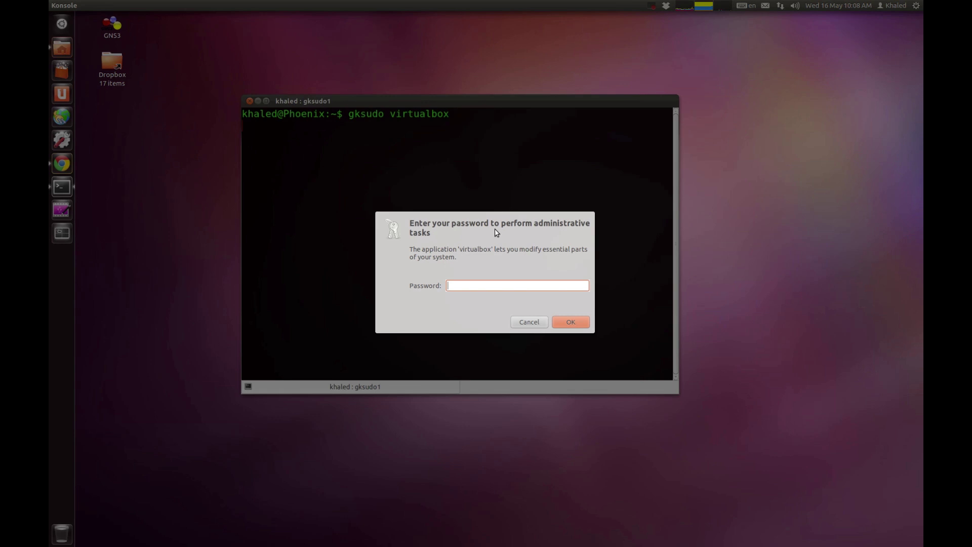
pyautogui.write('****')
pyautogui.press('Return')
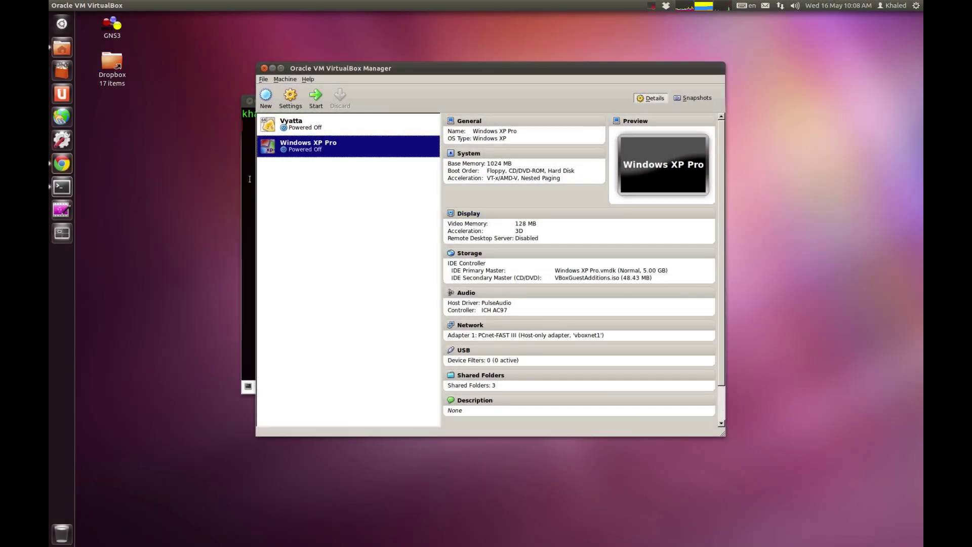
# Step: Start a new machine named 'Windows XP' with 192 MB of memory
pyautogui.click(256, 184)
pyautogui.click(258, 101)
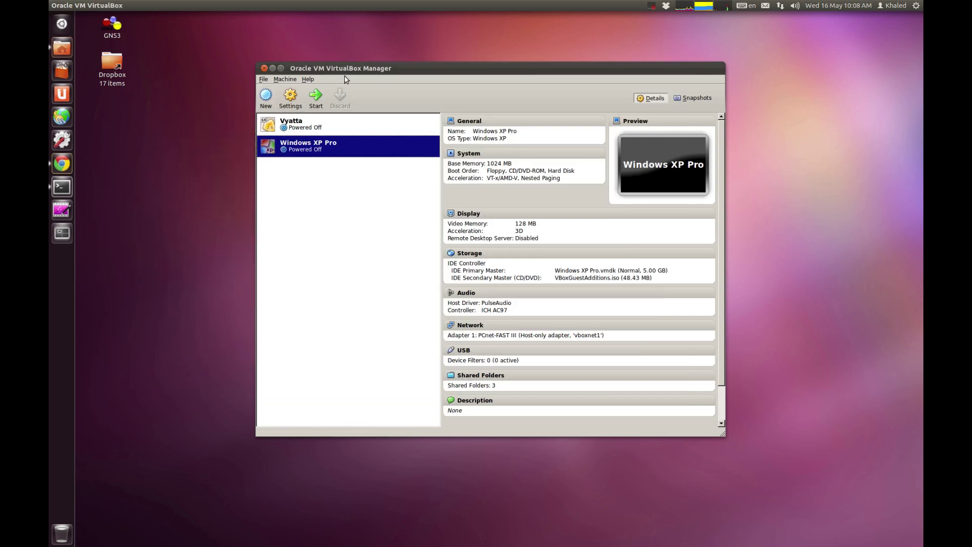
pyautogui.moveTo(346, 69); pyautogui.dragTo(340, 59)
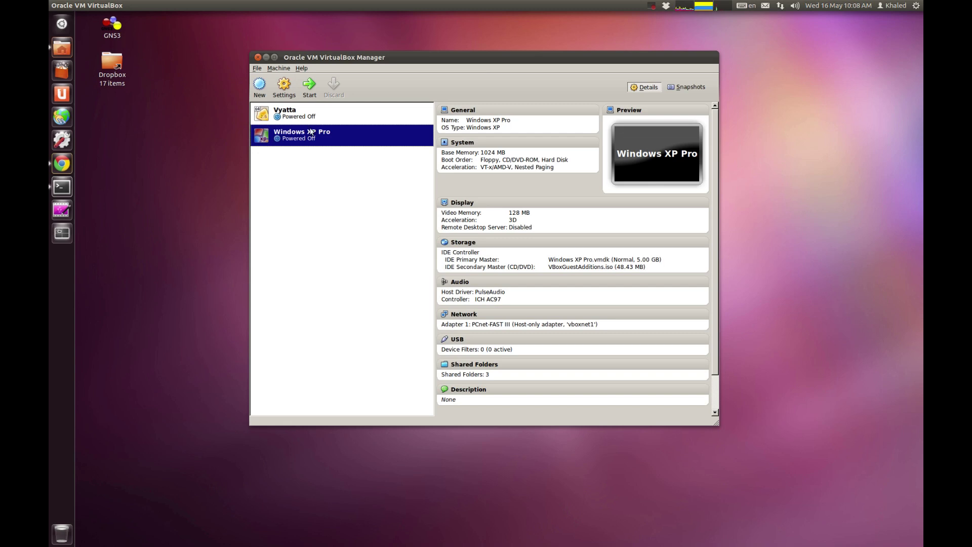
pyautogui.click(260, 86)
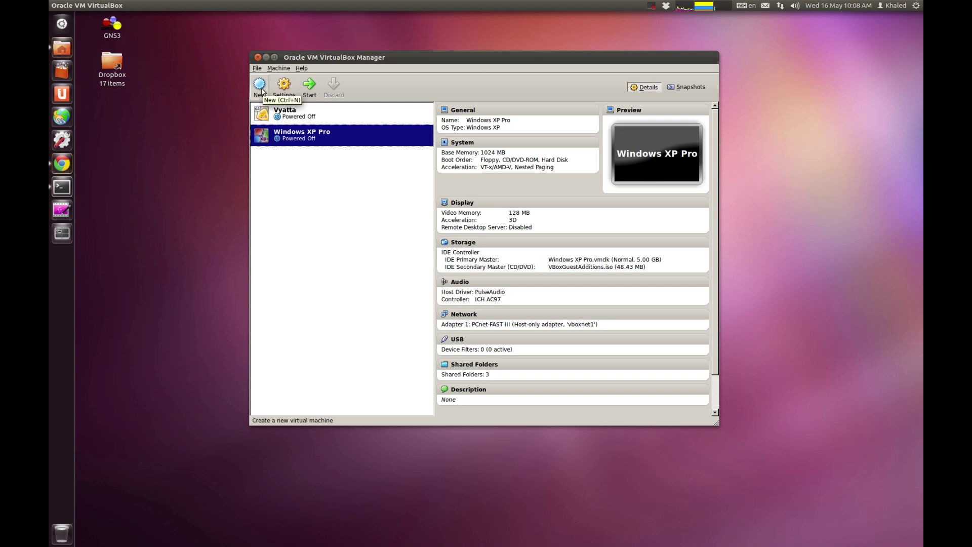
pyautogui.click(578, 274)
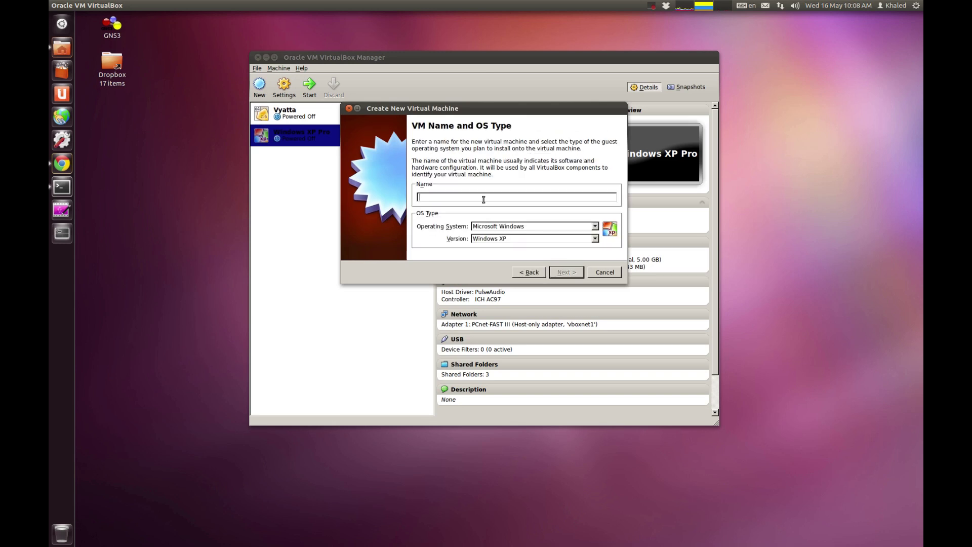
pyautogui.write('Windows XP')
pyautogui.press('BackSpace')
pyautogui.click(558, 274)
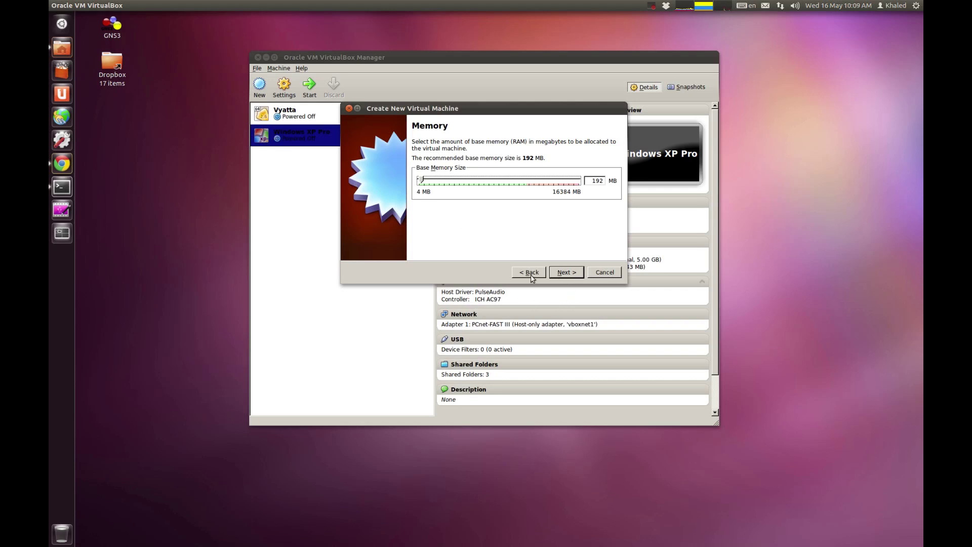
pyautogui.click(565, 274)
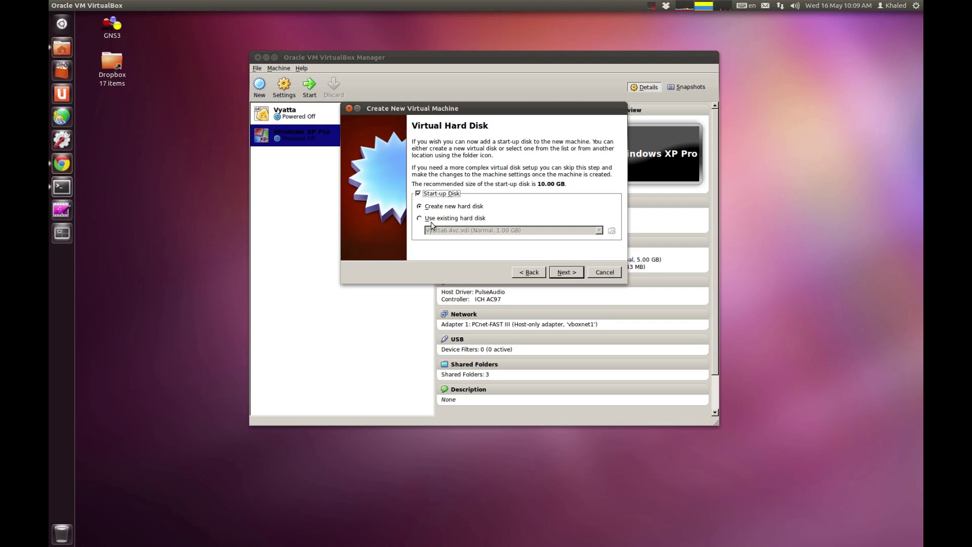
# Step: Create a new dynamically allocated 5 GB VMDK hard disk for it
pyautogui.click(565, 274)
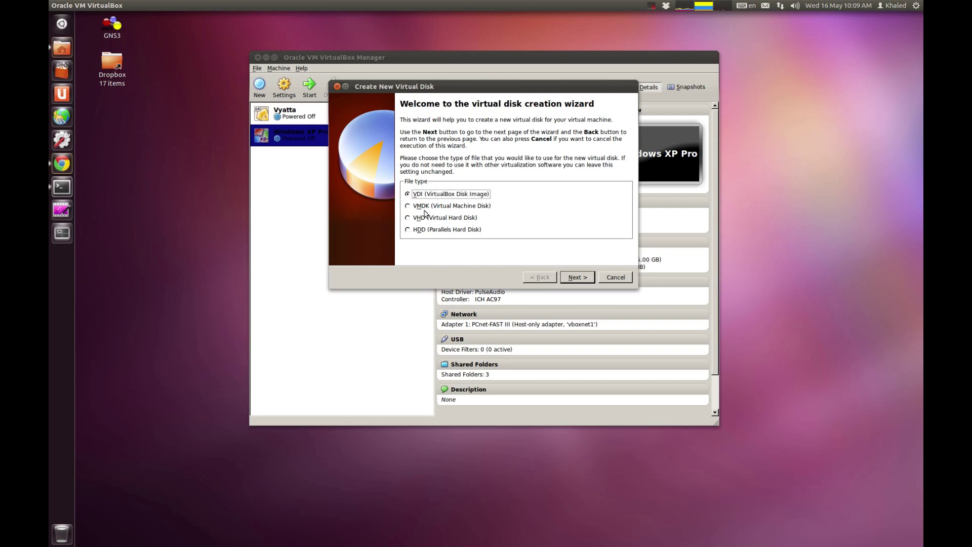
pyautogui.moveTo(424, 86); pyautogui.dragTo(474, 122)
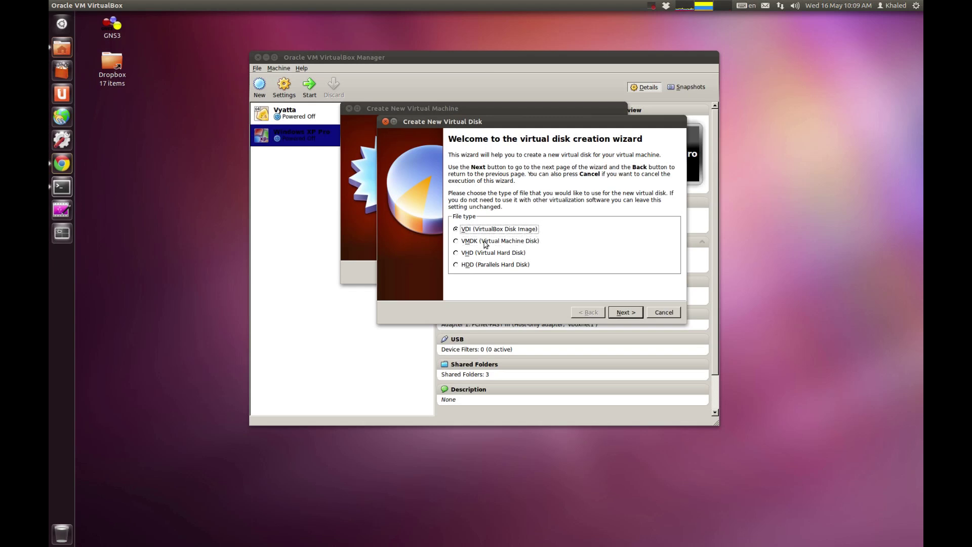
pyautogui.click(484, 242)
pyautogui.click(626, 313)
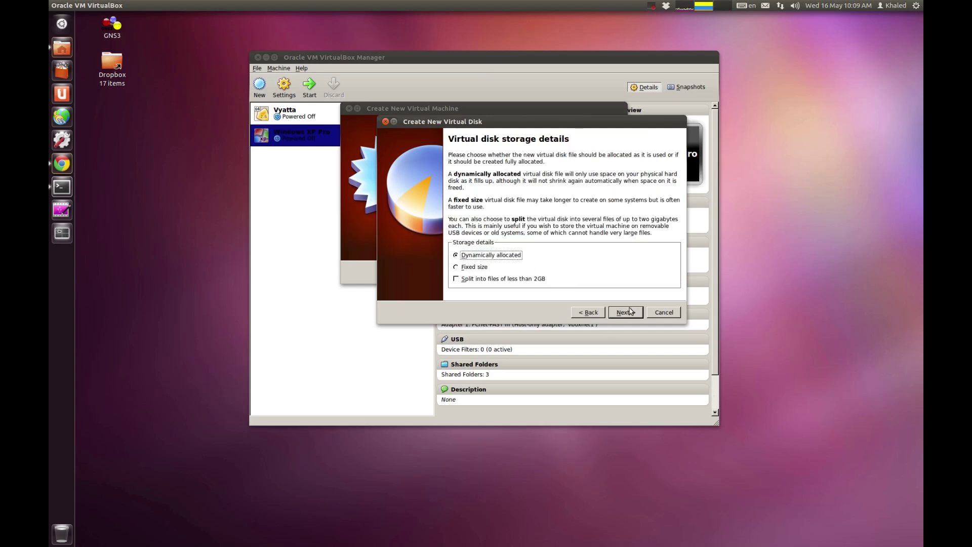
pyautogui.click(633, 313)
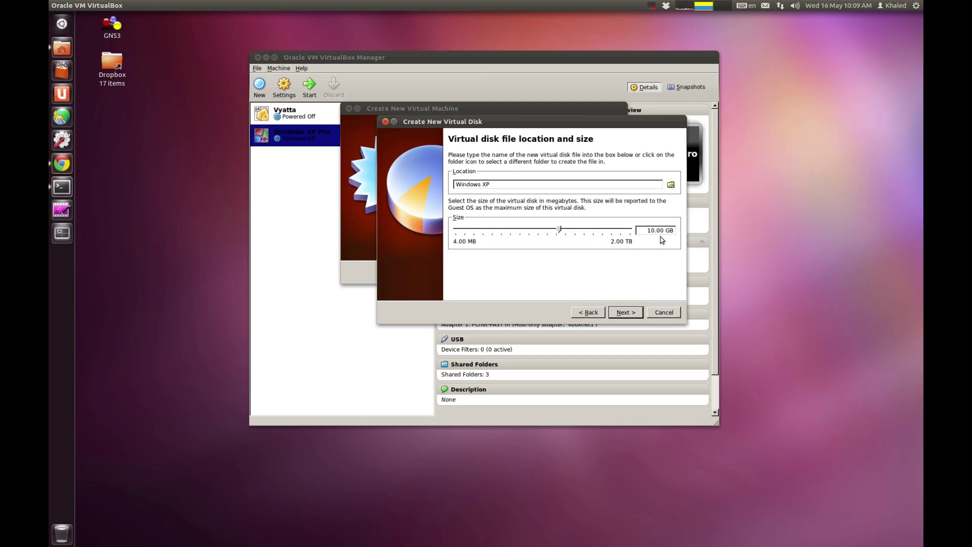
pyautogui.moveTo(559, 230); pyautogui.dragTo(523, 230)
pyautogui.click(548, 230)
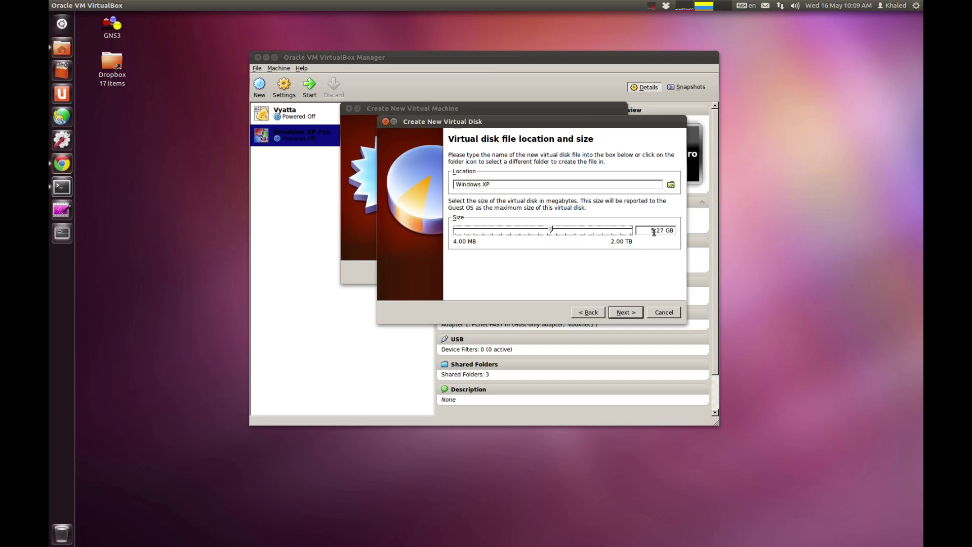
pyautogui.moveTo(657, 230); pyautogui.dragTo(660, 230)
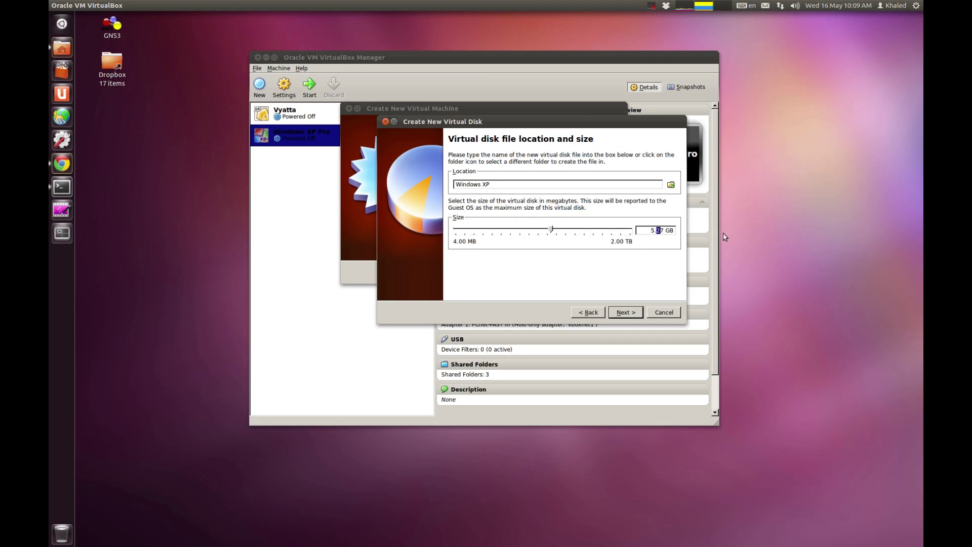
pyautogui.press('BackSpace')
pyautogui.moveTo(653, 230); pyautogui.dragTo(663, 231)
pyautogui.write('5')
pyautogui.click(630, 313)
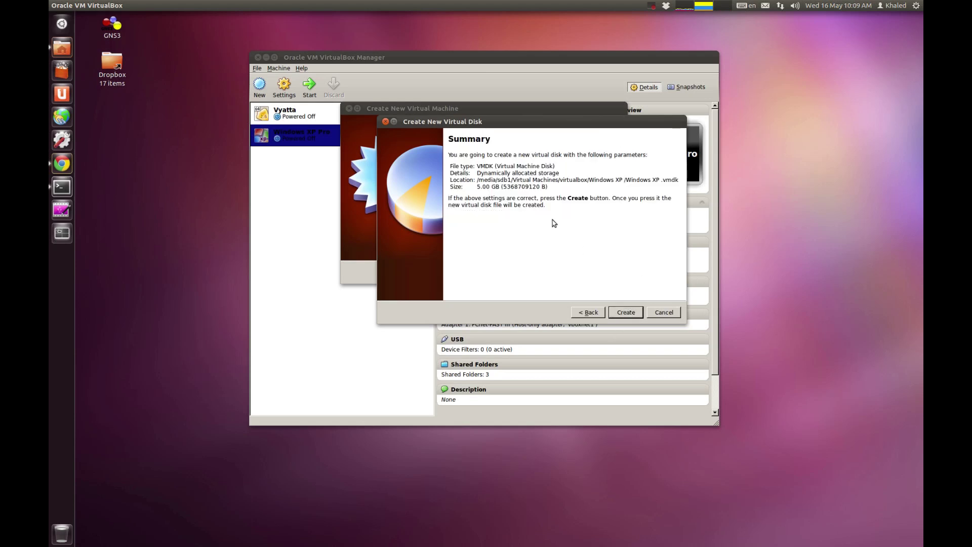
pyautogui.click(629, 312)
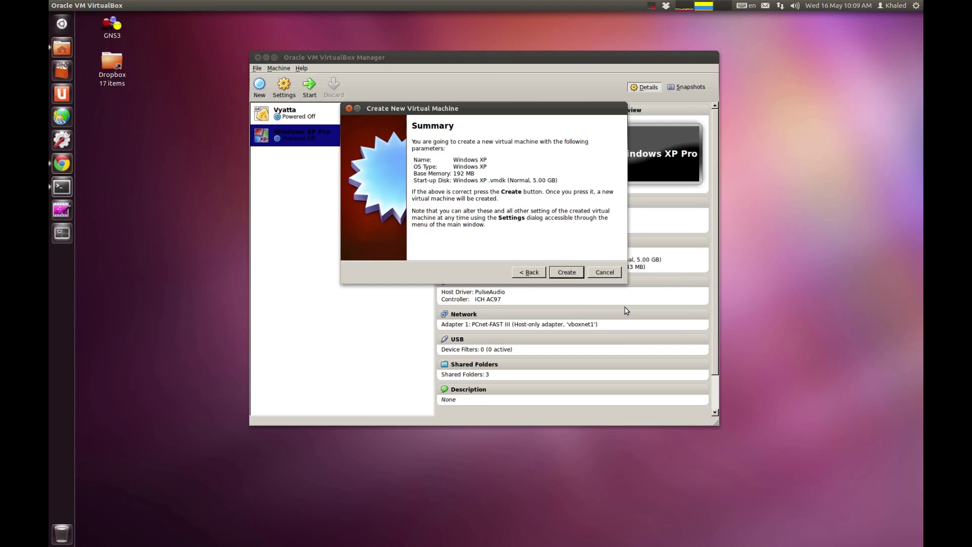
# Step: Create the Windows XP machine and open its Settings
pyautogui.click(567, 272)
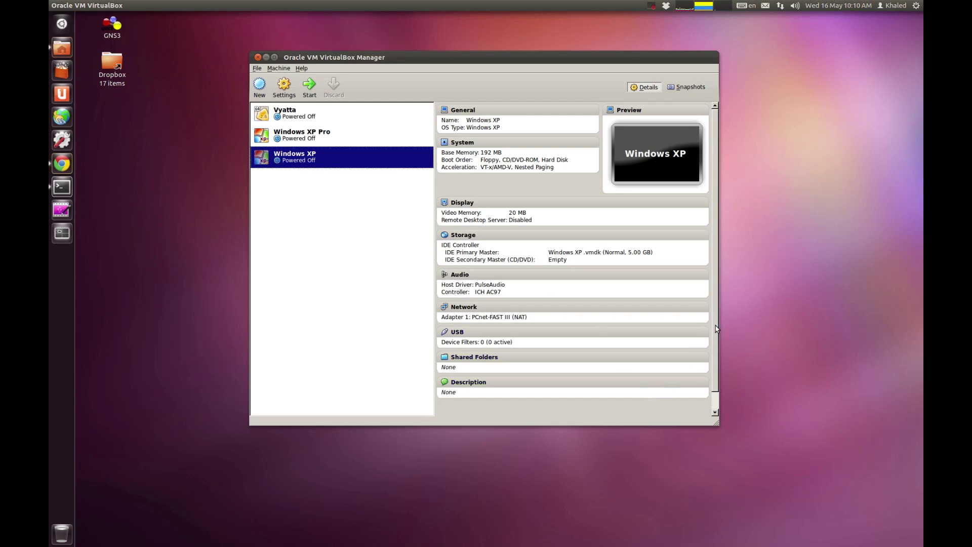
pyautogui.scroll(-1, 693, 323)
pyautogui.rightClick(309, 161)
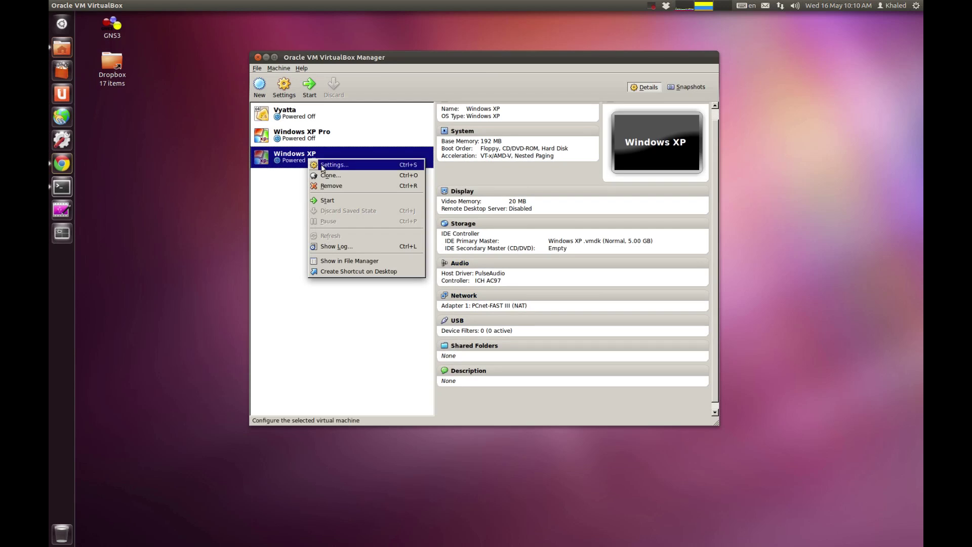
pyautogui.click(322, 165)
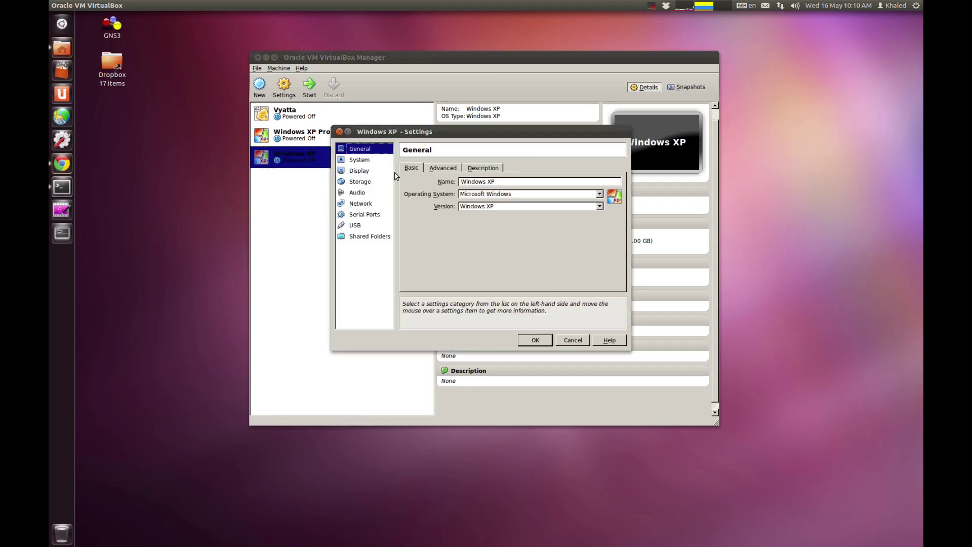
# Step: Review the General options and the System Motherboard, Processor and Acceleration tabs
pyautogui.click(356, 160)
pyautogui.click(358, 149)
pyautogui.click(446, 168)
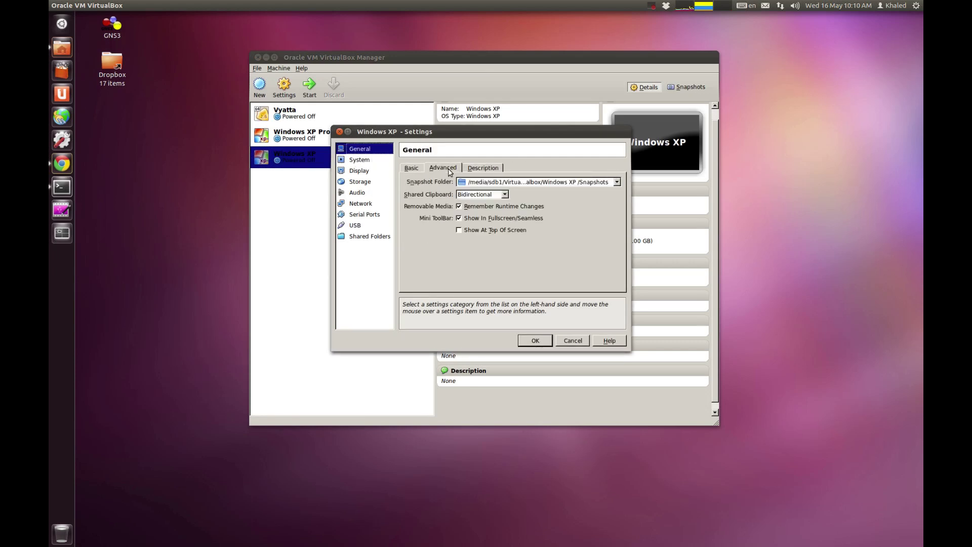
pyautogui.click(478, 167)
pyautogui.click(348, 161)
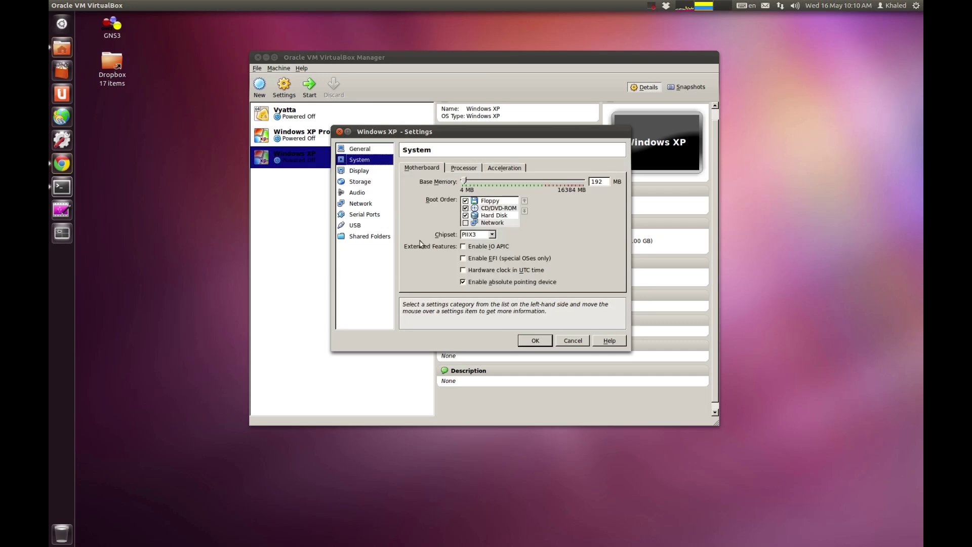
pyautogui.doubleClick(599, 182)
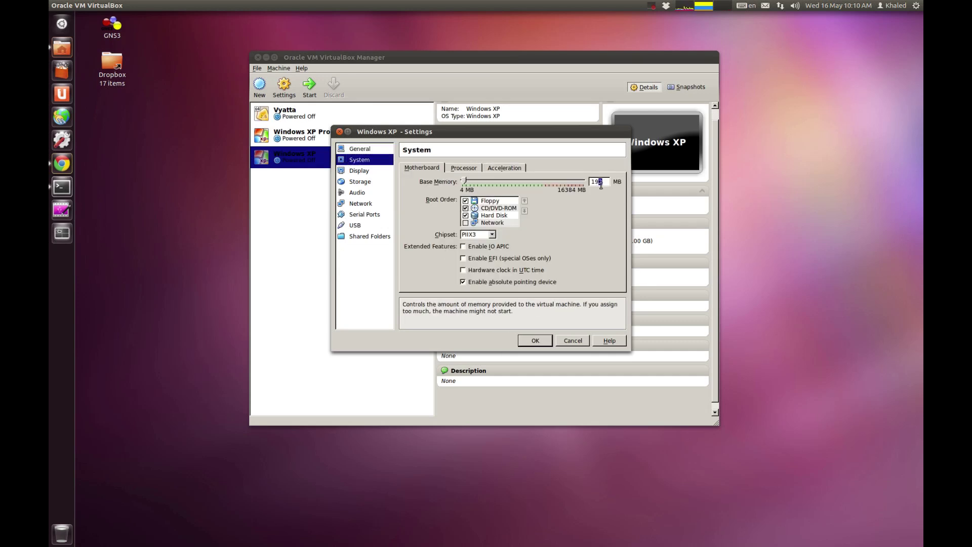
pyautogui.click(465, 169)
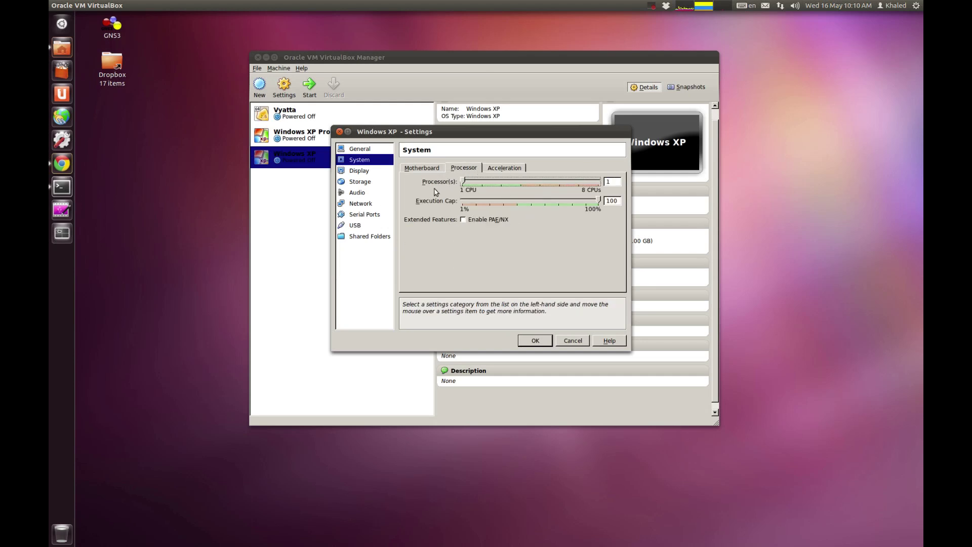
pyautogui.moveTo(474, 207)
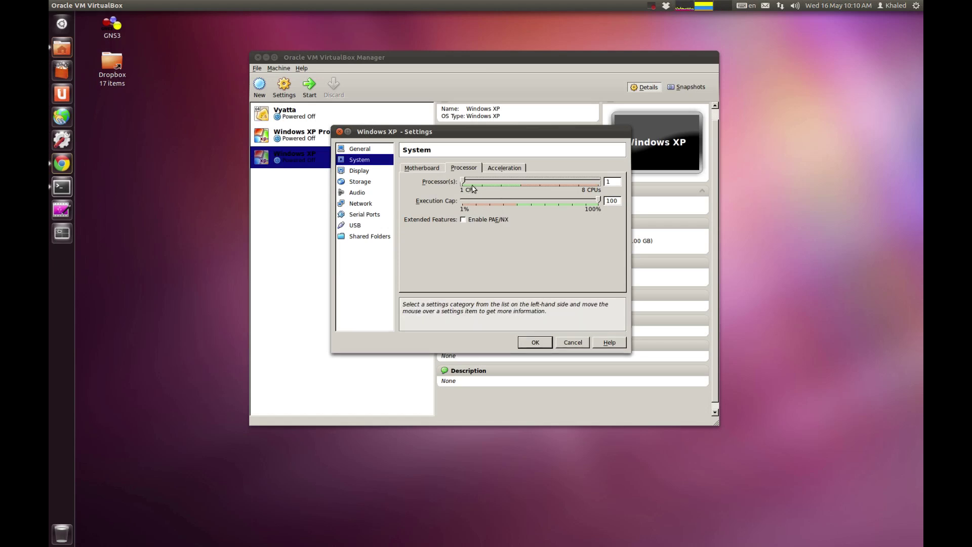
pyautogui.click(503, 169)
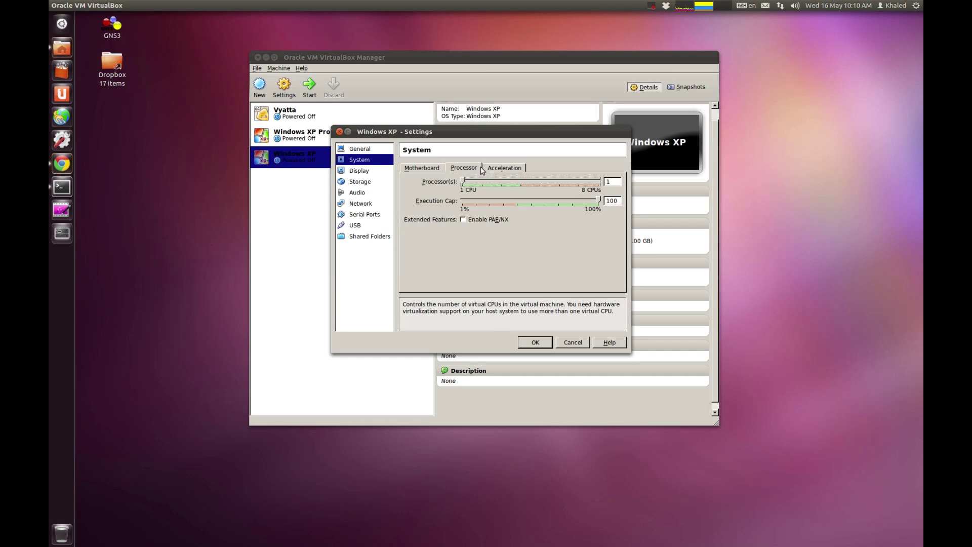
# Step: Enable 3D Acceleration under Display and view the Remote Display tab
pyautogui.click(361, 171)
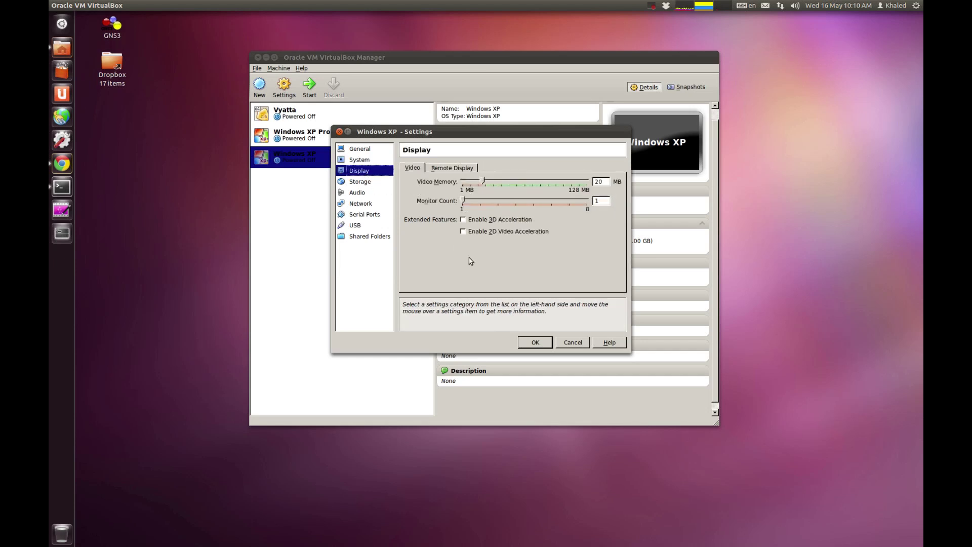
pyautogui.click(479, 220)
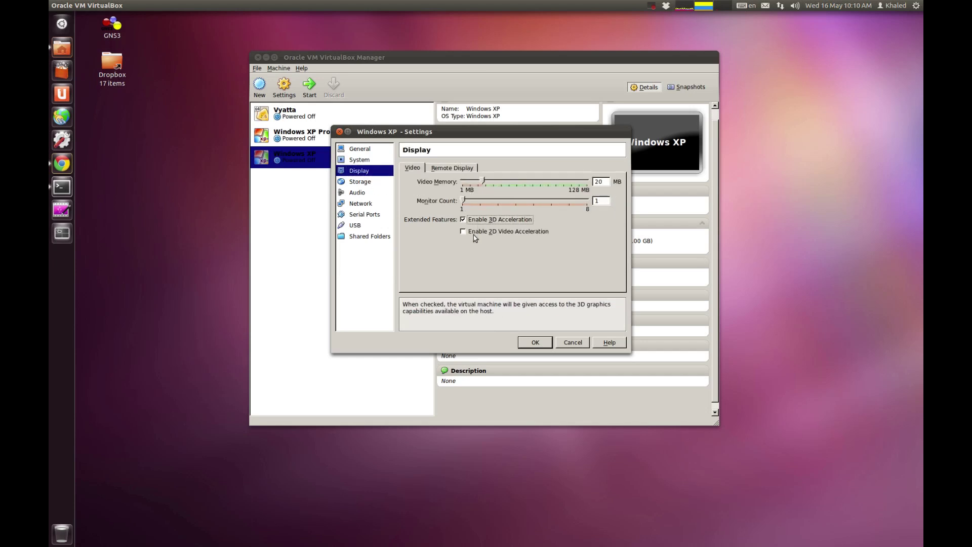
pyautogui.click(453, 167)
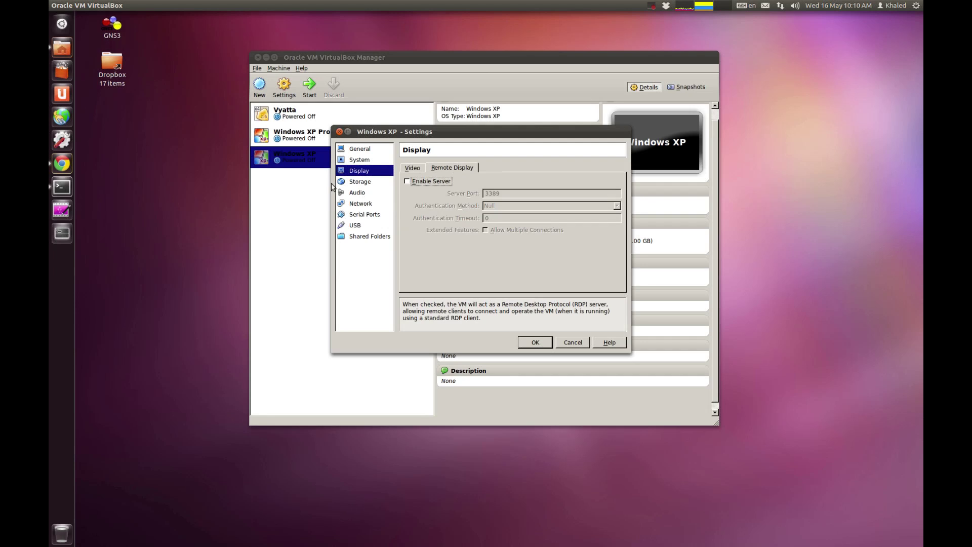
# Step: Inspect the empty CD/DVD drive on IDE Secondary Master without choosing a disk, then view Audio
pyautogui.click(360, 182)
pyautogui.click(443, 202)
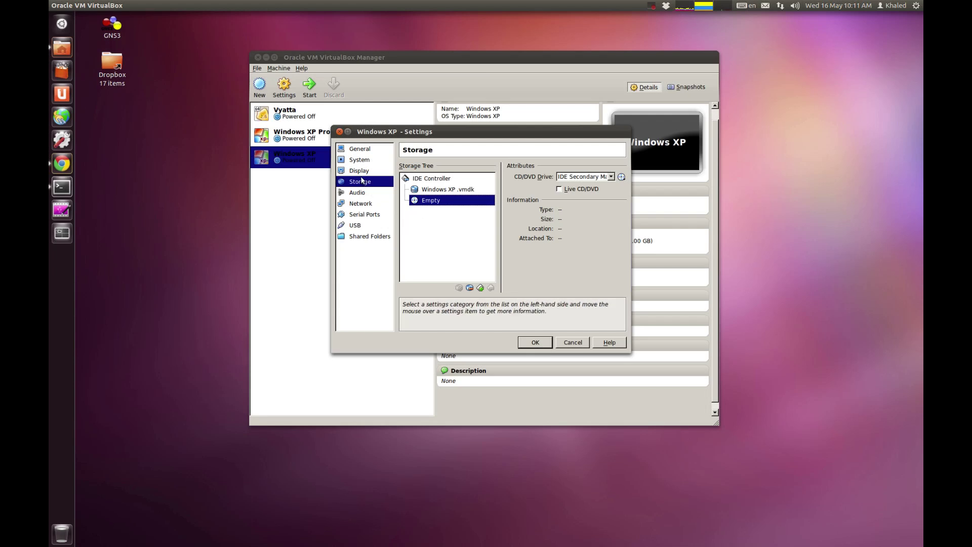
pyautogui.click(597, 177)
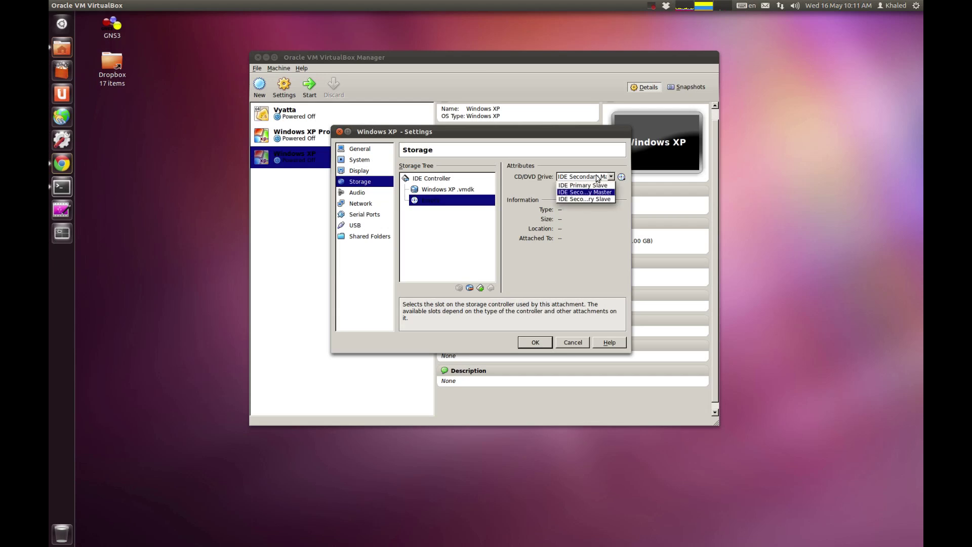
pyautogui.click(529, 200)
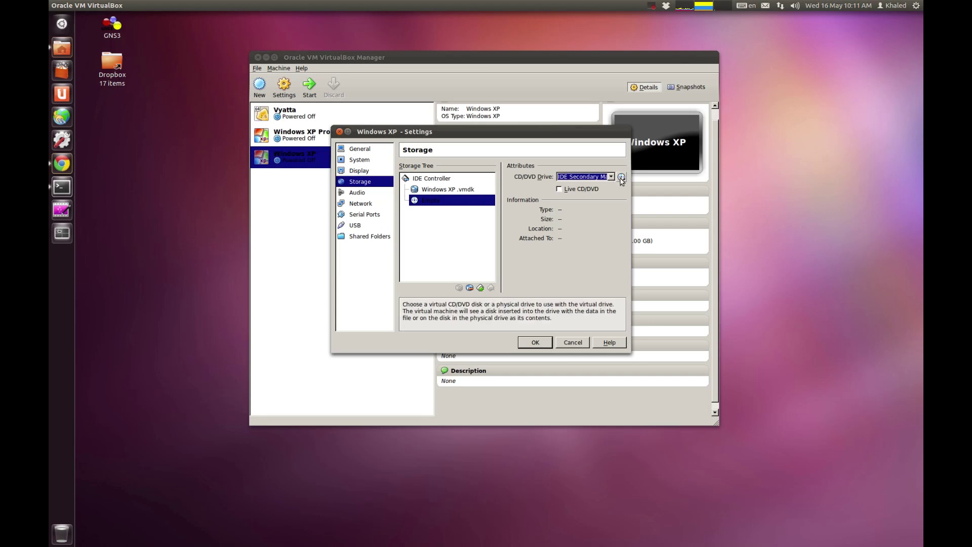
pyautogui.click(621, 177)
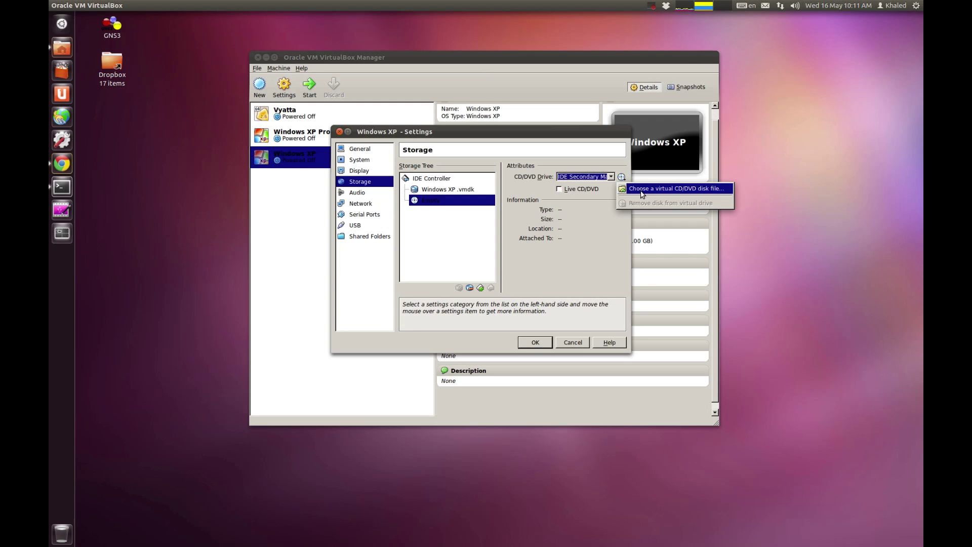
pyautogui.click(463, 250)
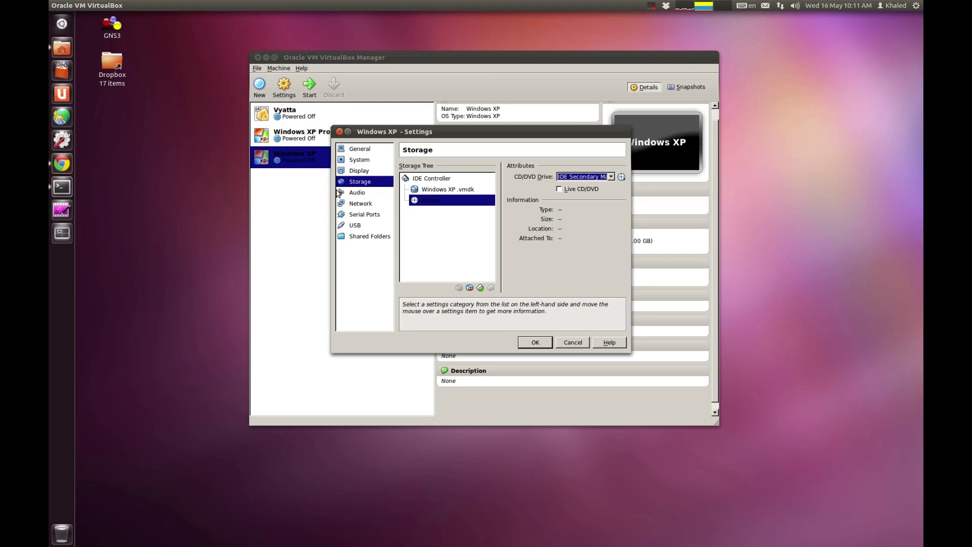
pyautogui.click(382, 194)
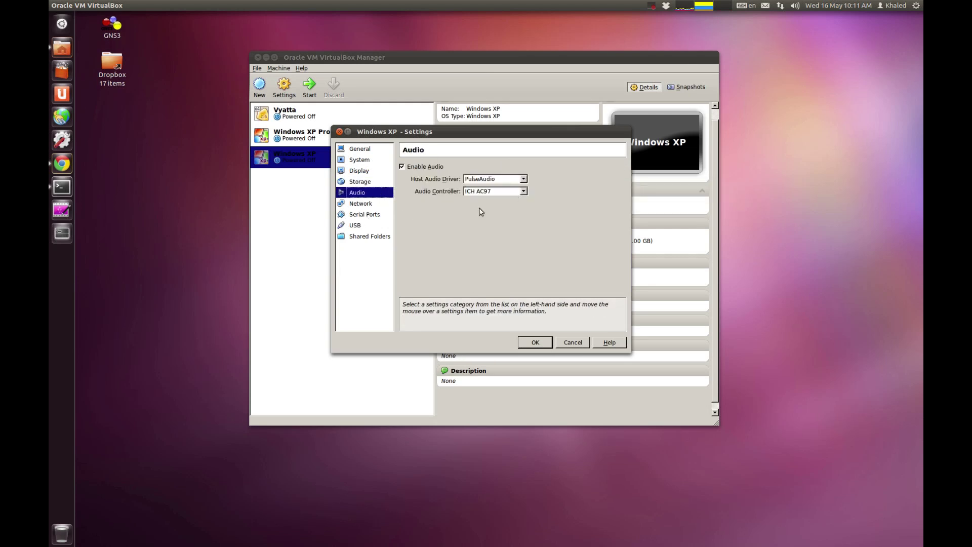
# Step: Enable Adapter 2 as a Host-only Adapter on vboxnet1, then cancel without saving
pyautogui.click(356, 206)
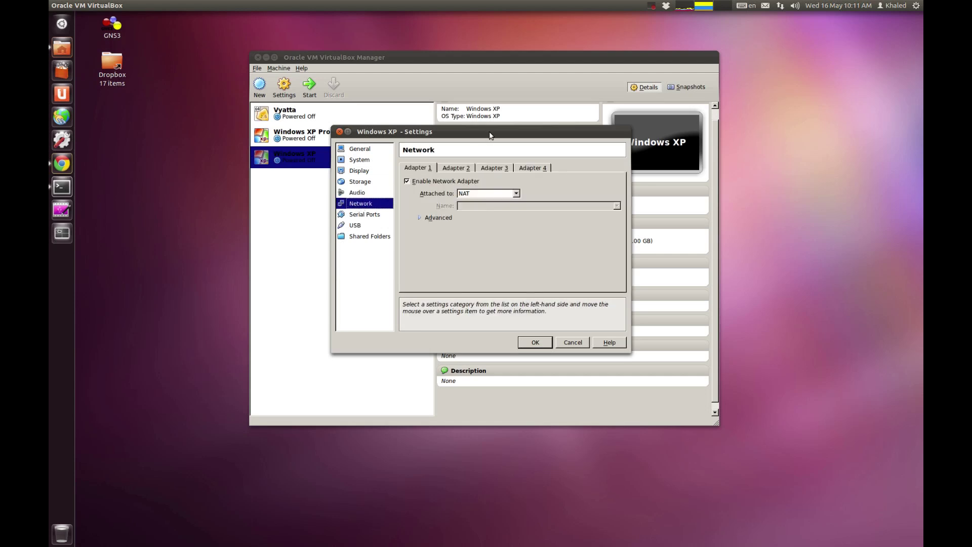
pyautogui.moveTo(491, 135); pyautogui.dragTo(481, 124)
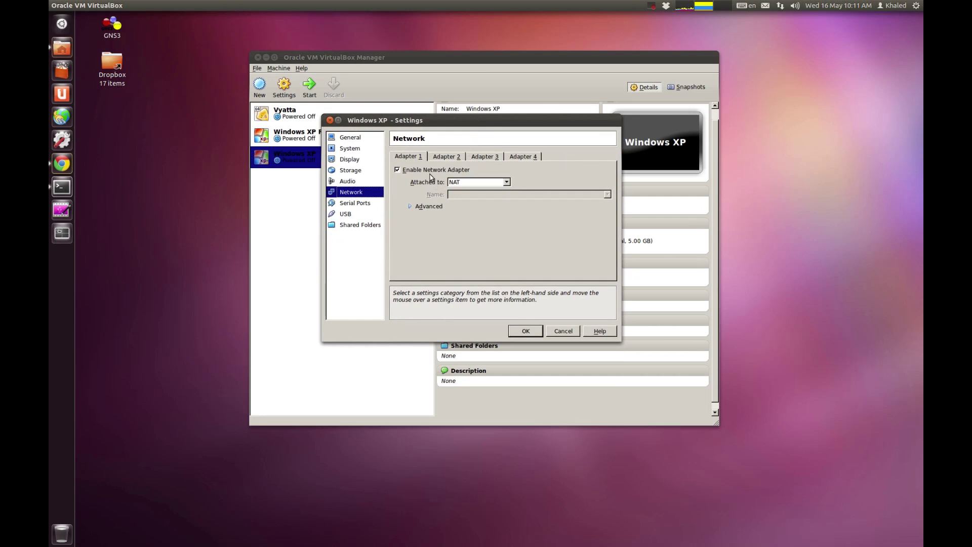
pyautogui.click(457, 157)
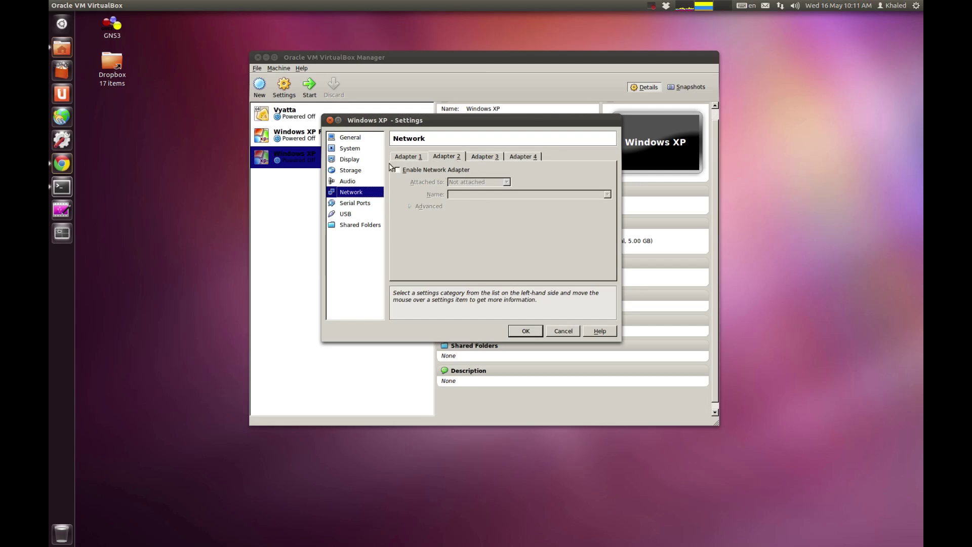
pyautogui.click(397, 170)
pyautogui.click(504, 182)
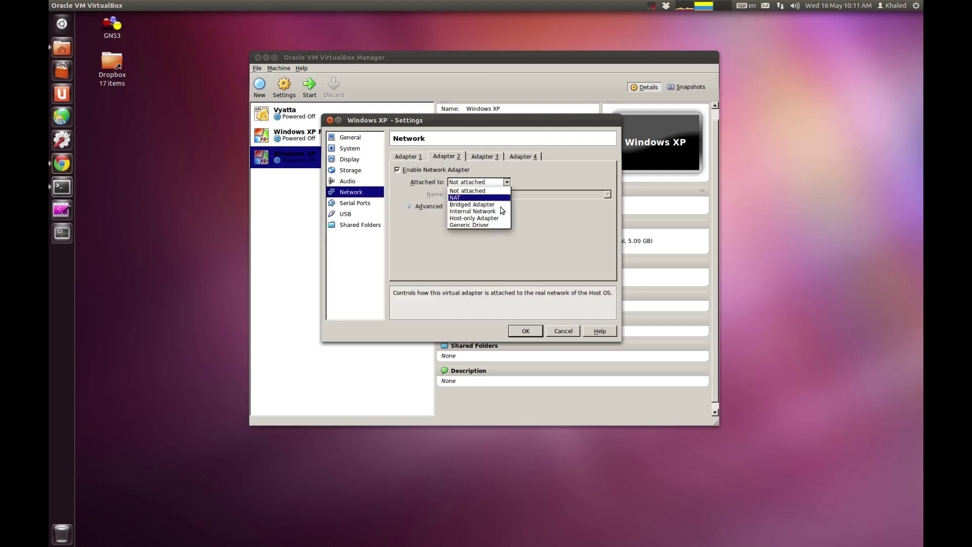
pyautogui.click(499, 218)
pyautogui.click(509, 195)
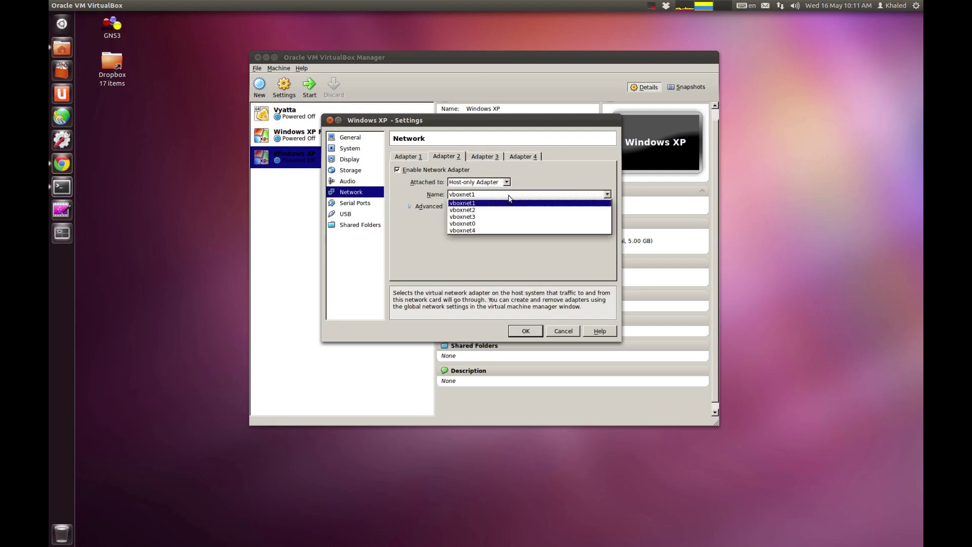
pyautogui.click(495, 252)
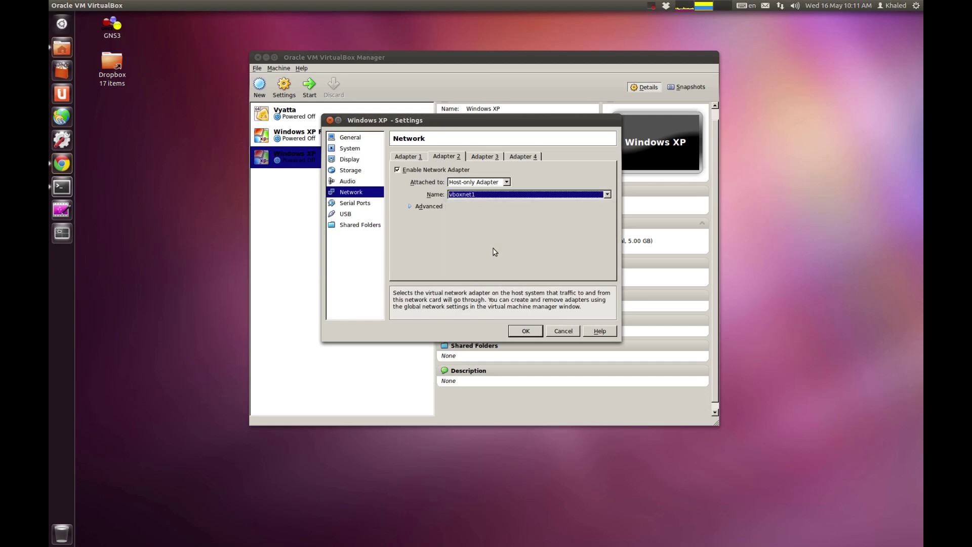
pyautogui.click(479, 196)
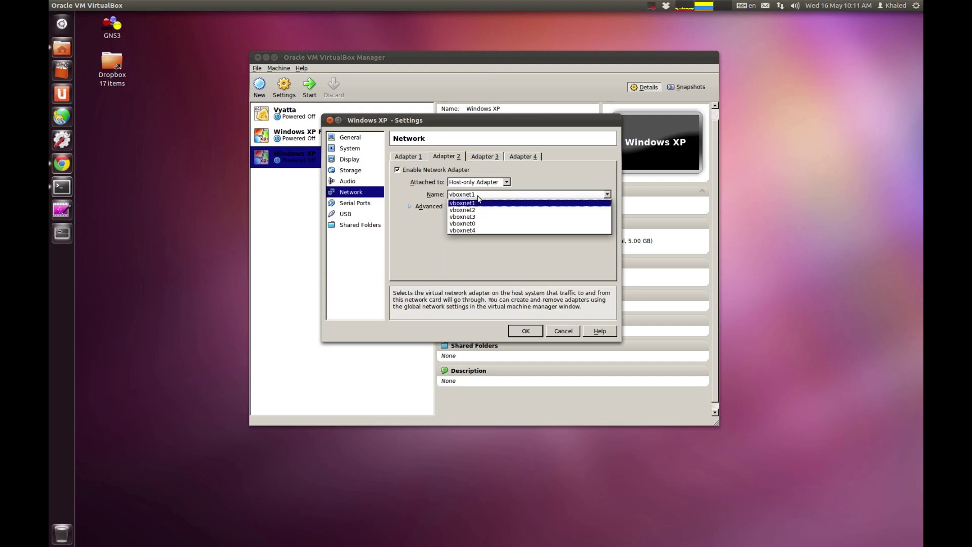
pyautogui.click(414, 249)
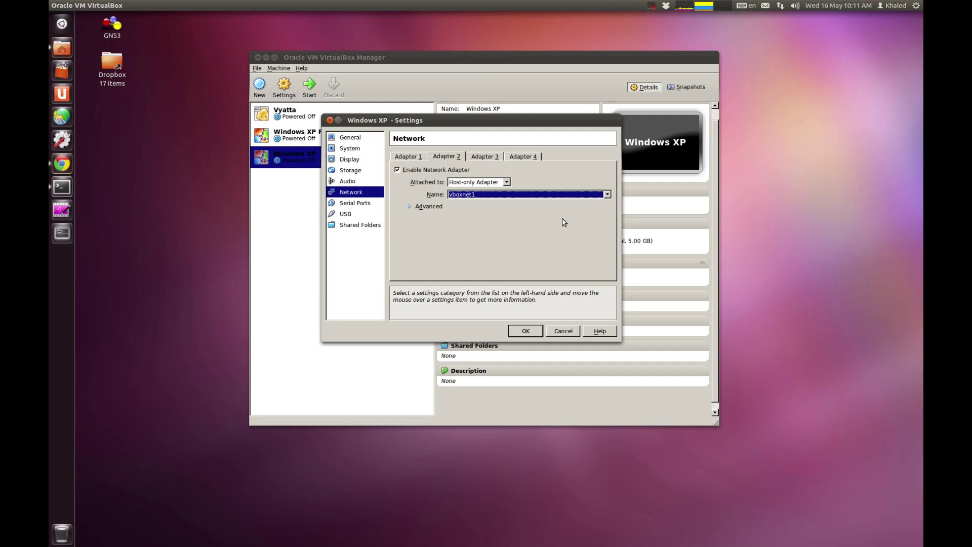
pyautogui.click(559, 332)
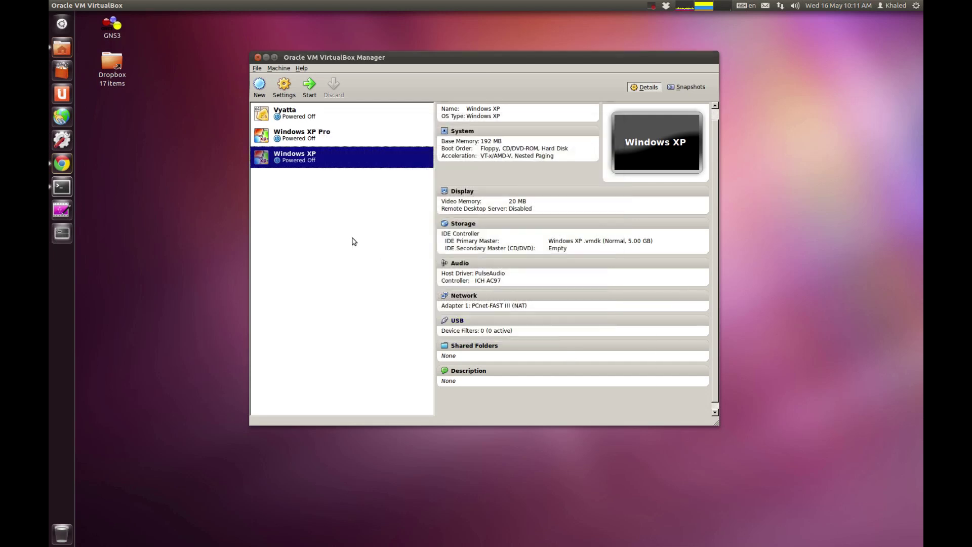
# Step: Open VirtualBox's global preferences, enlarge the window and show the host-only networks list
pyautogui.click(262, 70)
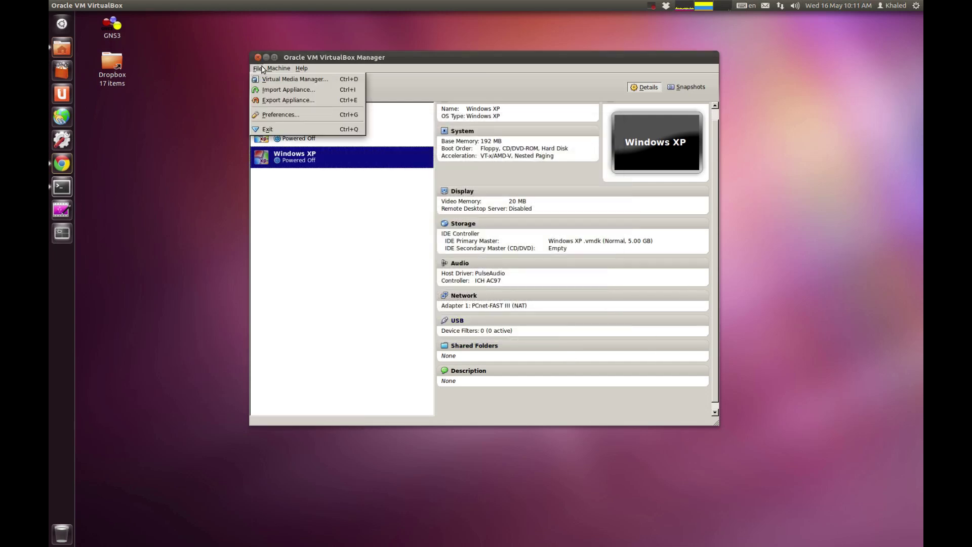
pyautogui.click(273, 114)
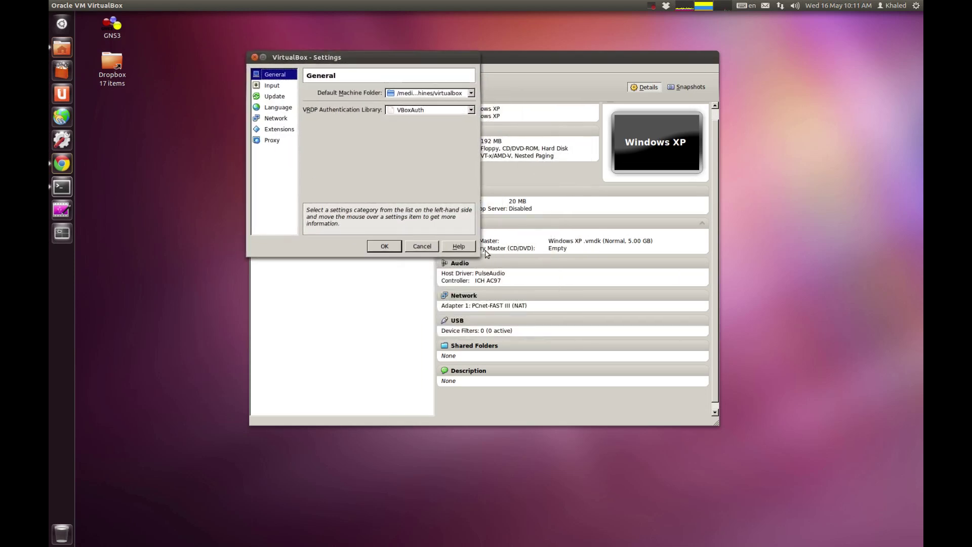
pyautogui.moveTo(479, 256); pyautogui.dragTo(720, 426)
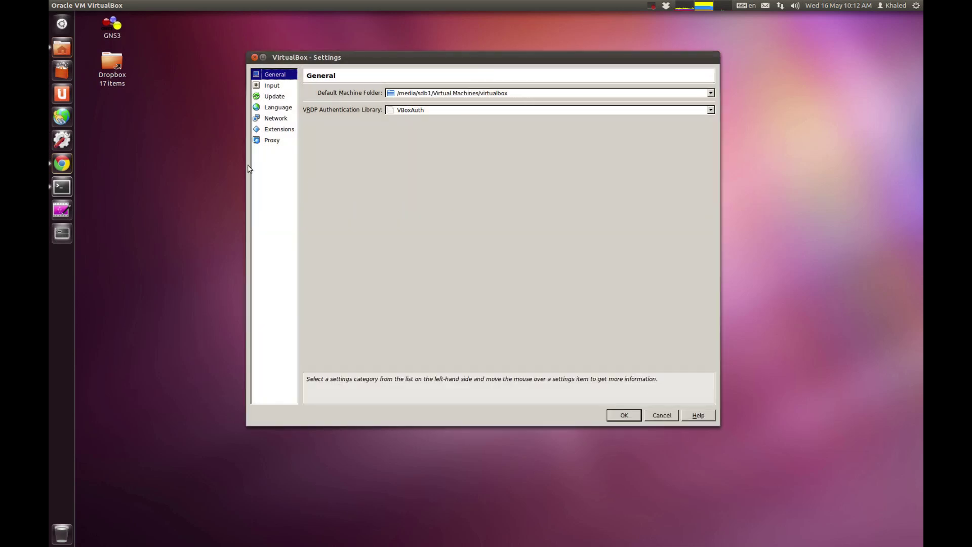
pyautogui.click(278, 123)
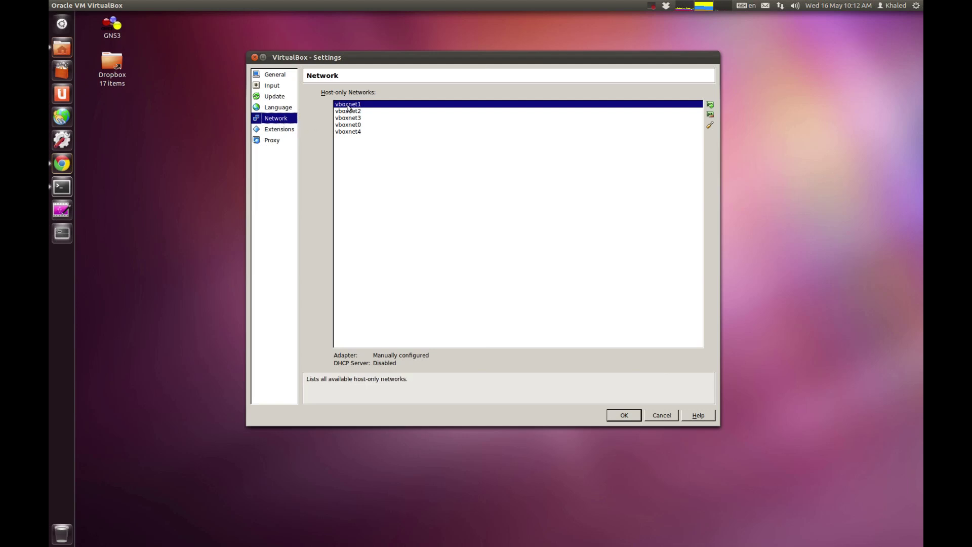
pyautogui.moveTo(347, 113); pyautogui.dragTo(344, 126)
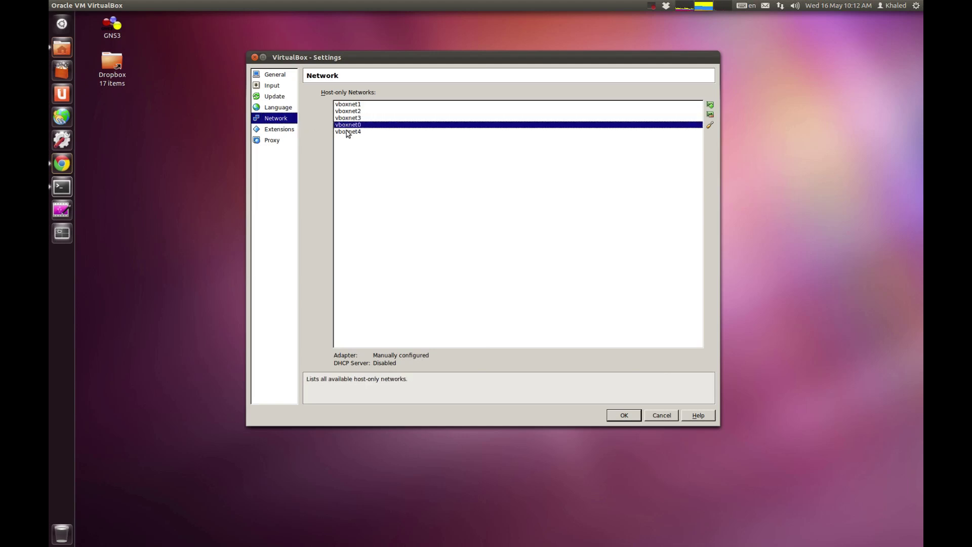
# Step: Add host-only network vboxnet5 and inspect its adapter and DHCP server settings without saving
pyautogui.click(710, 105)
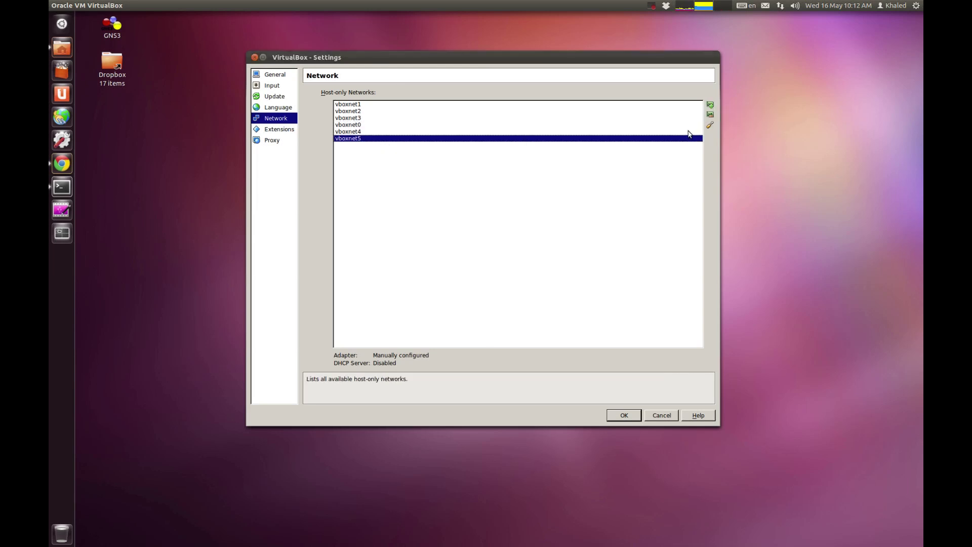
pyautogui.click(710, 125)
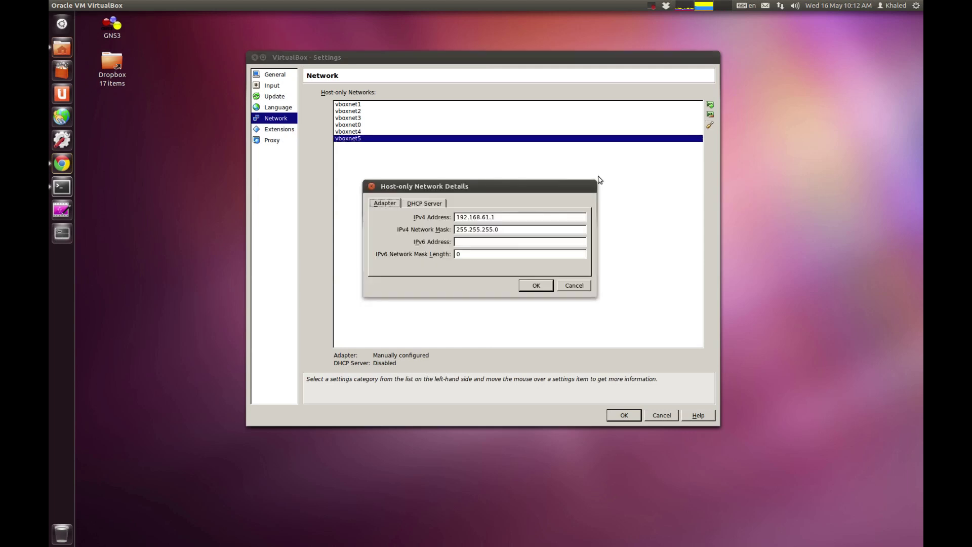
pyautogui.click(416, 206)
pyautogui.click(386, 203)
pyautogui.click(417, 205)
pyautogui.click(385, 205)
pyautogui.click(407, 206)
pyautogui.click(377, 206)
pyautogui.click(576, 286)
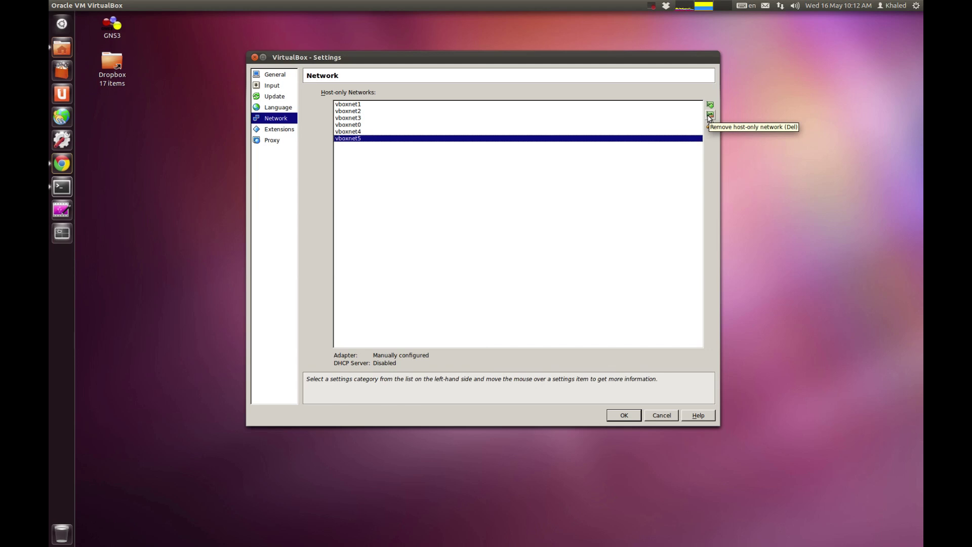
# Step: Remove vboxnet5, confirm the removal, and close the preferences
pyautogui.click(709, 115)
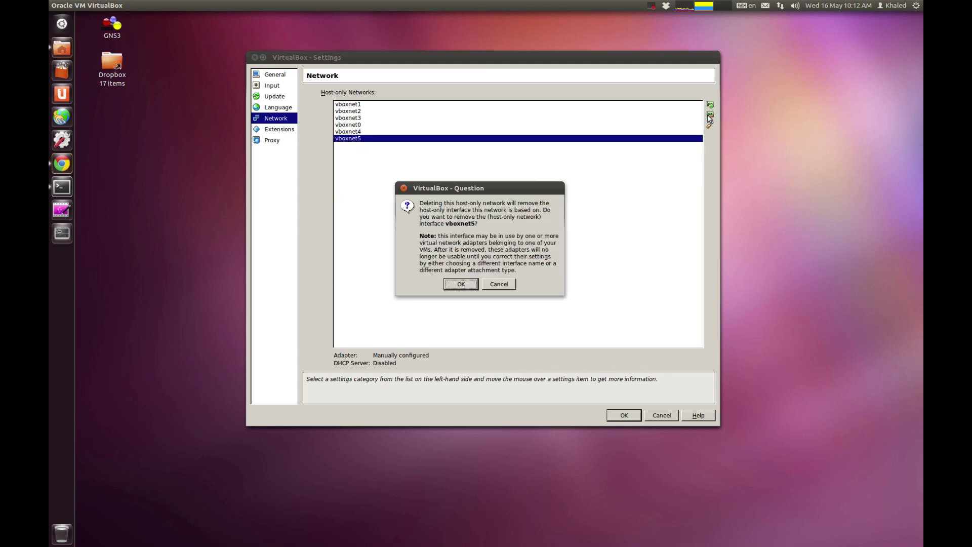
pyautogui.click(462, 285)
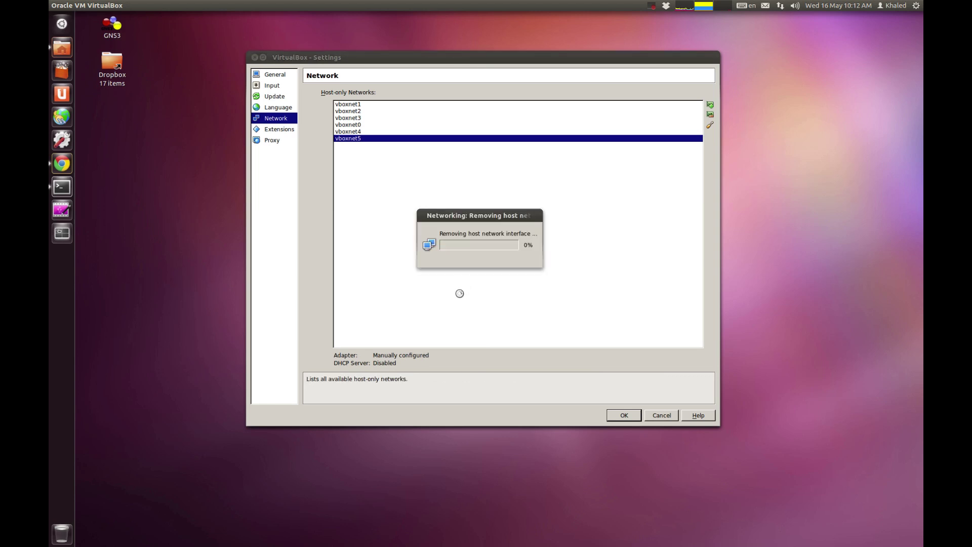
pyautogui.click(659, 416)
# Step: Open the Windows XP machine's Network settings page
pyautogui.rightClick(295, 162)
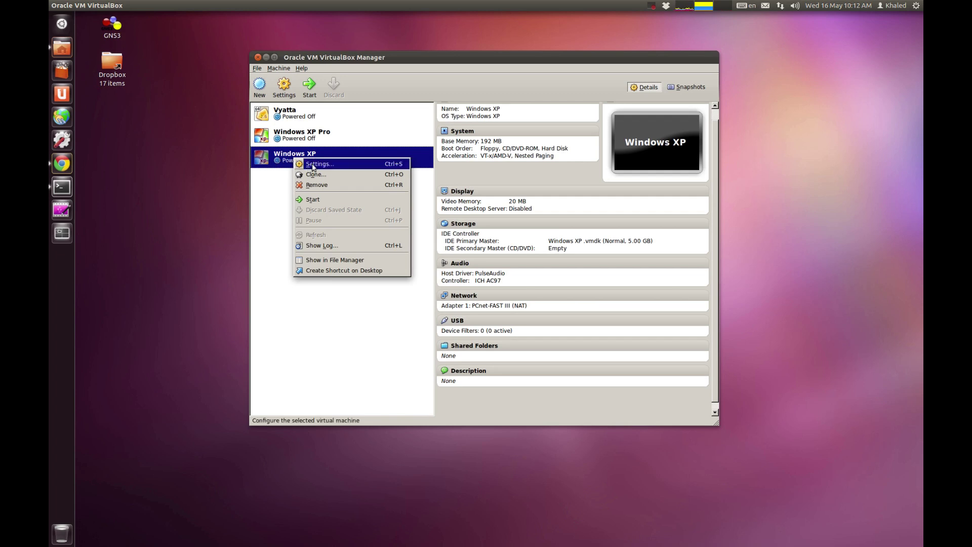
pyautogui.click(313, 165)
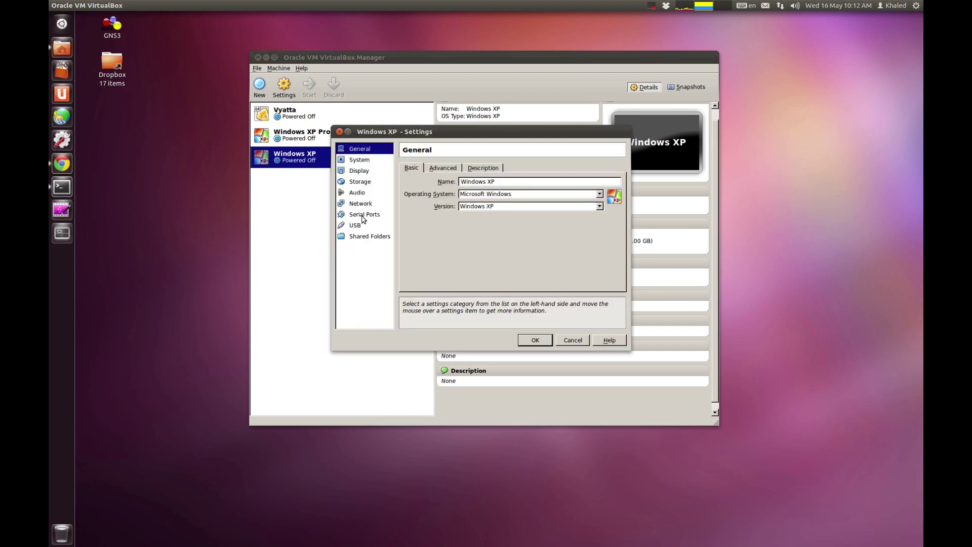
pyautogui.click(360, 205)
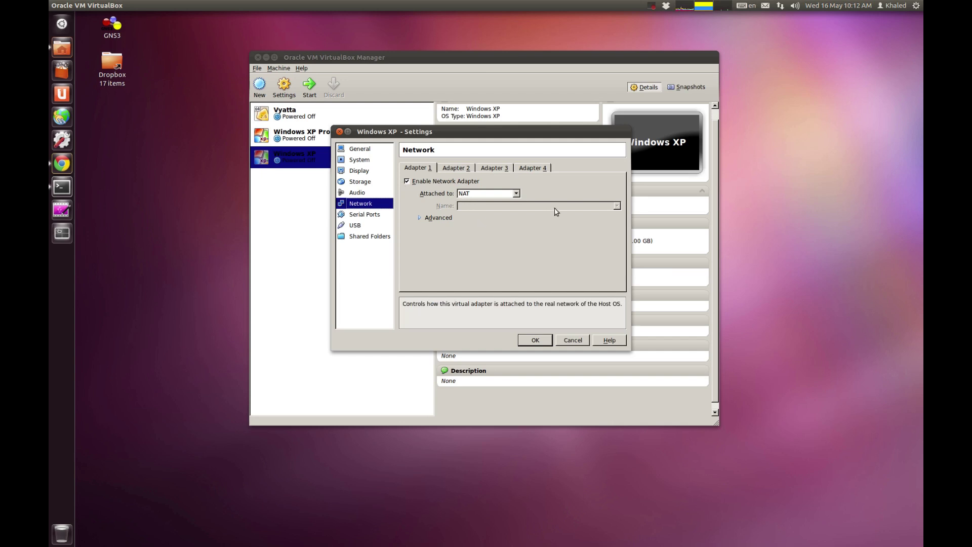
# Step: Set Adapter 1 to Host-only Adapter on vboxnet1 with Cable connected unticked
pyautogui.click(517, 194)
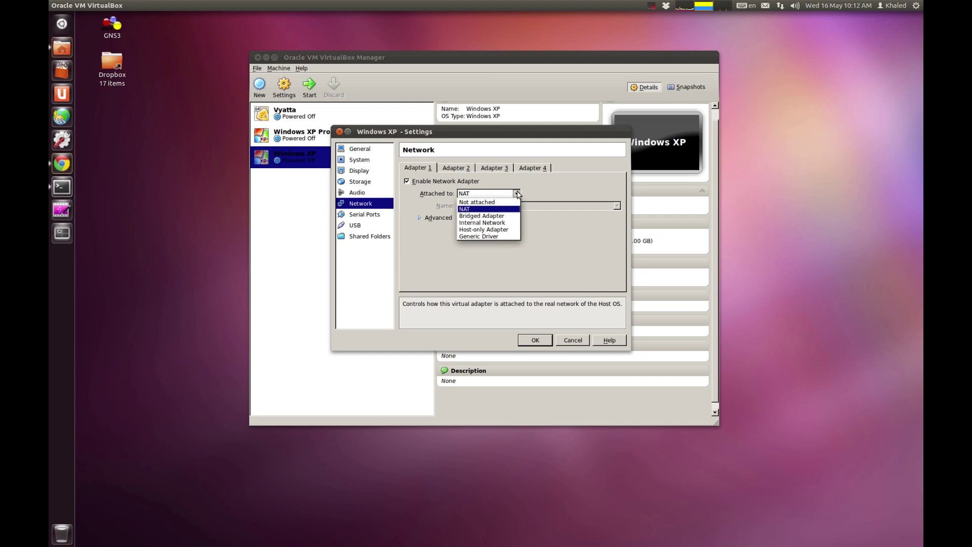
pyautogui.click(503, 230)
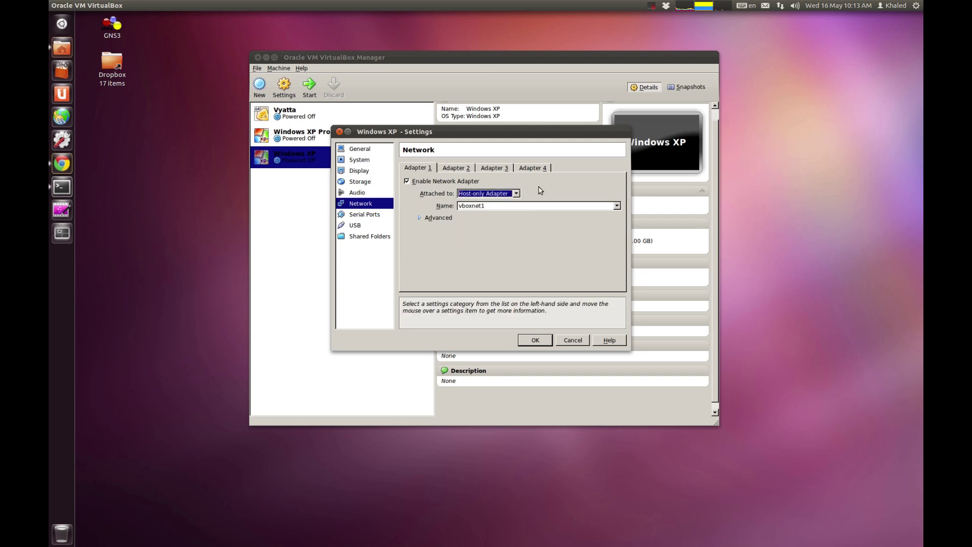
pyautogui.click(600, 207)
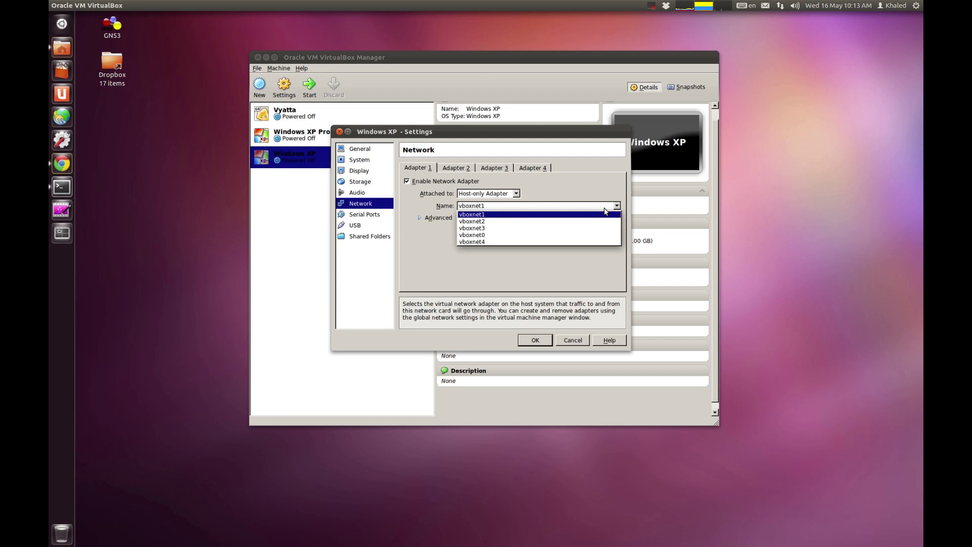
pyautogui.click(499, 215)
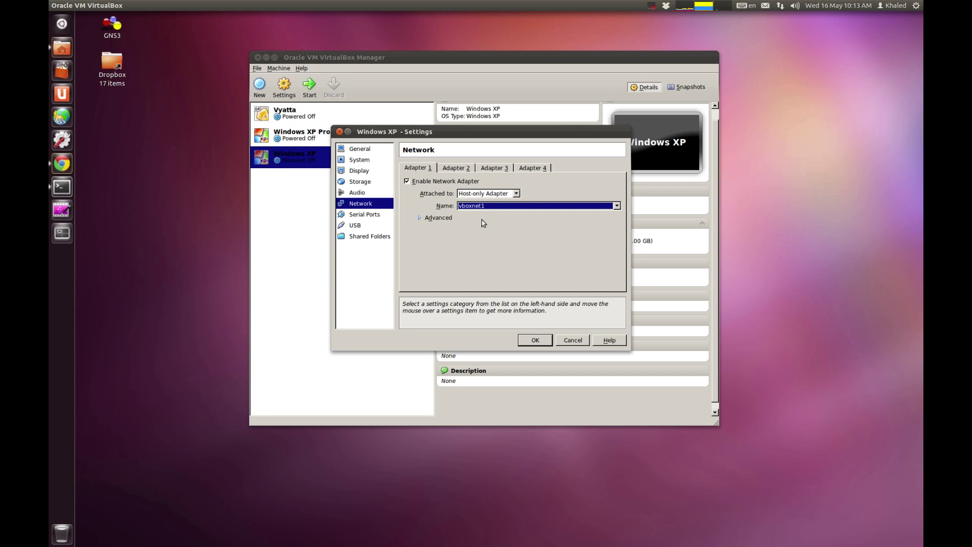
pyautogui.click(419, 219)
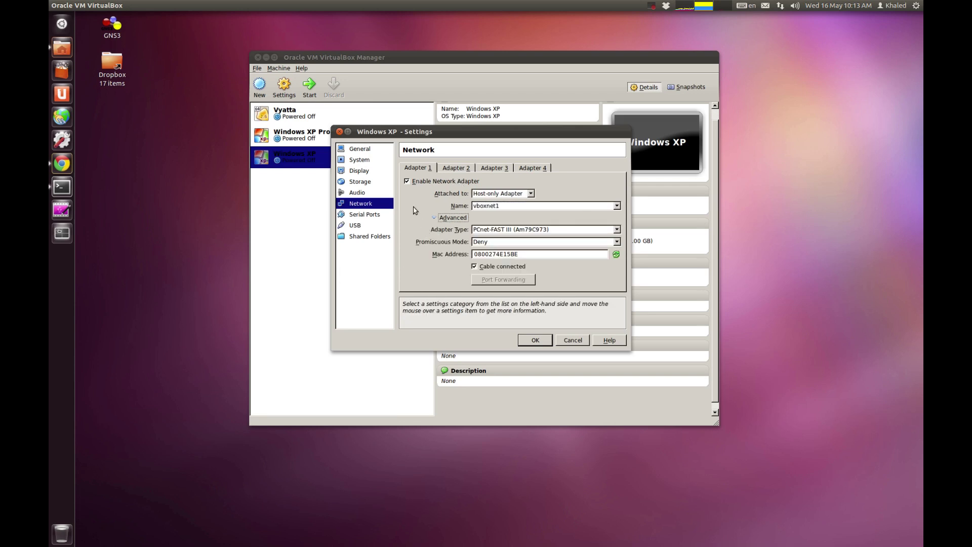
pyautogui.click(474, 266)
# Step: Look through the Adapter 2, 3 and 4 tabs, returning to Adapter 1
pyautogui.click(447, 171)
pyautogui.click(500, 169)
pyautogui.click(540, 169)
pyautogui.click(462, 168)
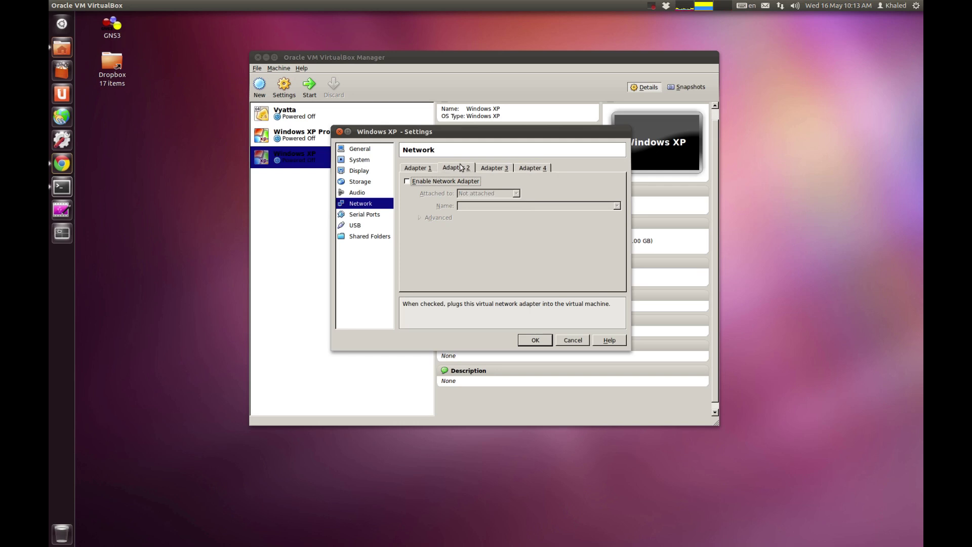
pyautogui.click(424, 169)
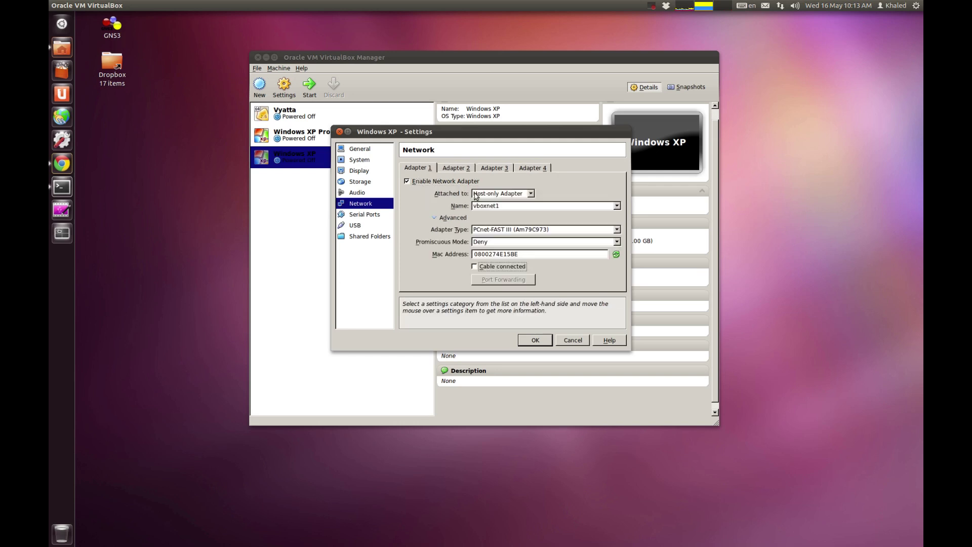
# Step: Enable Adapter 2 as Host-only on vboxnet2 with its cable unplugged
pyautogui.click(456, 168)
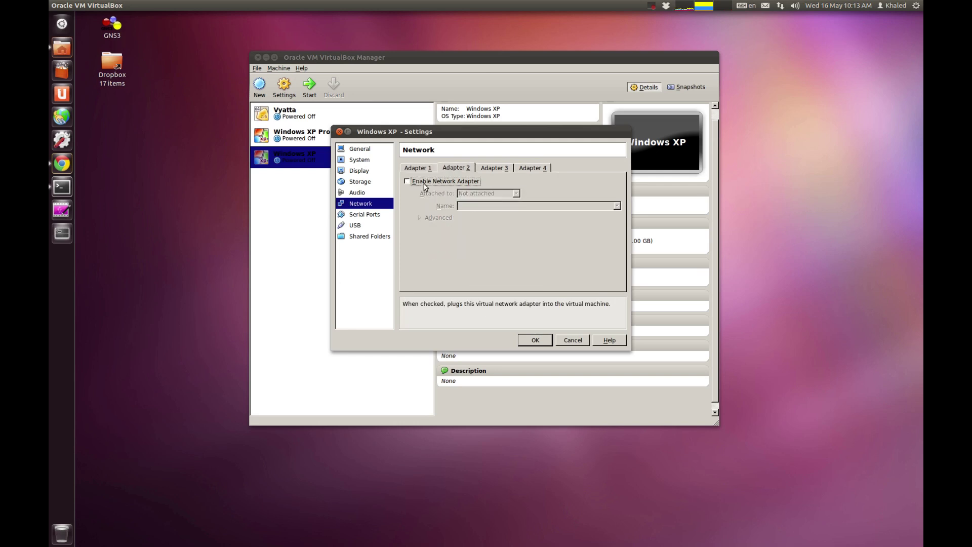
pyautogui.click(424, 182)
pyautogui.click(487, 193)
pyautogui.click(476, 230)
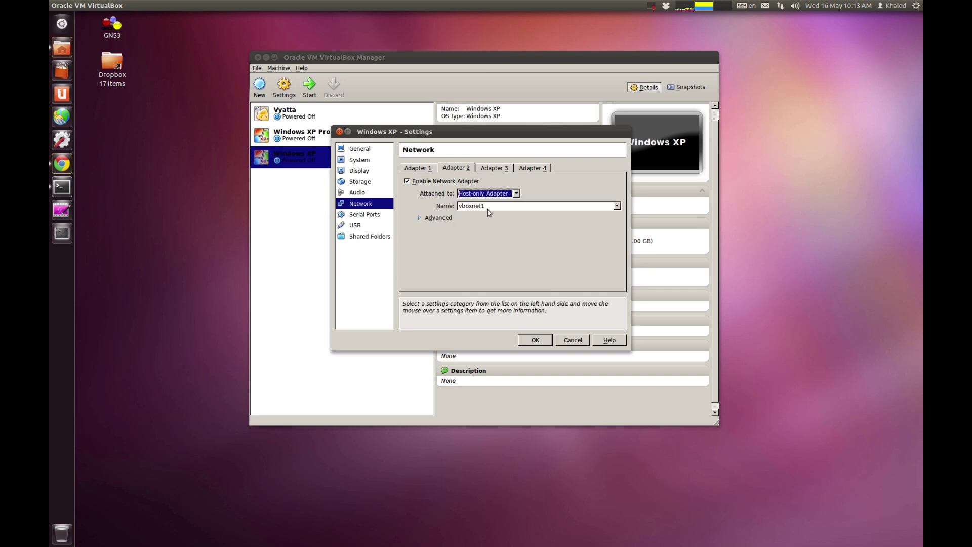
pyautogui.click(487, 208)
pyautogui.click(494, 227)
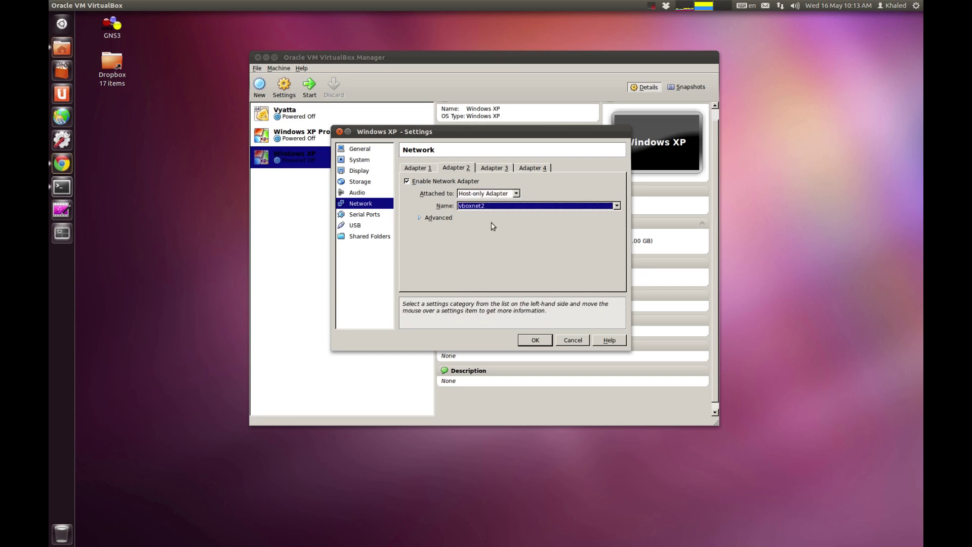
pyautogui.click(428, 218)
pyautogui.click(482, 267)
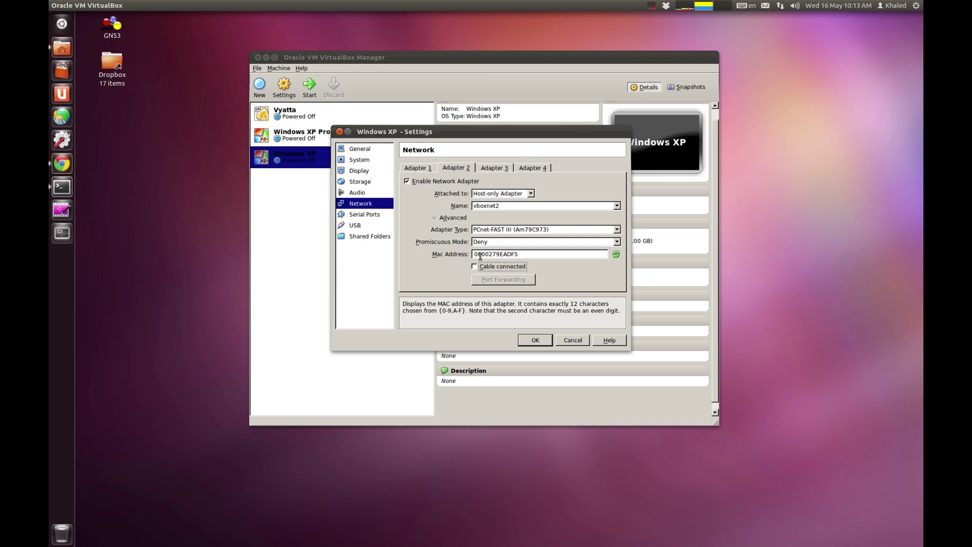
# Step: Review Adapter 1, Serial Ports, USB and Shared Folders, then cancel, discarding all changes
pyautogui.click(416, 168)
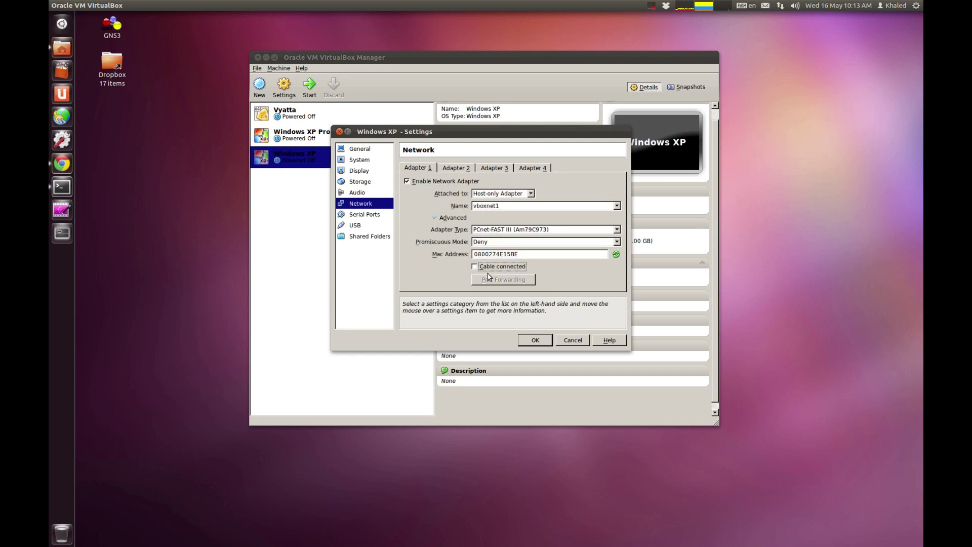
pyautogui.click(378, 217)
pyautogui.click(378, 226)
pyautogui.click(380, 240)
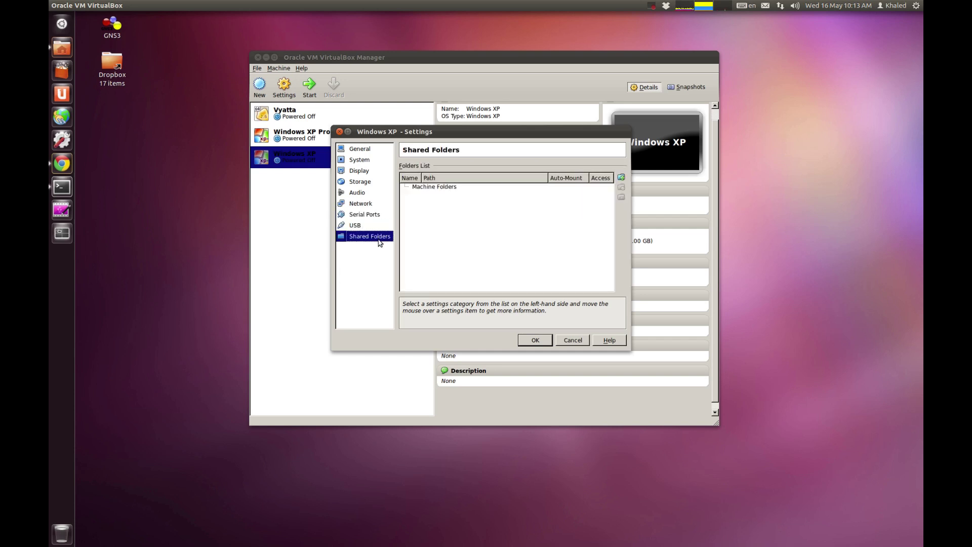
pyautogui.click(369, 225)
pyautogui.click(371, 236)
pyautogui.click(365, 213)
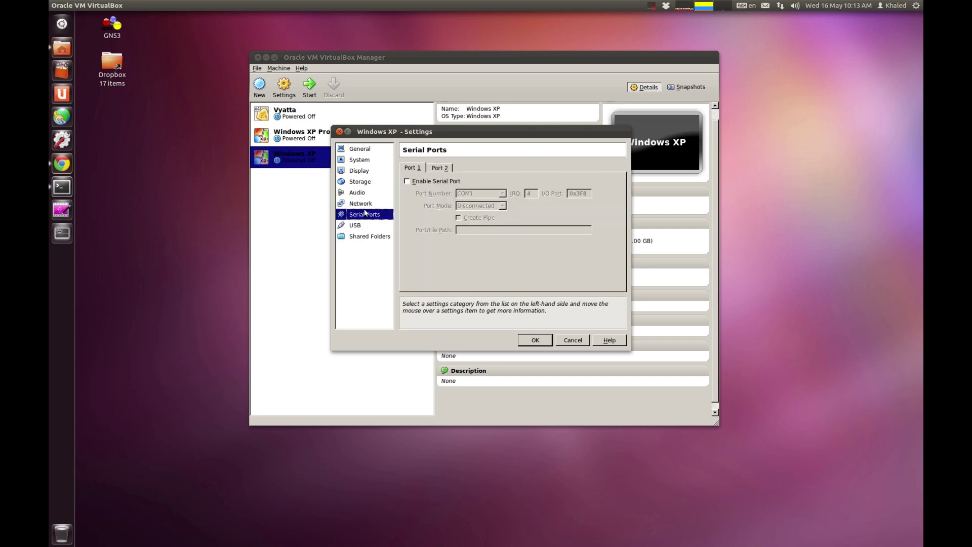
pyautogui.click(368, 236)
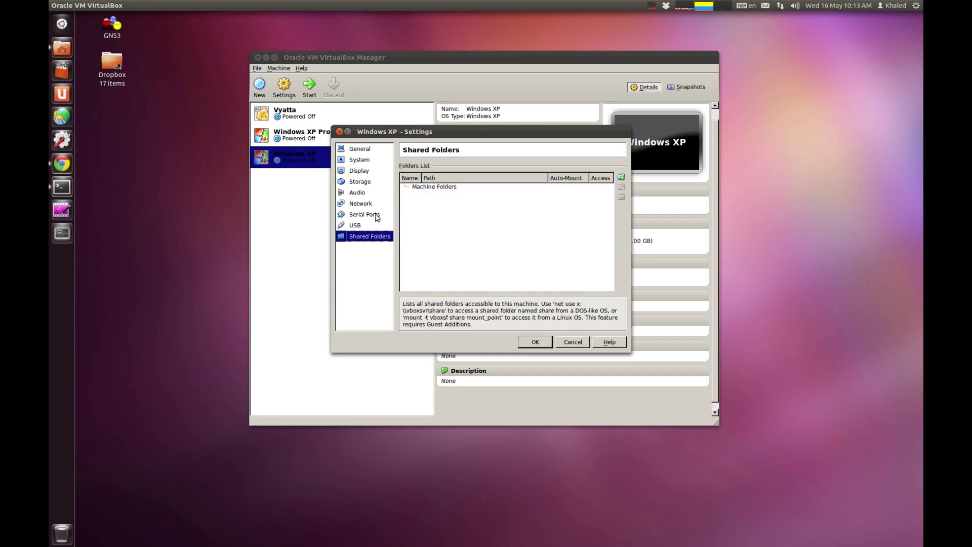
pyautogui.click(579, 343)
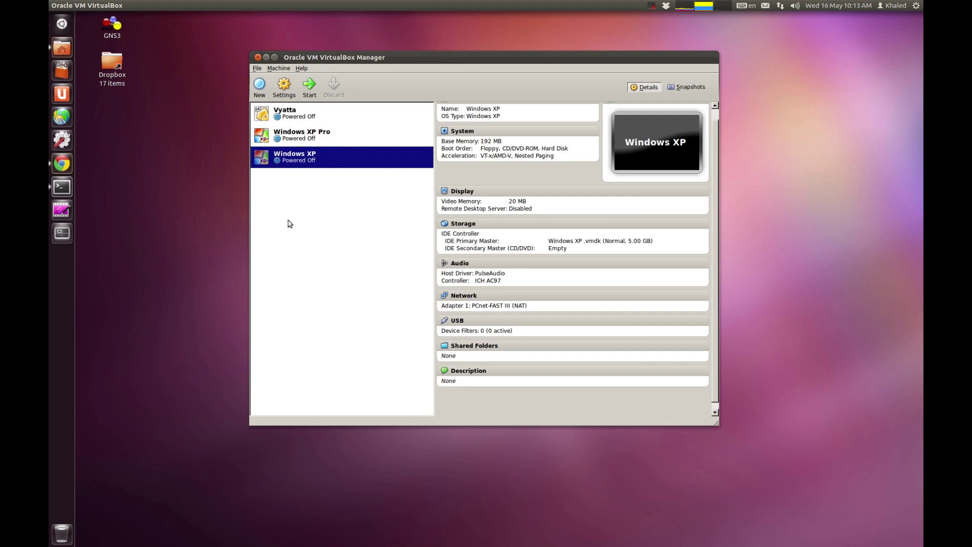
# Step: Remove the Windows XP machine using Delete all files, leaving Vyatta and Windows XP Pro
pyautogui.rightClick(300, 157)
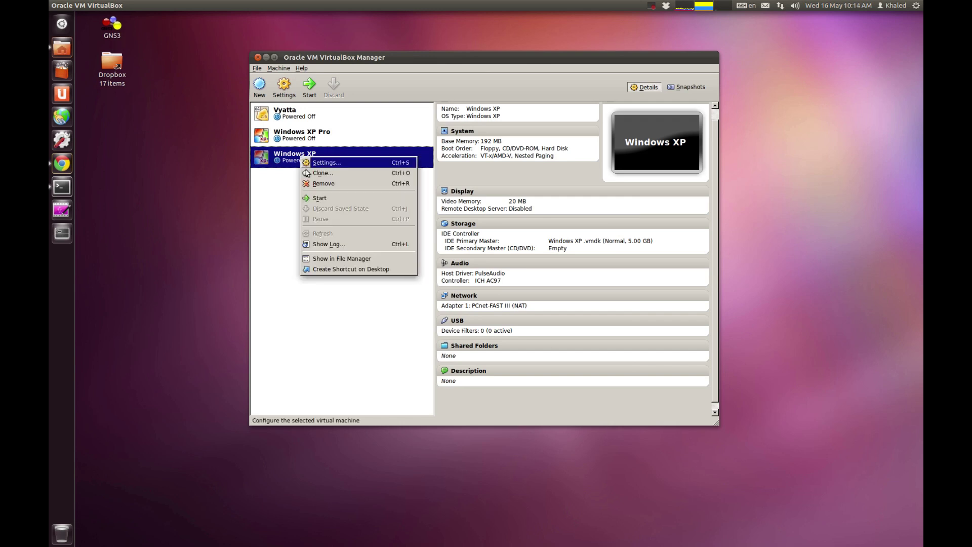
pyautogui.click(257, 186)
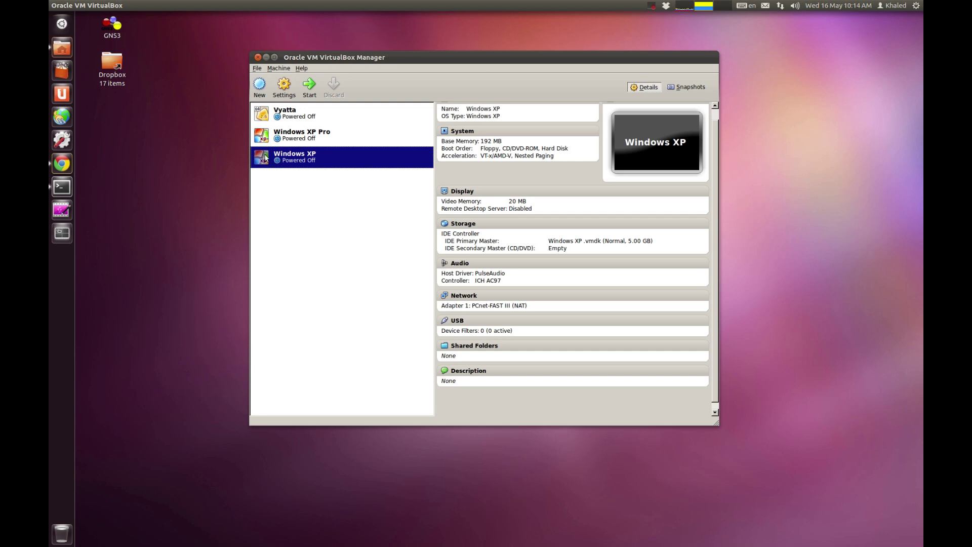
pyautogui.rightClick(320, 166)
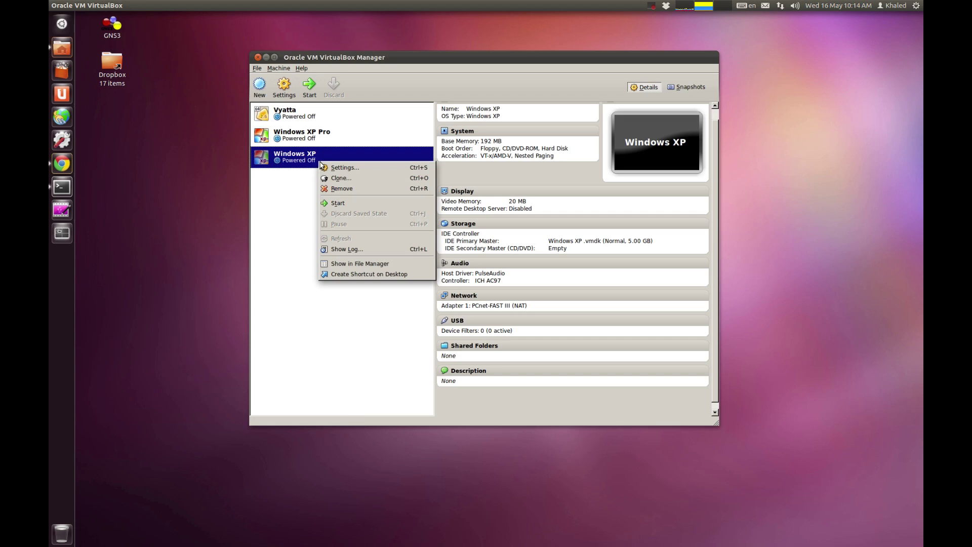
pyautogui.click(357, 195)
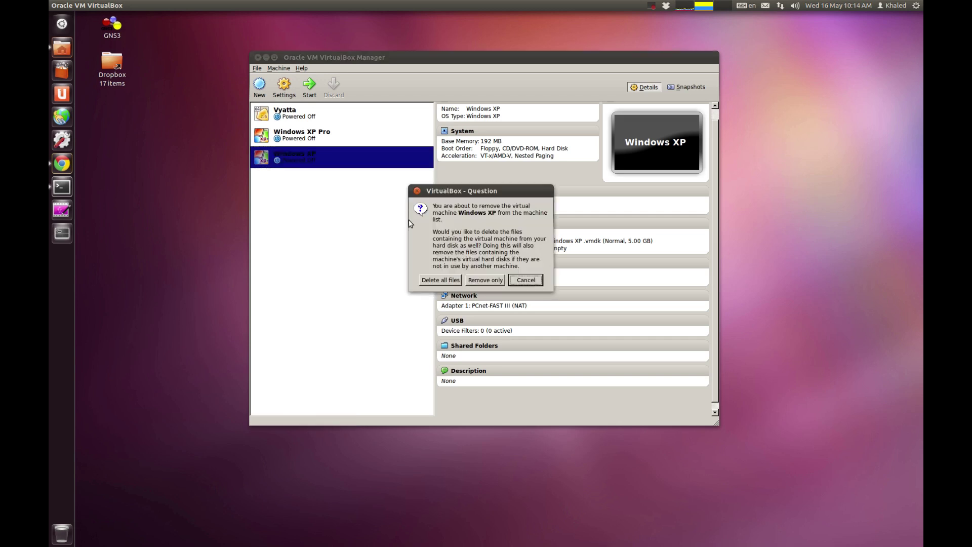
pyautogui.click(455, 281)
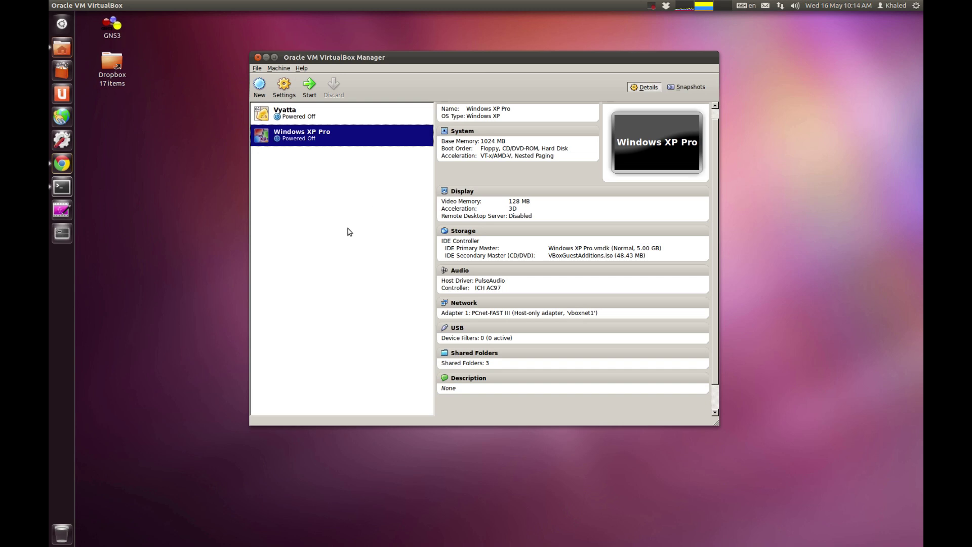
pyautogui.moveTo(536, 57); pyautogui.dragTo(550, 60)
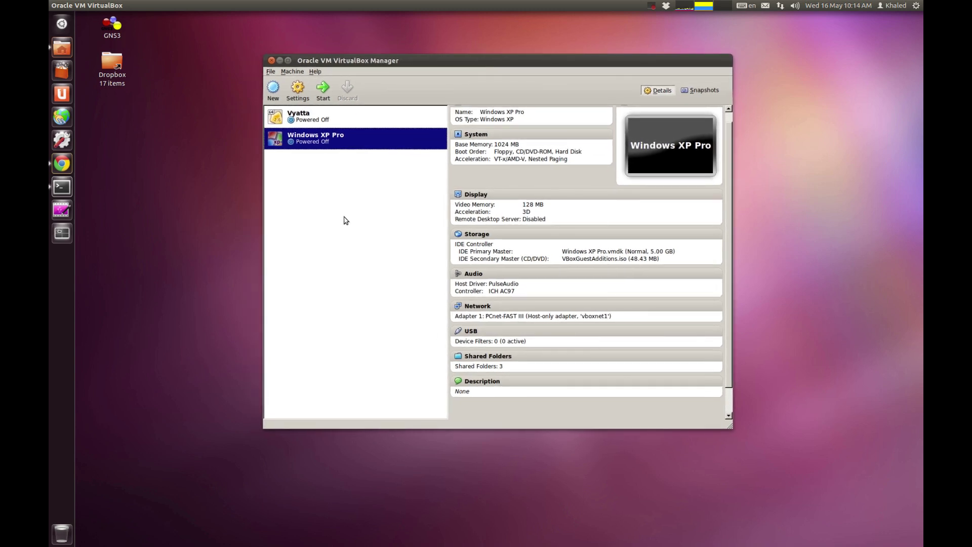
# Step: Close the VirtualBox Manager without starting the Windows XP Pro machine
pyautogui.rightClick(318, 139)
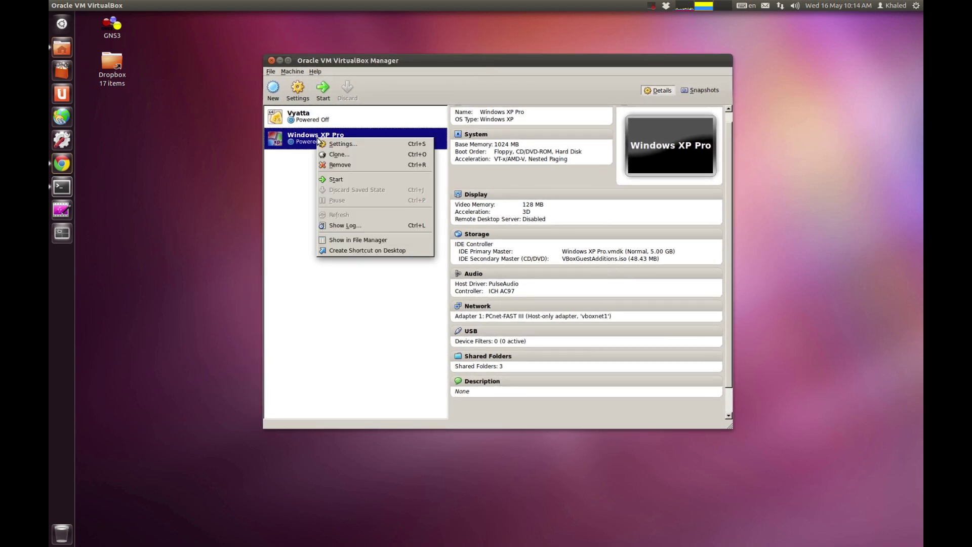
pyautogui.click(305, 176)
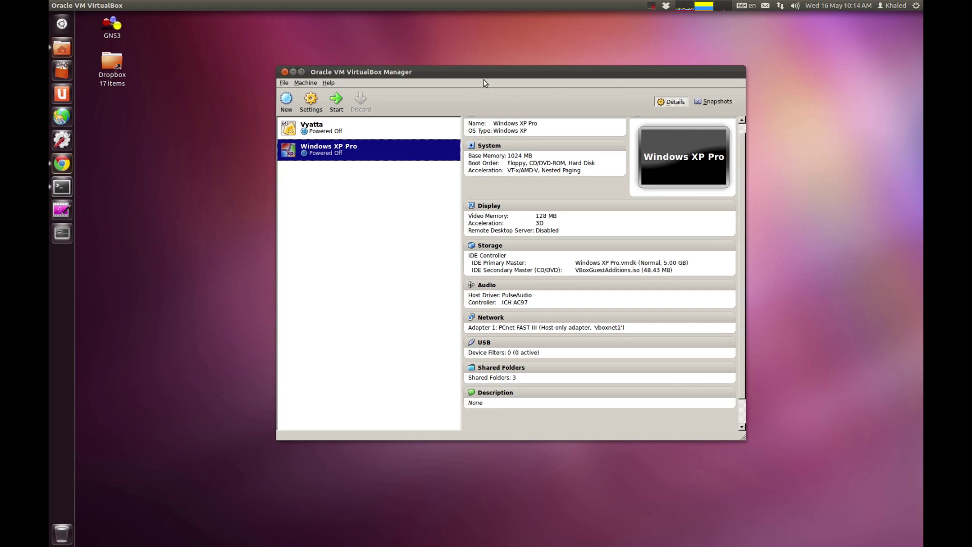
pyautogui.moveTo(490, 71); pyautogui.dragTo(469, 55)
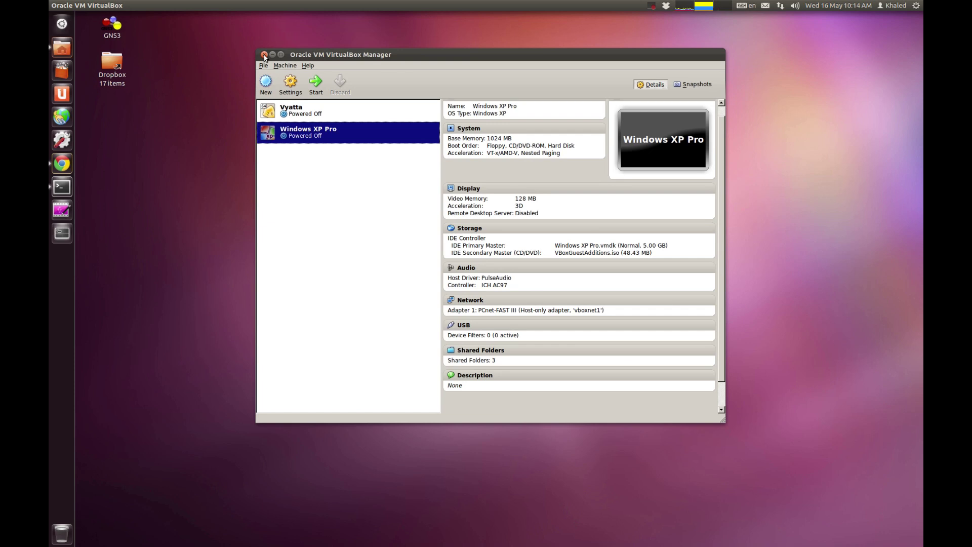
pyautogui.click(264, 55)
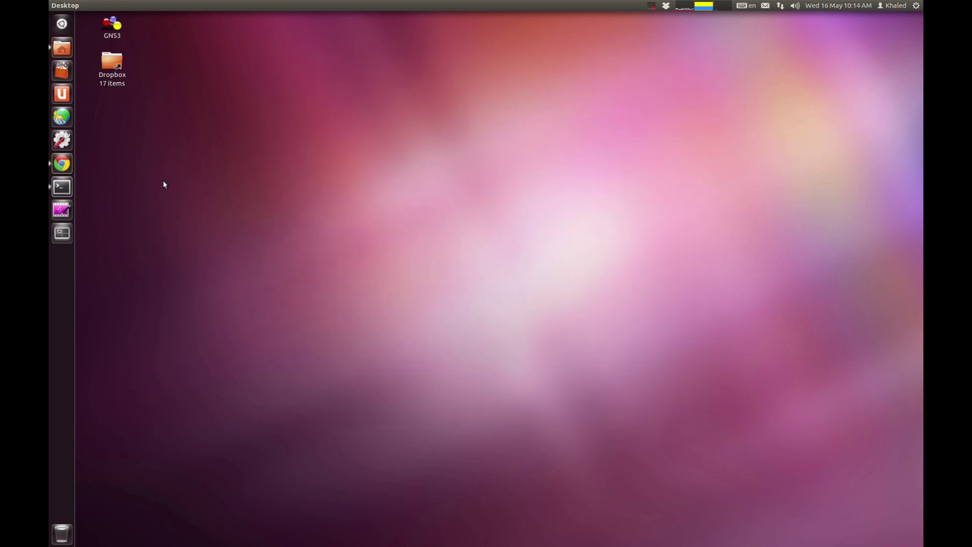
# Step: Launch GNS3 as administrator and cancel the Project settings dialog to reach an empty topology
pyautogui.doubleClick(113, 23)
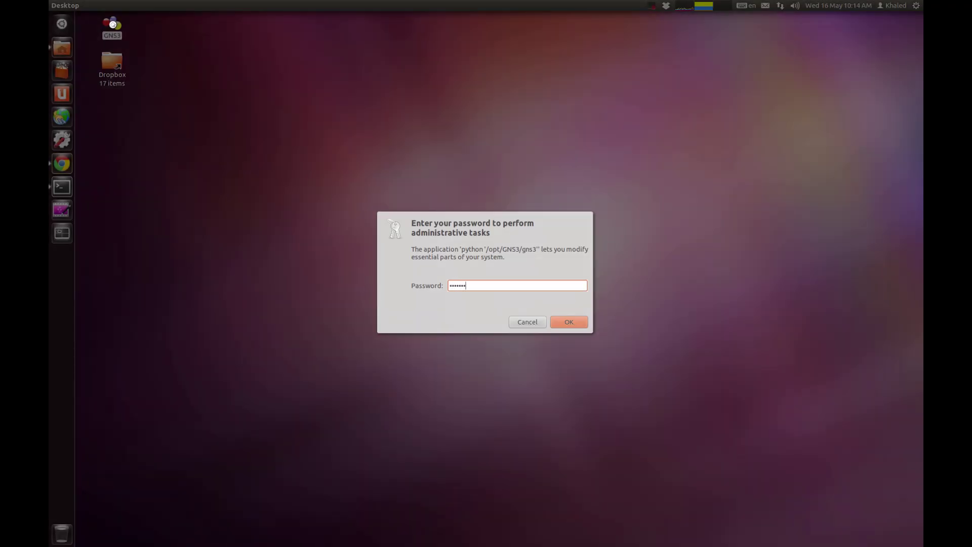
pyautogui.press('Return')
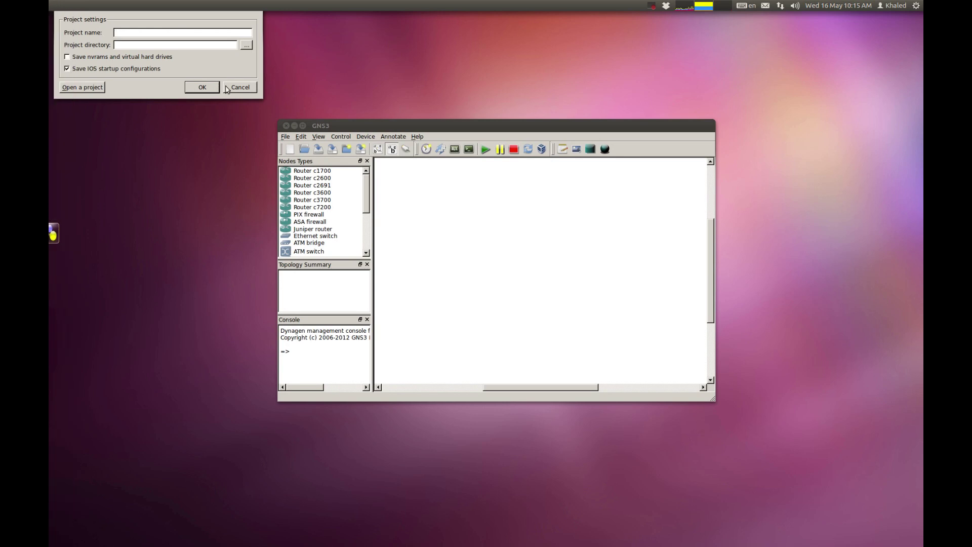
pyautogui.click(239, 87)
pyautogui.moveTo(374, 125); pyautogui.dragTo(305, 82)
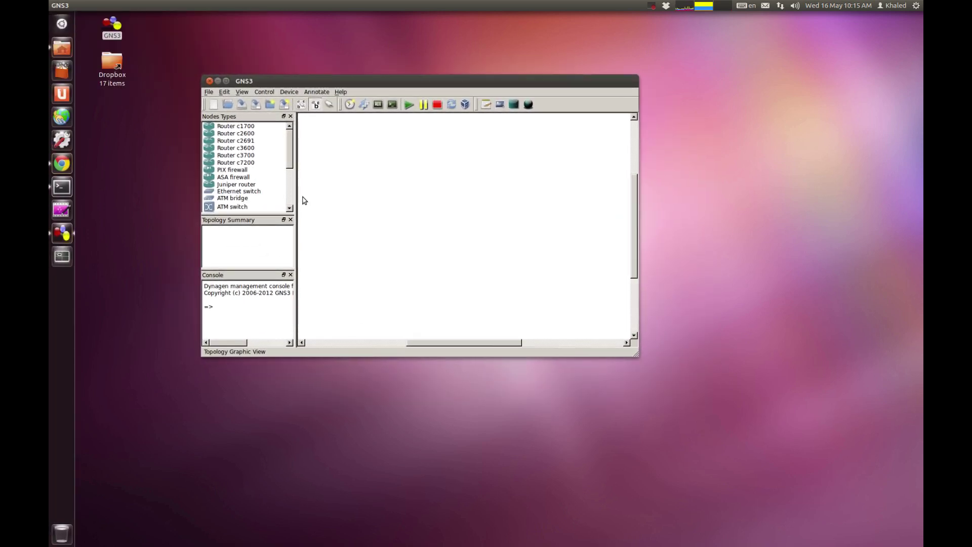
pyautogui.moveTo(396, 81); pyautogui.dragTo(445, 80)
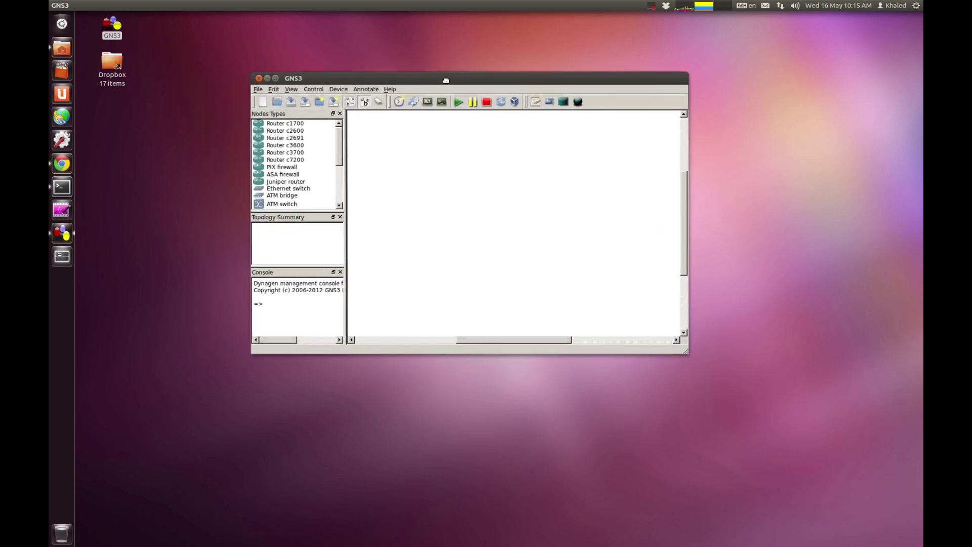
# Step: Test the VirtualBox settings in GNS3 Preferences, confirming VBoxwrapper and API 4.1.14 start
pyautogui.click(274, 89)
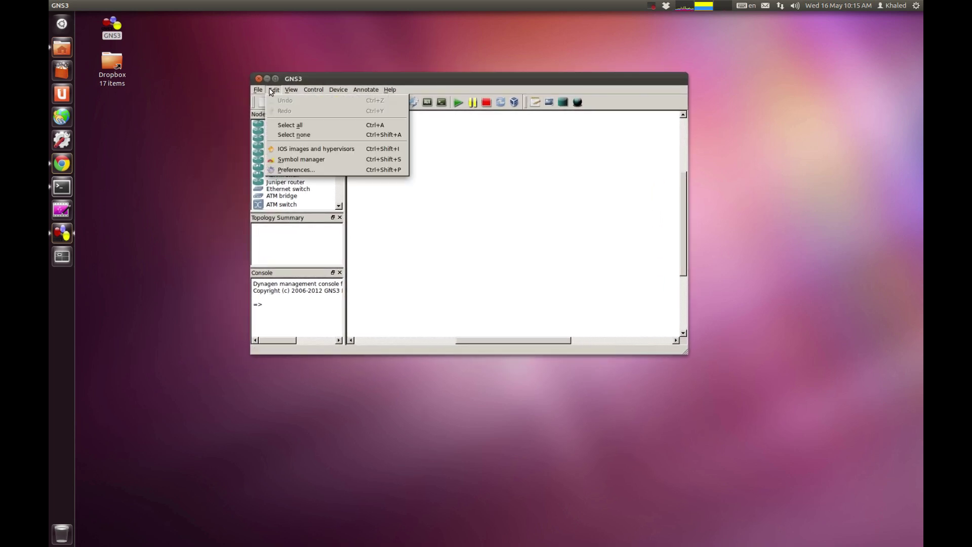
pyautogui.click(302, 170)
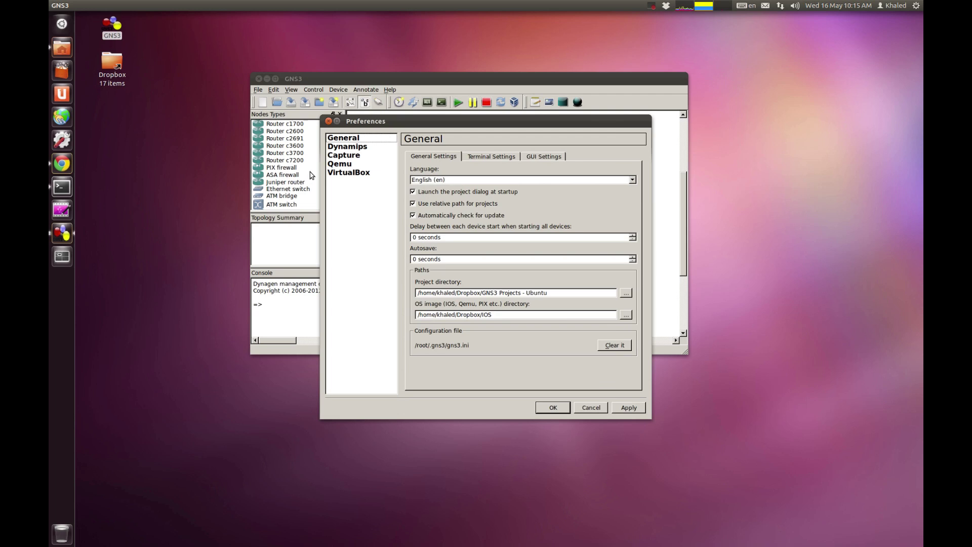
pyautogui.click(349, 175)
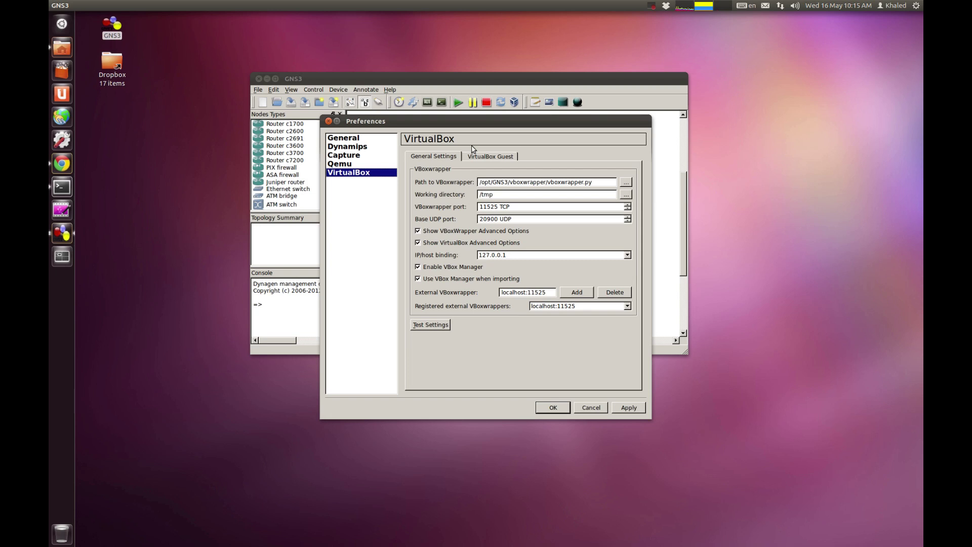
pyautogui.moveTo(461, 124); pyautogui.dragTo(462, 84)
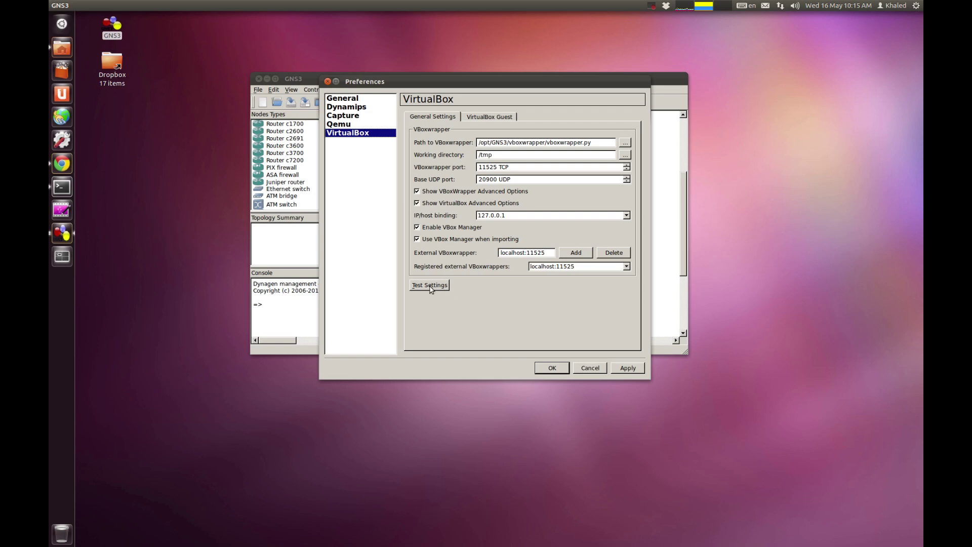
pyautogui.click(430, 286)
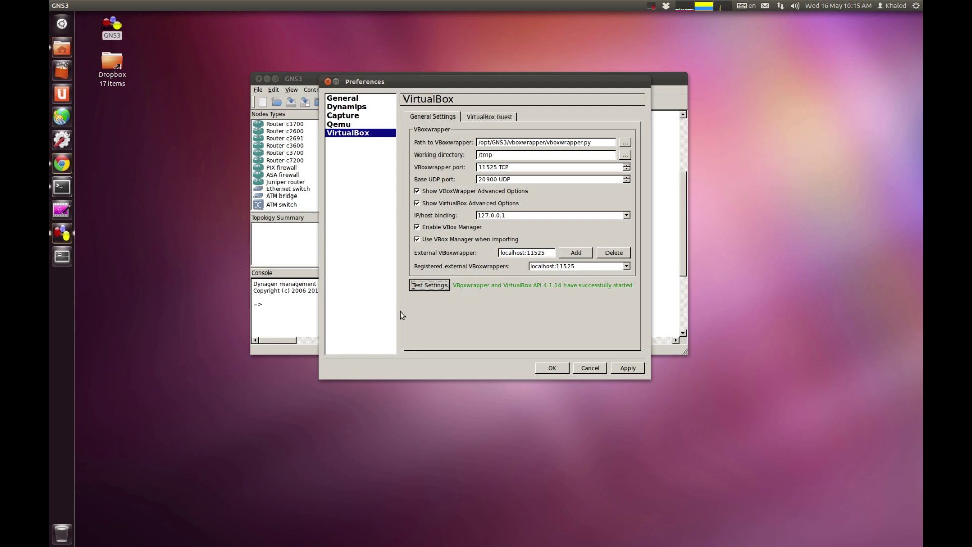
# Step: Clear Konsole and run 'sudo apt-get install xdotool', then minimize the terminal
pyautogui.click(56, 192)
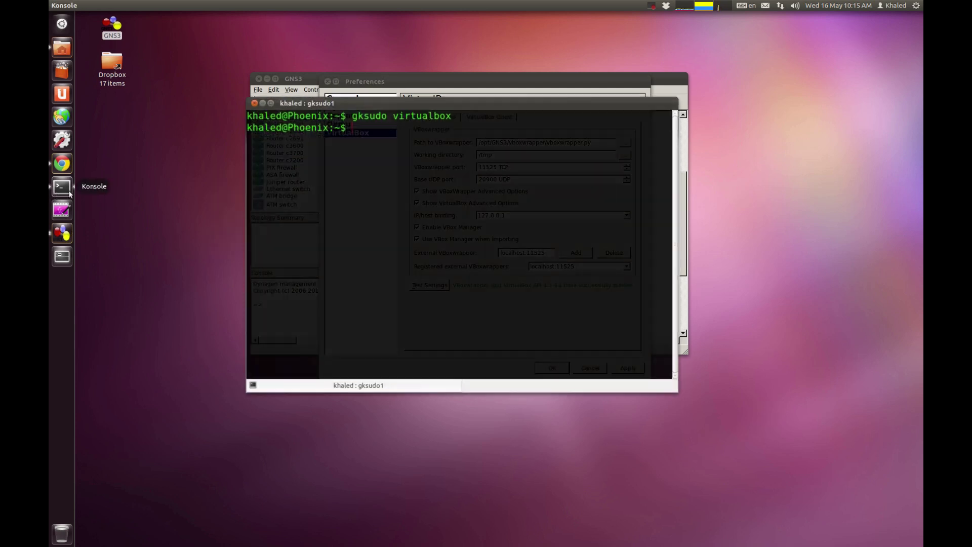
pyautogui.moveTo(399, 101); pyautogui.dragTo(412, 74)
pyautogui.write('clear')
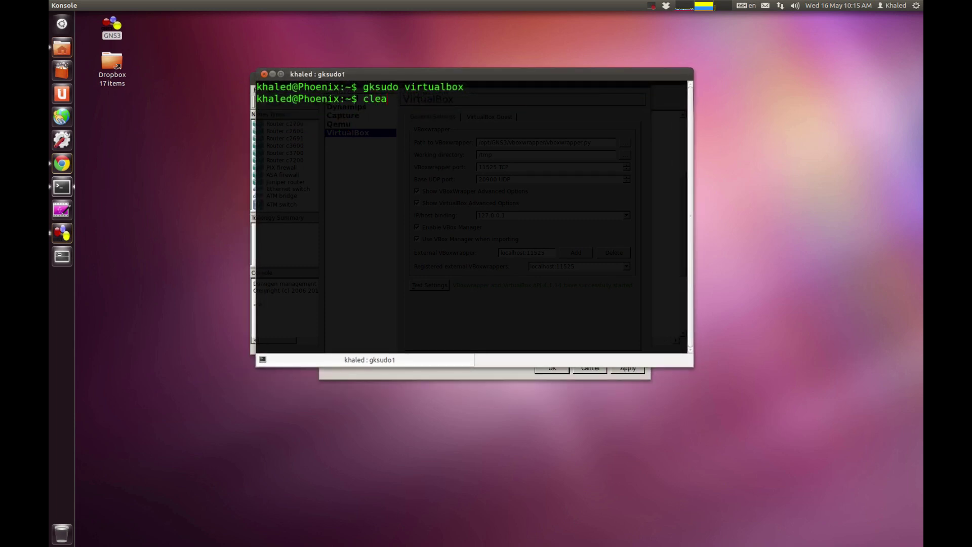
pyautogui.press('Return')
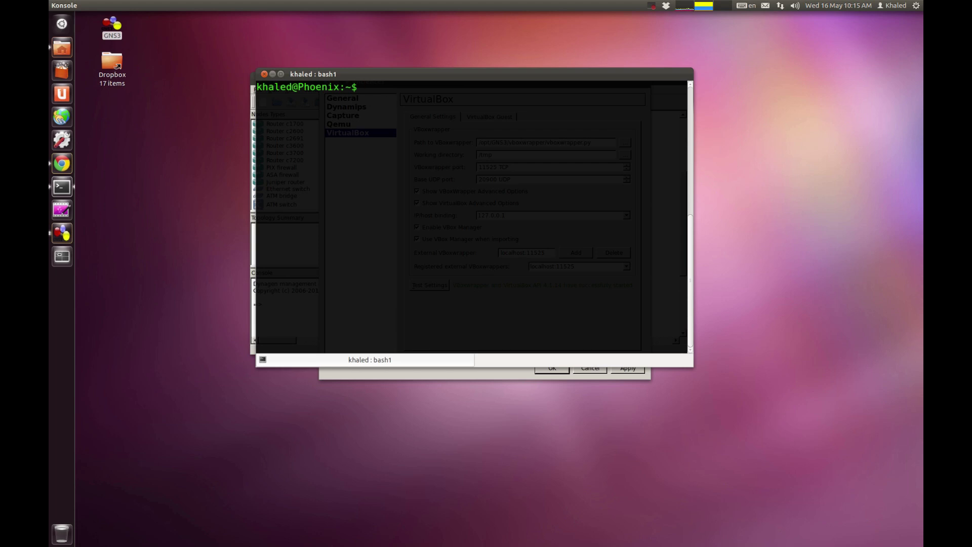
pyautogui.write('sudo apt-get install s')
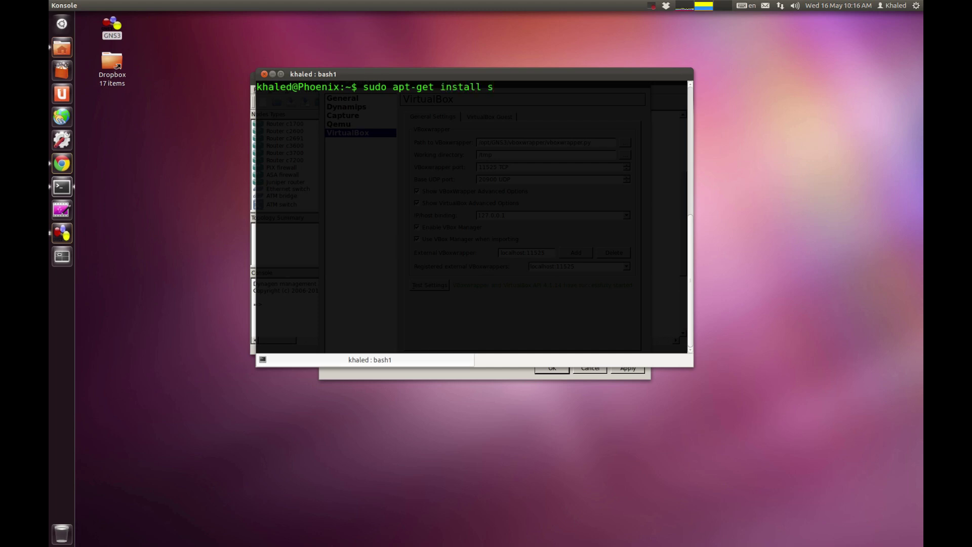
pyautogui.press('BackSpace')
pyautogui.write('xdotool')
pyautogui.press('Return')
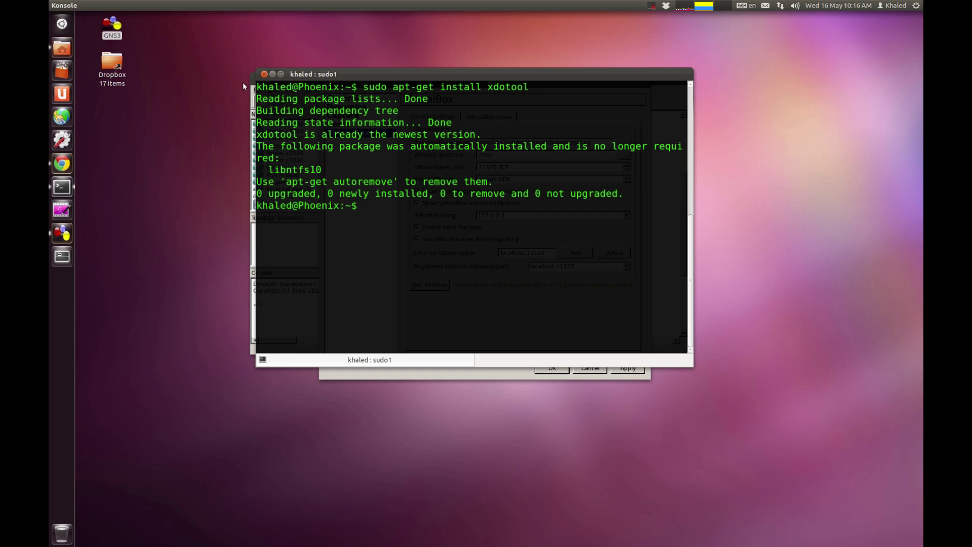
pyautogui.click(273, 74)
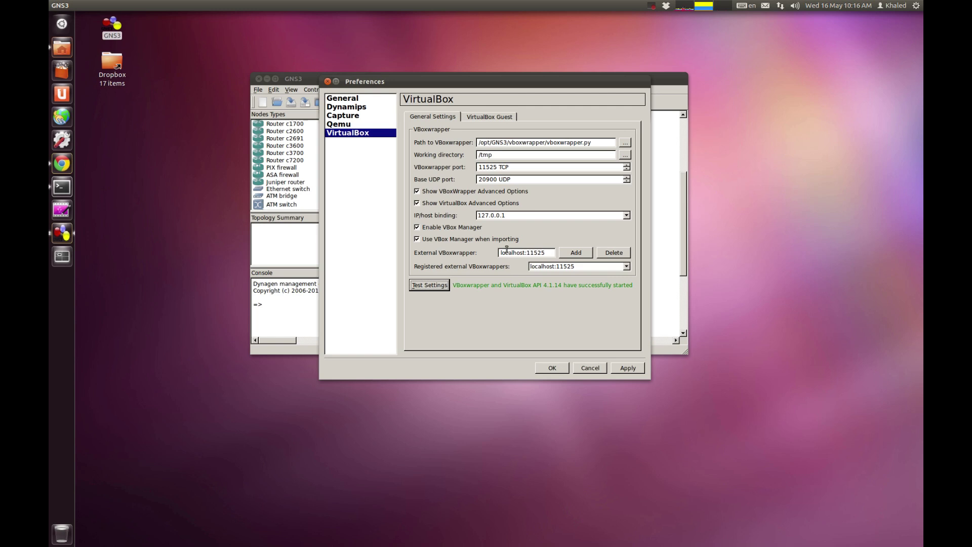
# Step: Refresh the VirtualBox Guest VM list and select Windows XP Pro
pyautogui.click(474, 119)
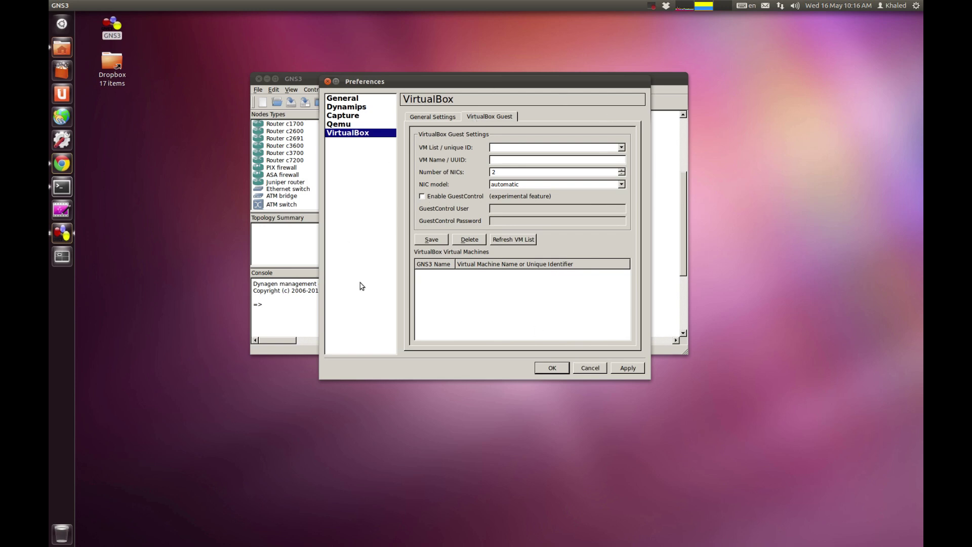
pyautogui.moveTo(456, 82)
pyautogui.mouseDown()
pyautogui.moveTo(461, 130)
pyautogui.moveTo(382, 50)
pyautogui.moveTo(489, 75)
pyautogui.moveTo(461, 73)
pyautogui.mouseUp()
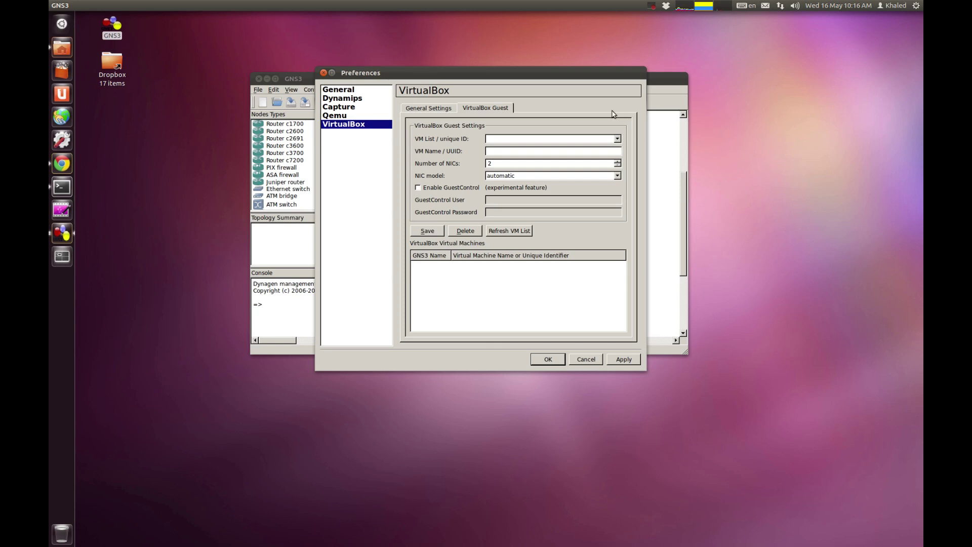
pyautogui.moveTo(601, 72); pyautogui.dragTo(594, 75)
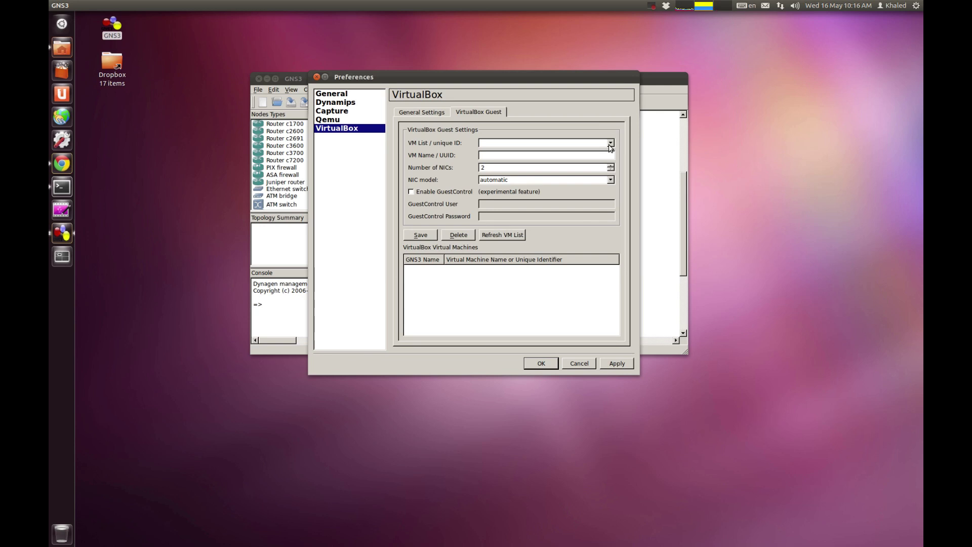
pyautogui.click(500, 236)
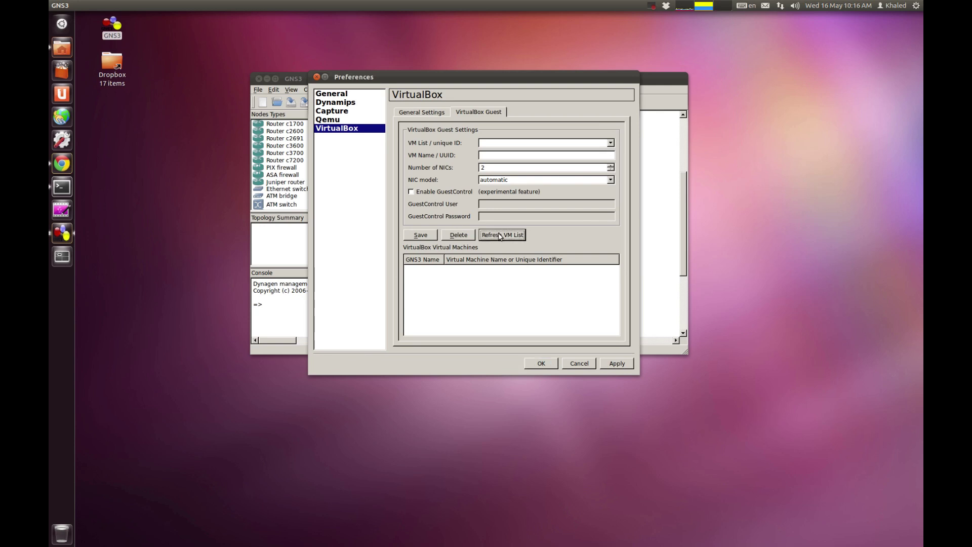
pyautogui.click(611, 143)
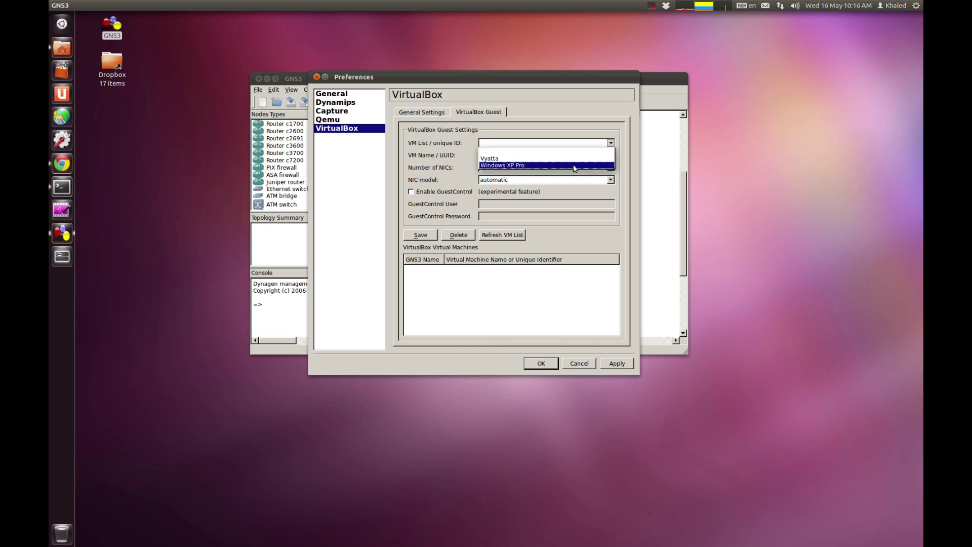
pyautogui.click(574, 165)
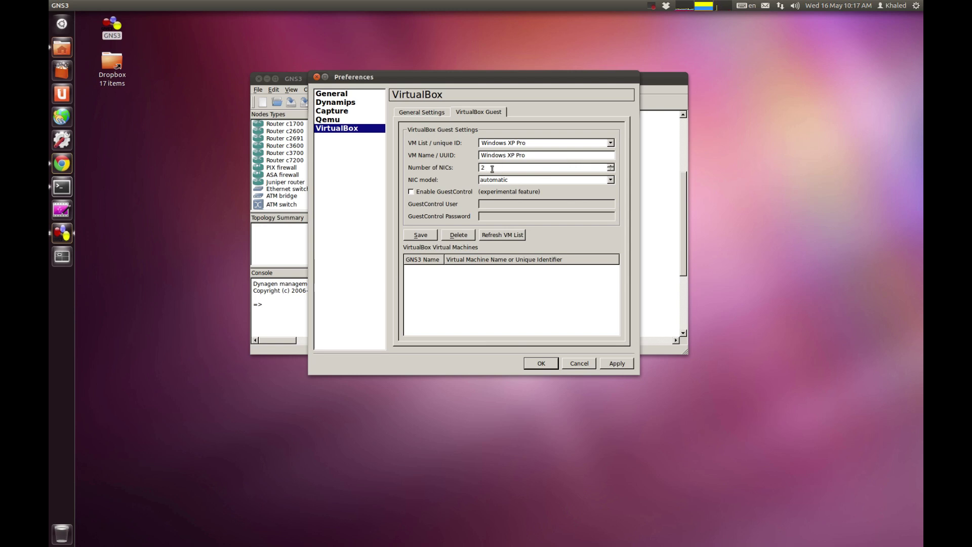
# Step: Give the guest 4 NICs with automatic NIC model, save it, then apply and close preferences
pyautogui.moveTo(491, 169); pyautogui.dragTo(454, 171)
pyautogui.click(611, 165)
pyautogui.click(572, 181)
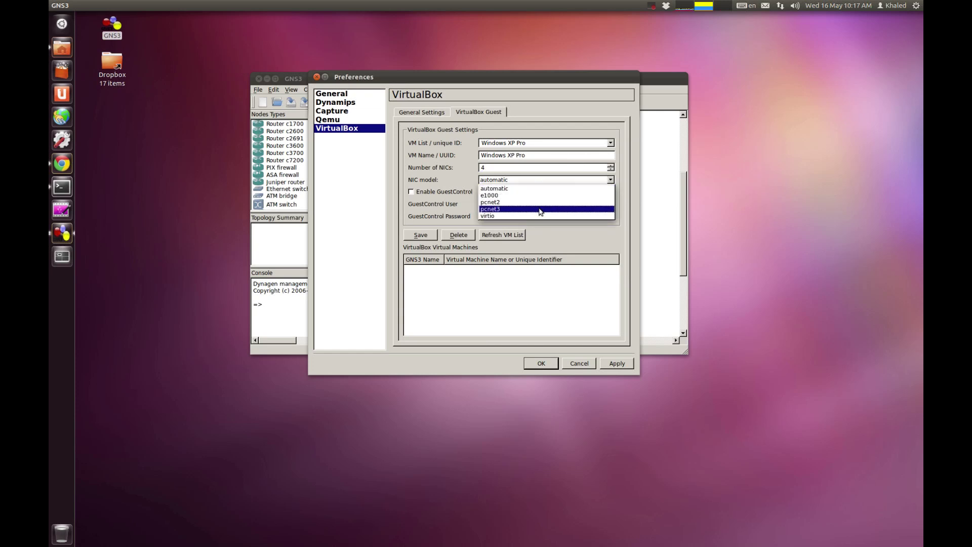
pyautogui.click(445, 218)
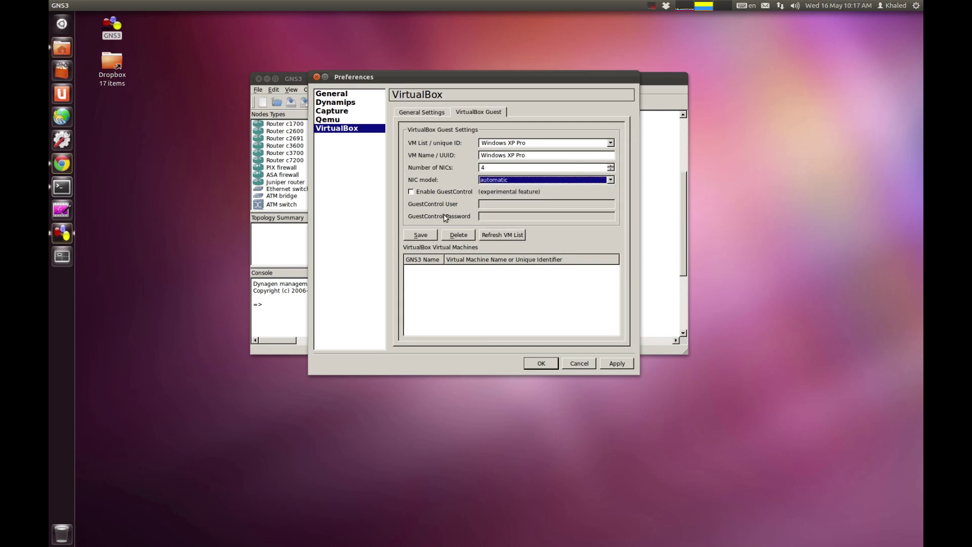
pyautogui.click(428, 234)
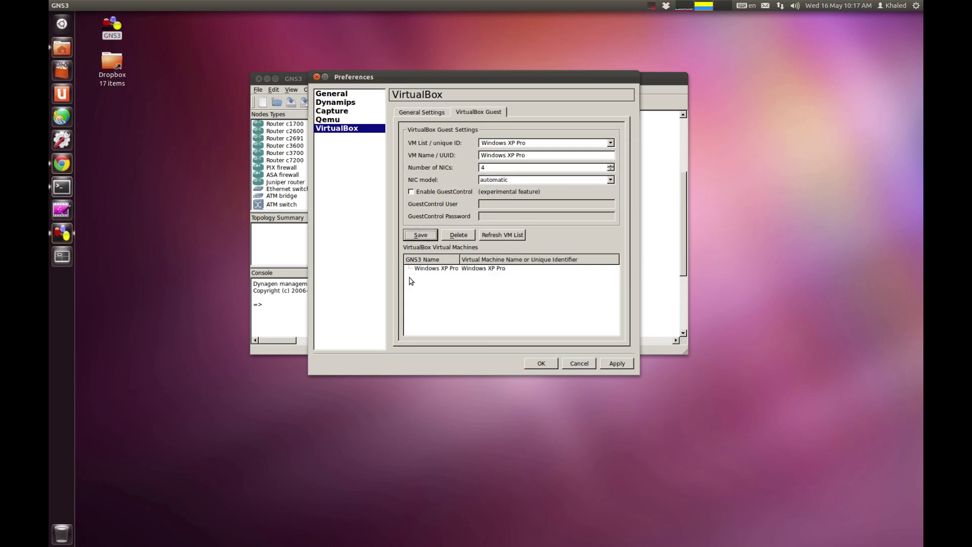
pyautogui.moveTo(460, 259); pyautogui.dragTo(467, 259)
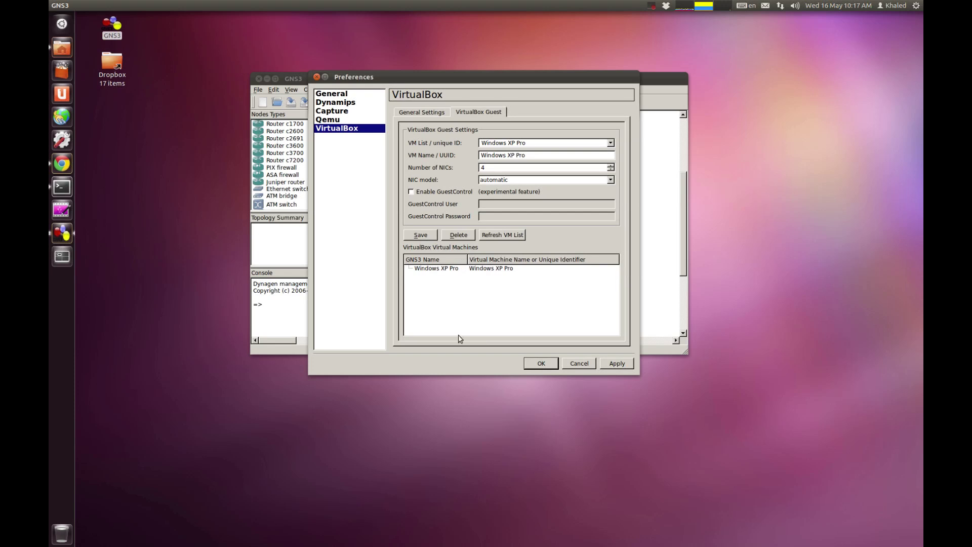
pyautogui.click(623, 365)
pyautogui.click(552, 365)
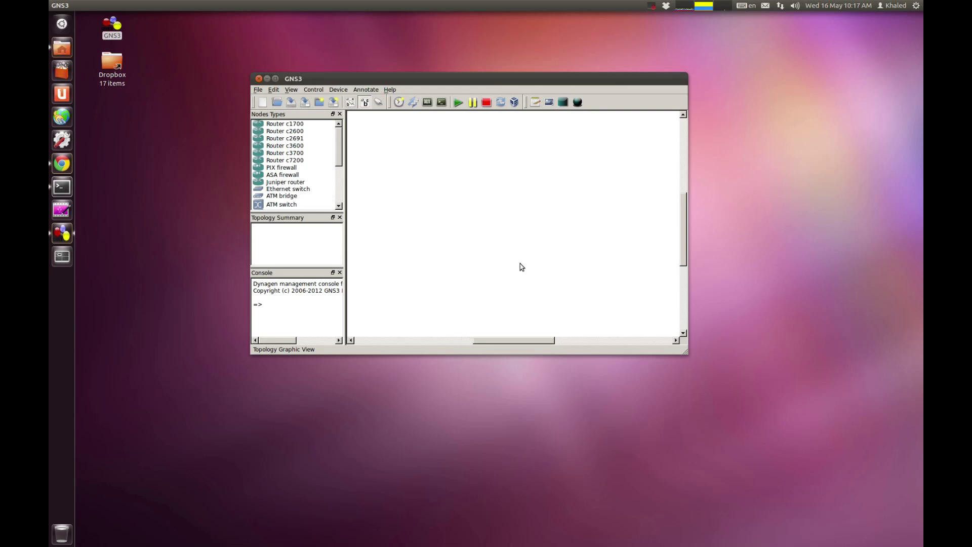
# Step: Place a c3600 router R1 on the topology canvas
pyautogui.click(292, 147)
pyautogui.moveTo(291, 148); pyautogui.dragTo(593, 179)
pyautogui.scroll(2, 585, 175)
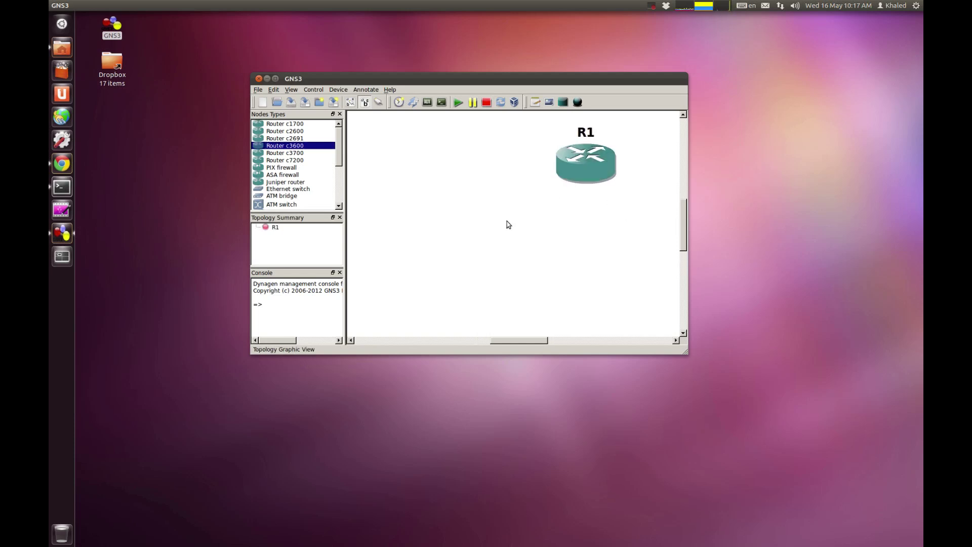
pyautogui.scroll(-3, 293, 191)
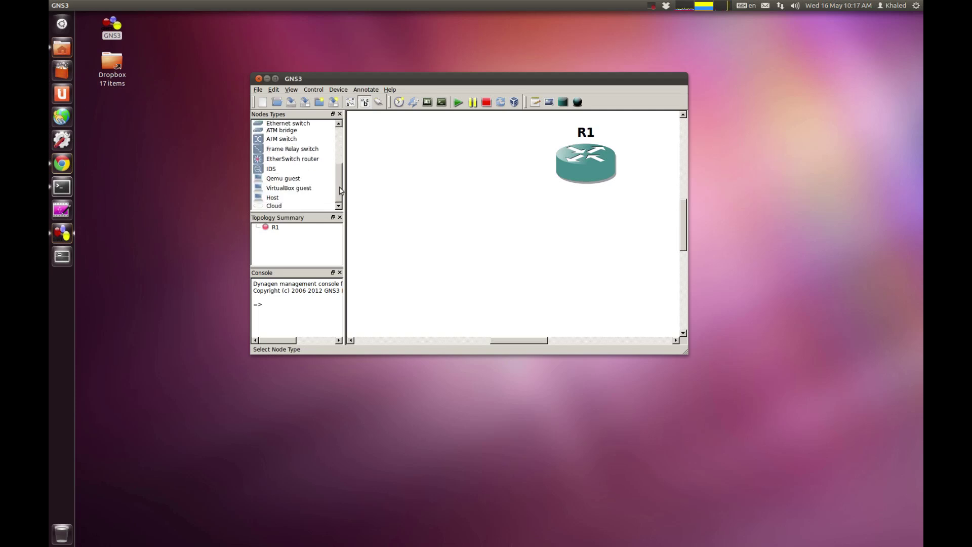
# Step: Add a VirtualBox guest node and rename it from VBOX1 to PC
pyautogui.moveTo(293, 193); pyautogui.dragTo(453, 262)
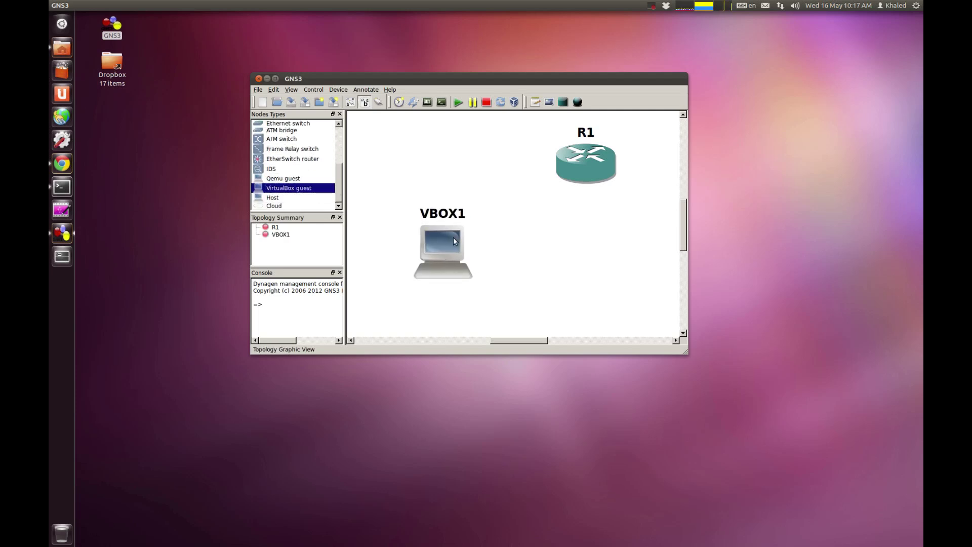
pyautogui.rightClick(453, 240)
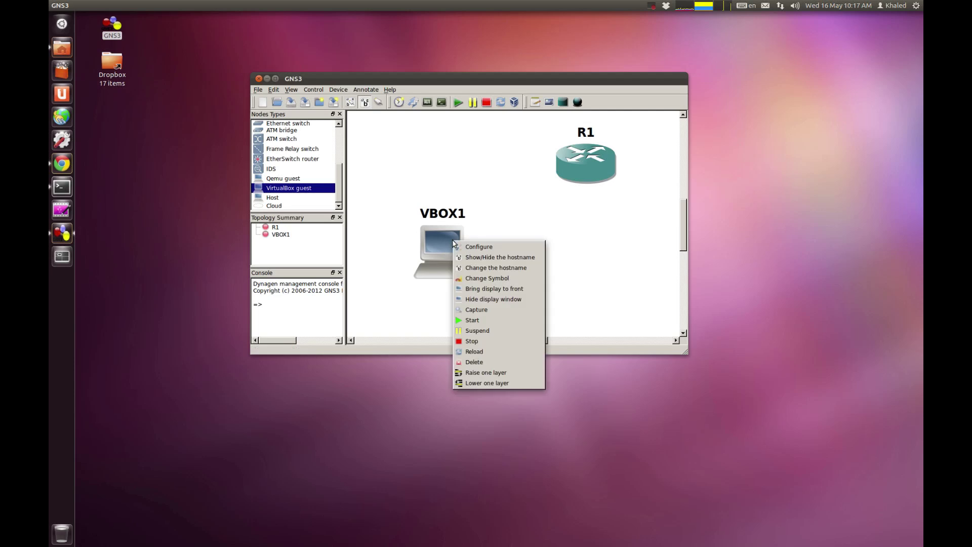
pyautogui.click(527, 268)
pyautogui.write('PC')
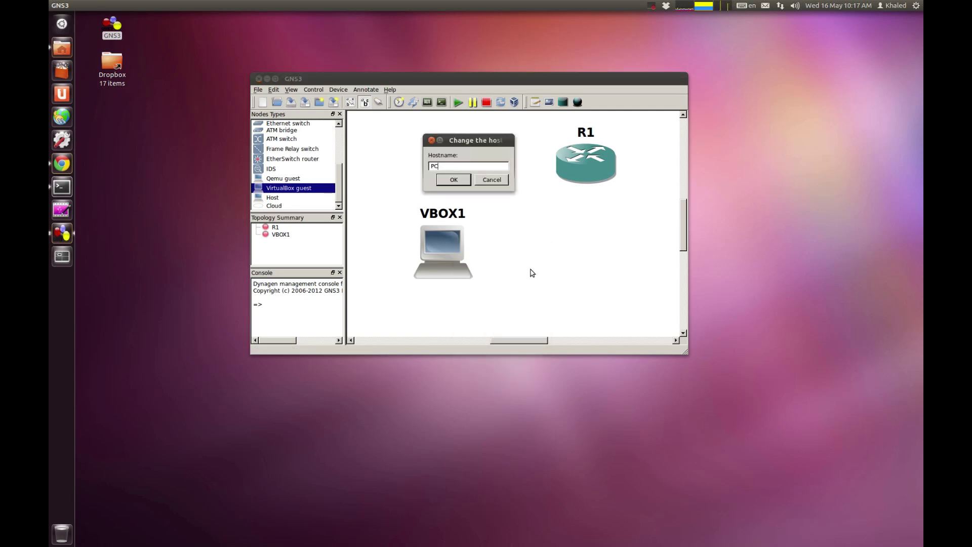
pyautogui.click(443, 180)
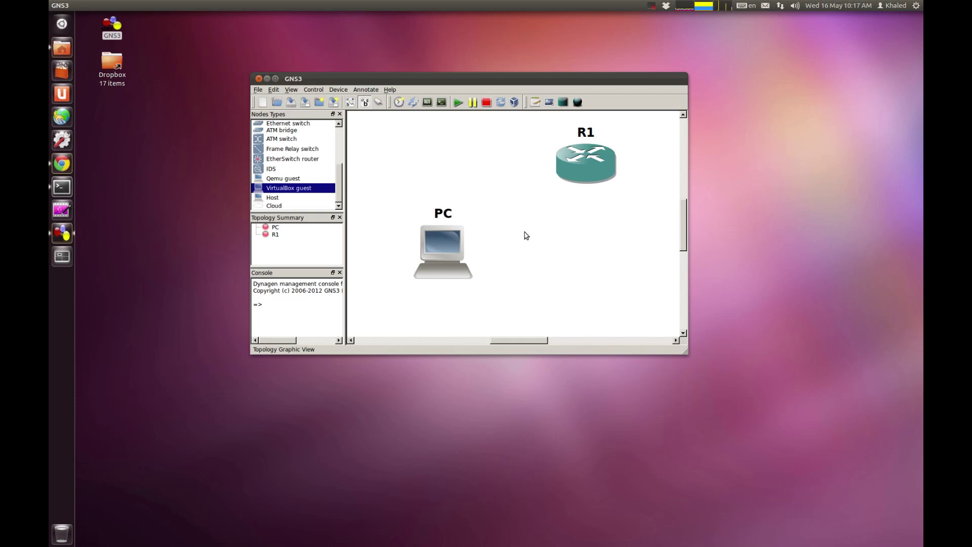
# Step: Link R1's f0/0 interface to the PC's e2 interface
pyautogui.click(379, 101)
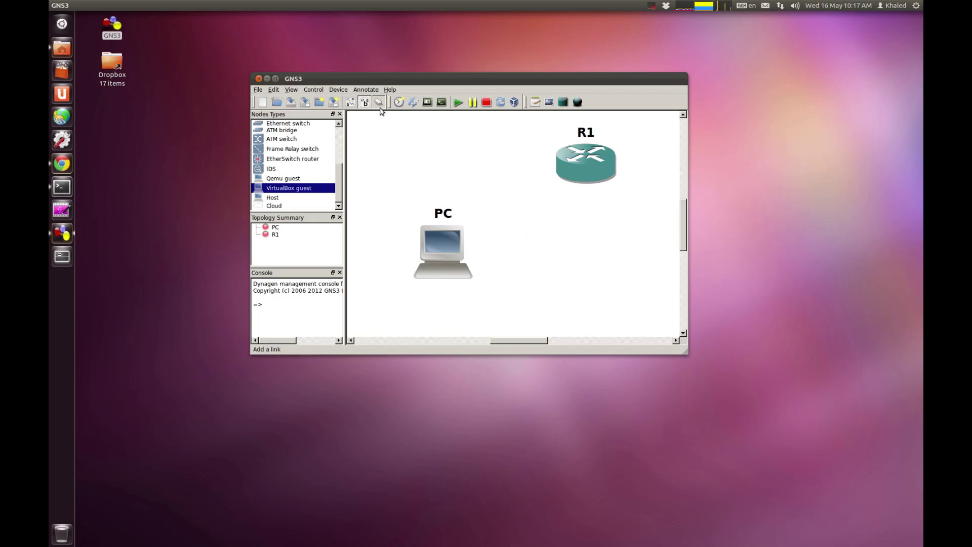
pyautogui.click(582, 165)
pyautogui.click(590, 166)
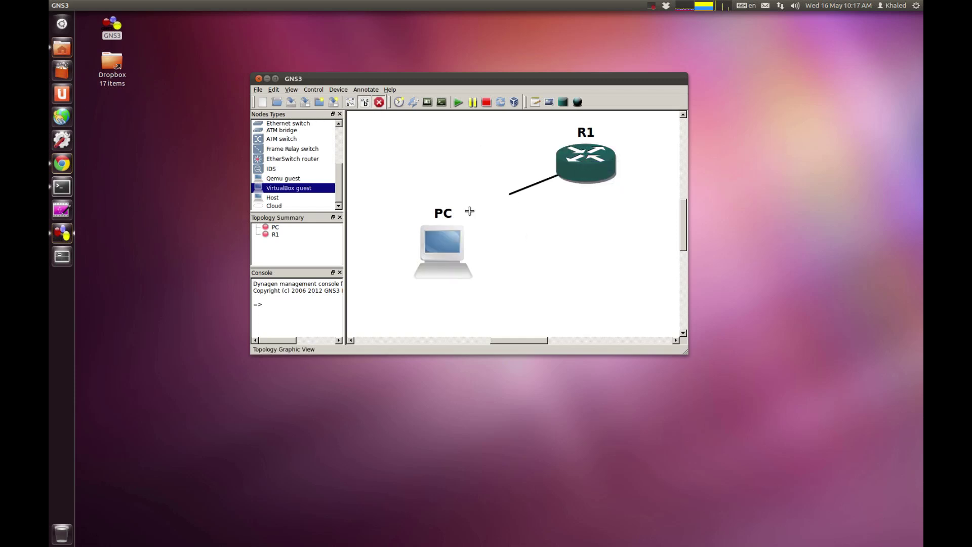
pyautogui.click(448, 263)
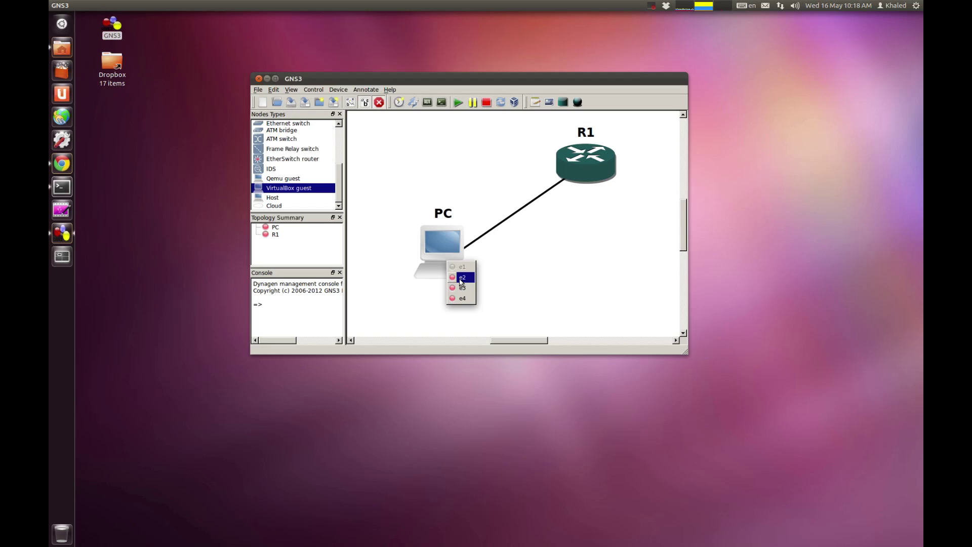
# Step: Finish the link on the PC's e2 interface and leave link-drawing mode
pyautogui.click(461, 277)
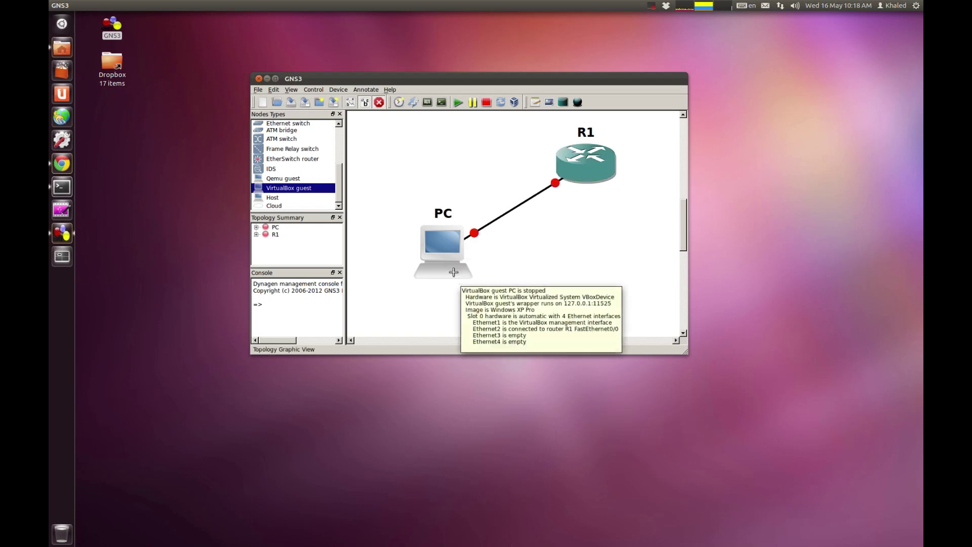
pyautogui.click(378, 103)
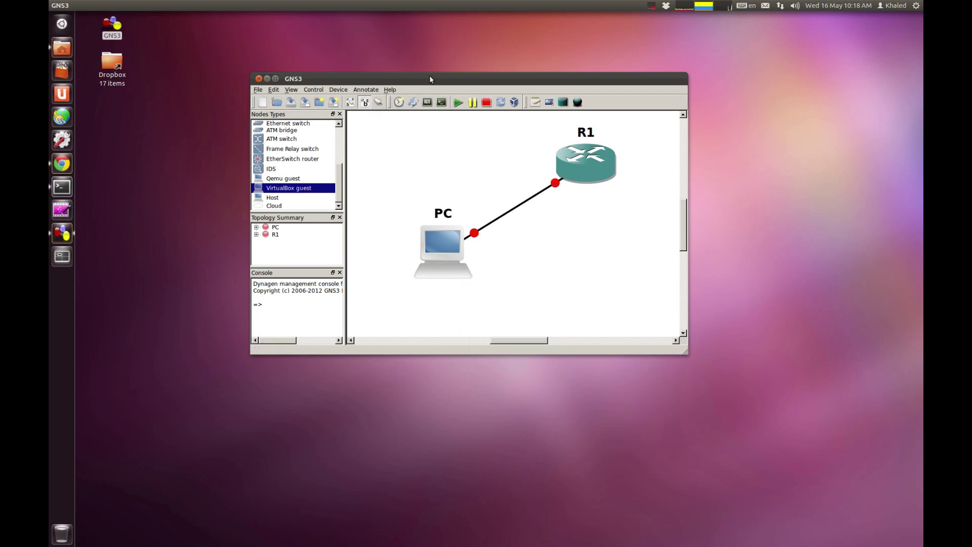
pyautogui.moveTo(430, 75); pyautogui.dragTo(427, 77)
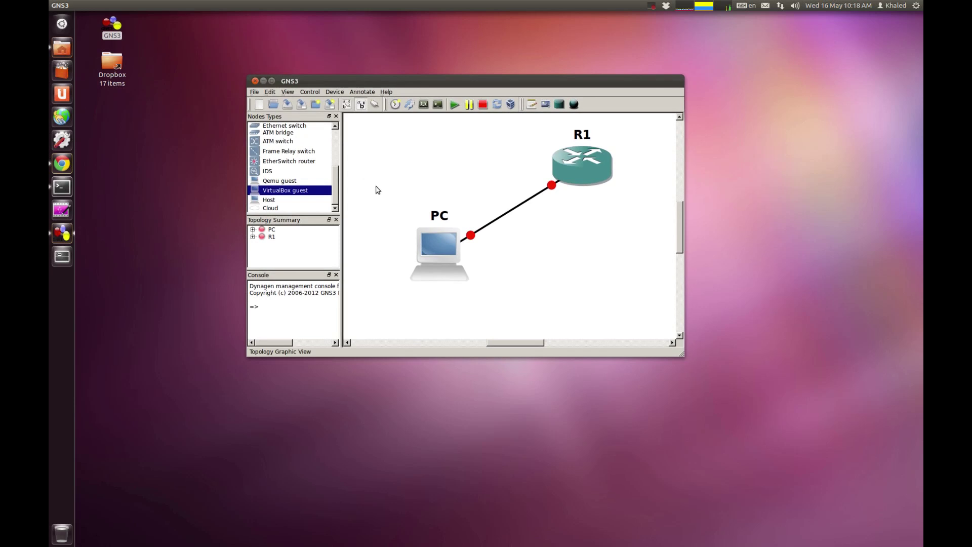
# Step: Start all topology devices and arrange the XP VirtualBox window beside GNS3
pyautogui.click(454, 109)
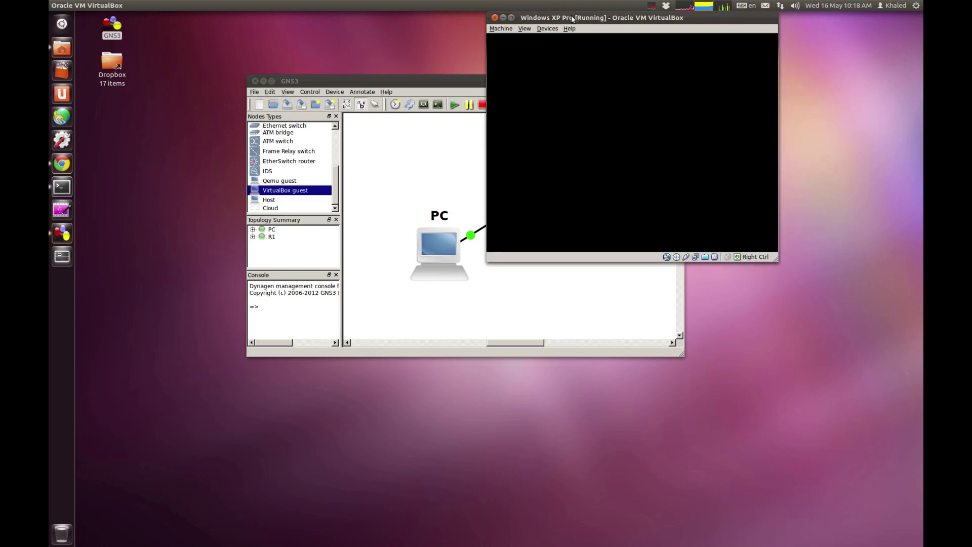
pyautogui.moveTo(573, 19); pyautogui.dragTo(701, 16)
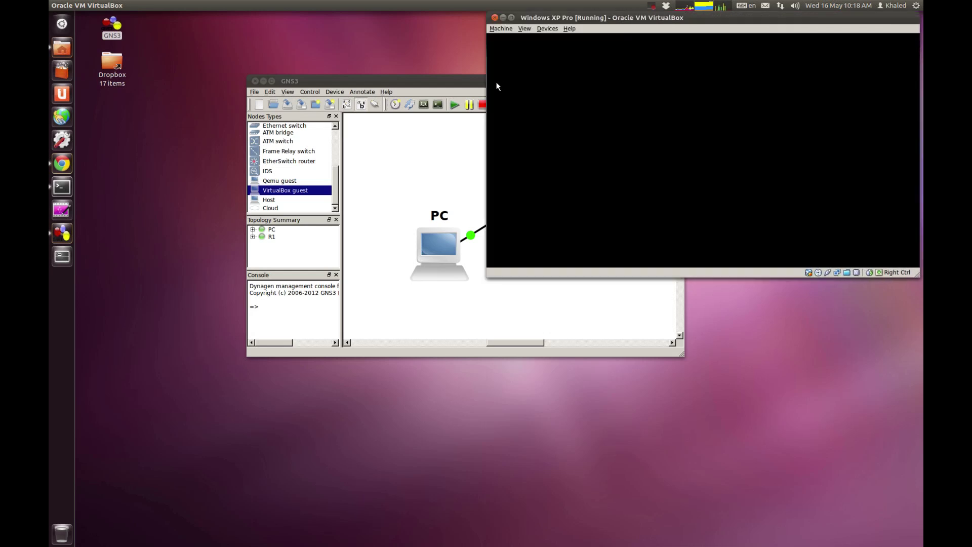
pyautogui.moveTo(450, 82); pyautogui.dragTo(397, 160)
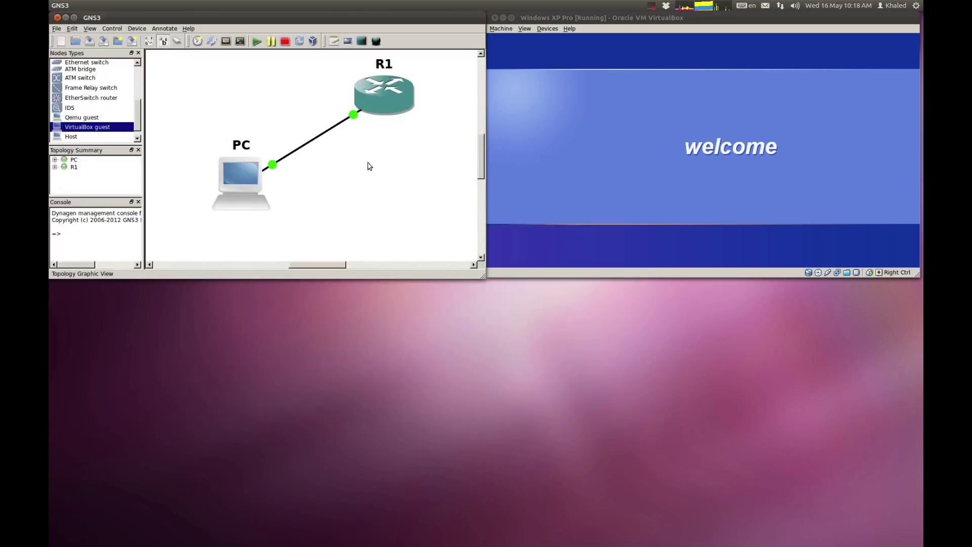
# Step: Open R1's telnet console in Konsole and switch the terminal to the YouTube profile
pyautogui.doubleClick(381, 105)
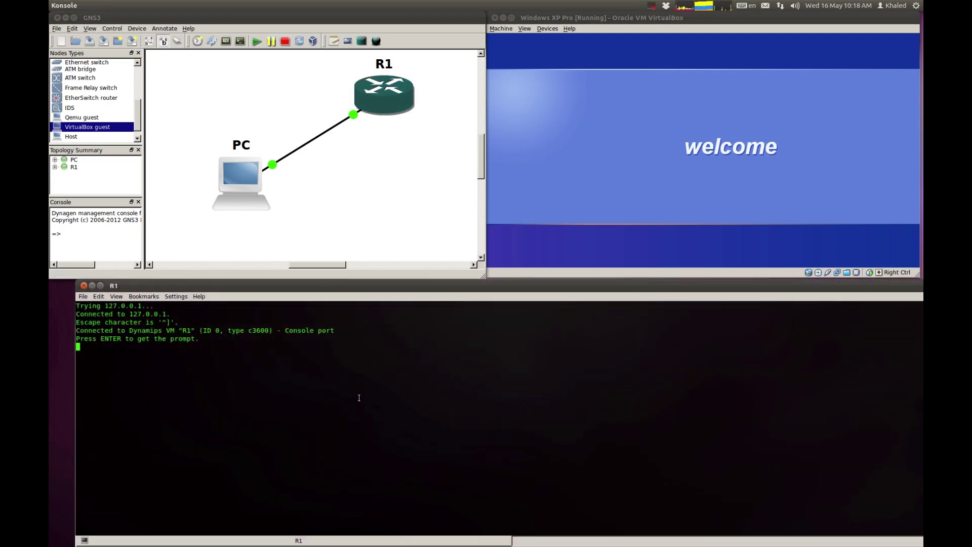
pyautogui.rightClick(242, 355)
pyautogui.moveTo(350, 443)
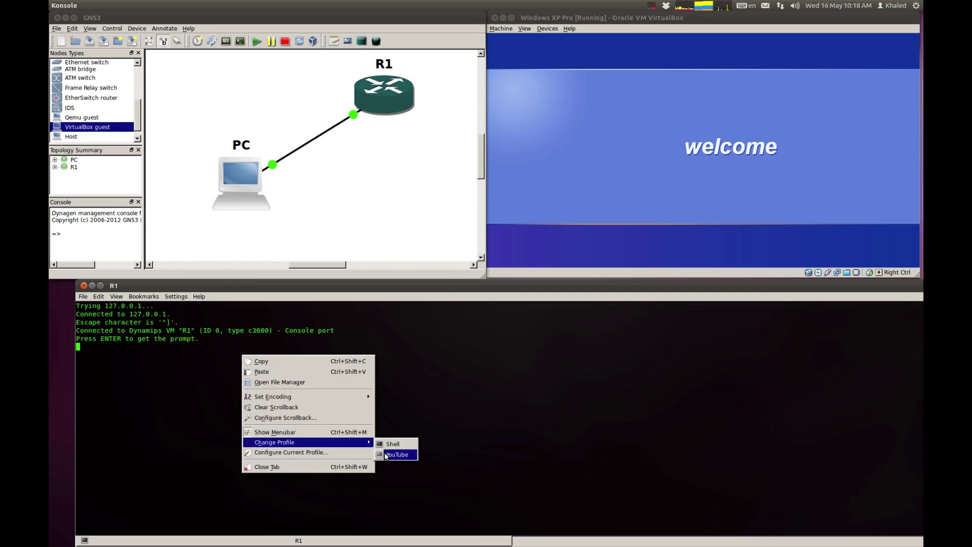
pyautogui.click(386, 454)
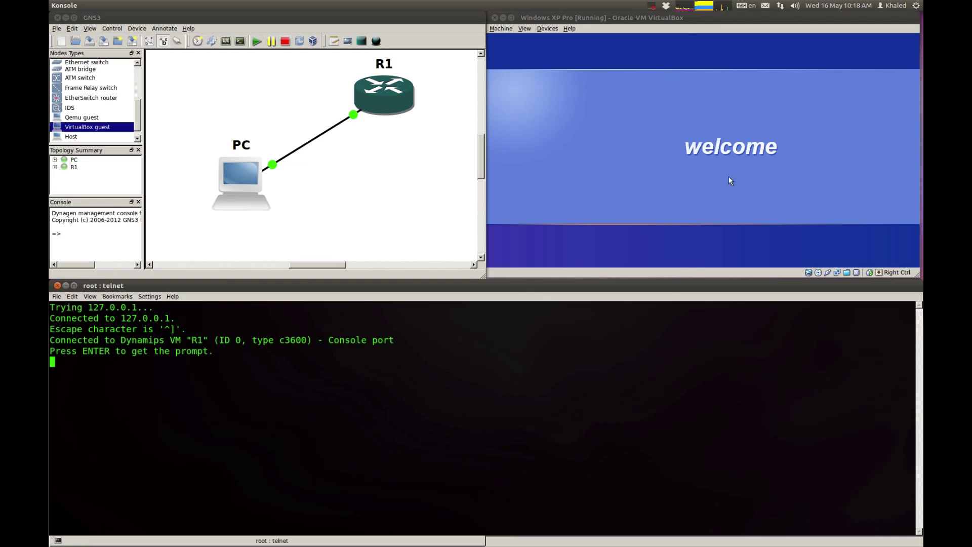
pyautogui.click(608, 17)
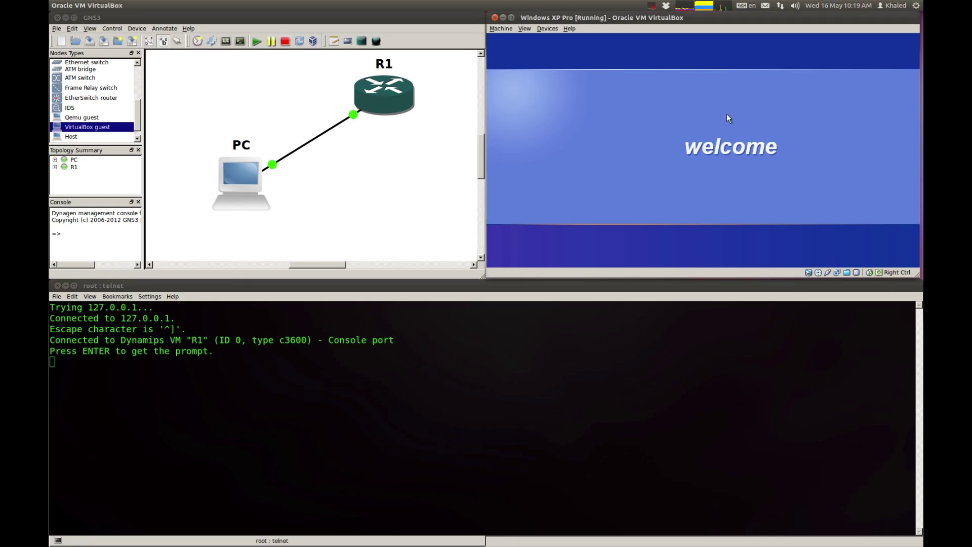
pyautogui.click(397, 208)
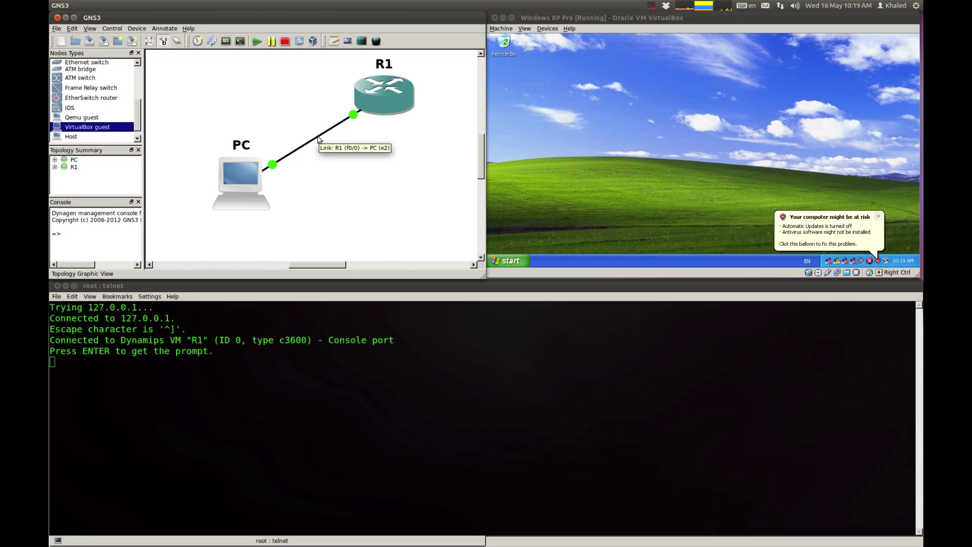
pyautogui.click(693, 184)
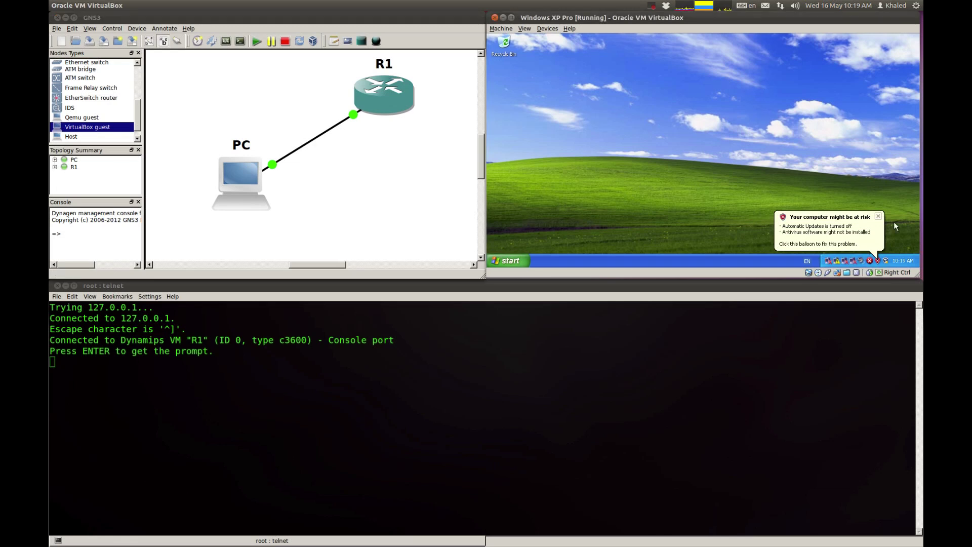
pyautogui.click(879, 216)
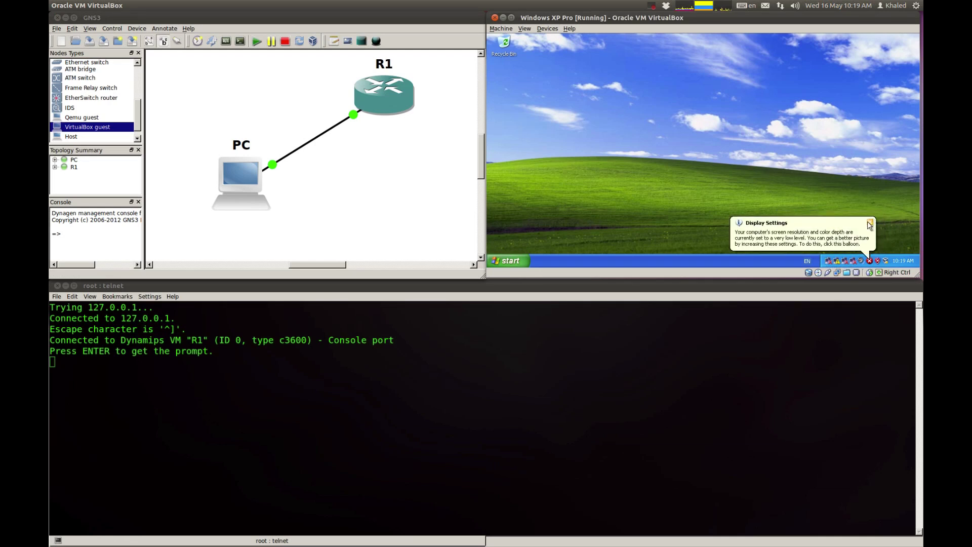
pyautogui.click(870, 222)
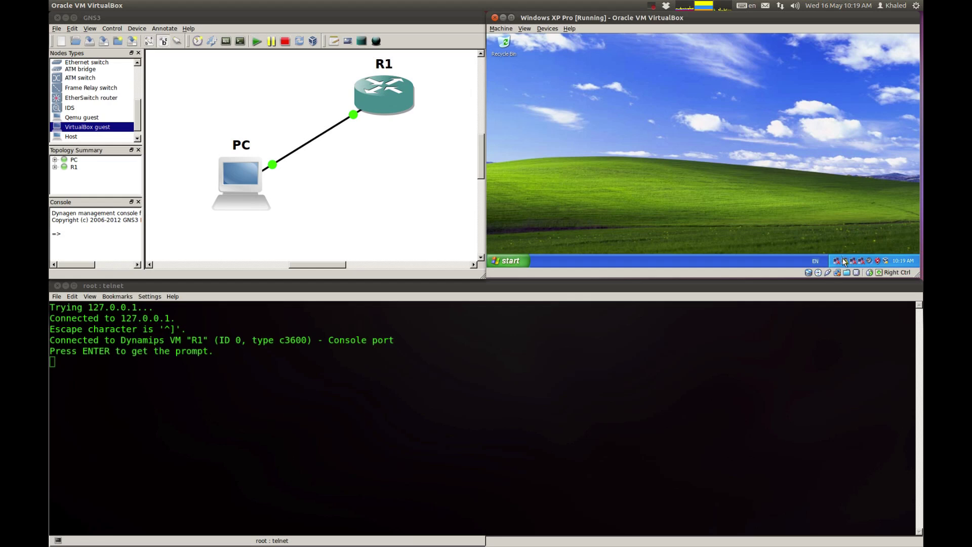
pyautogui.moveTo(848, 264)
pyautogui.click(502, 261)
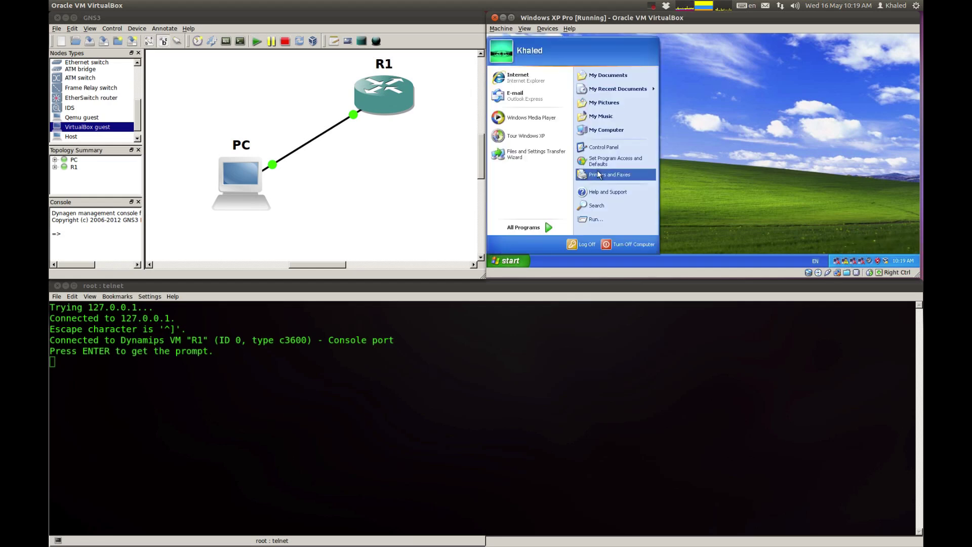
pyautogui.click(603, 131)
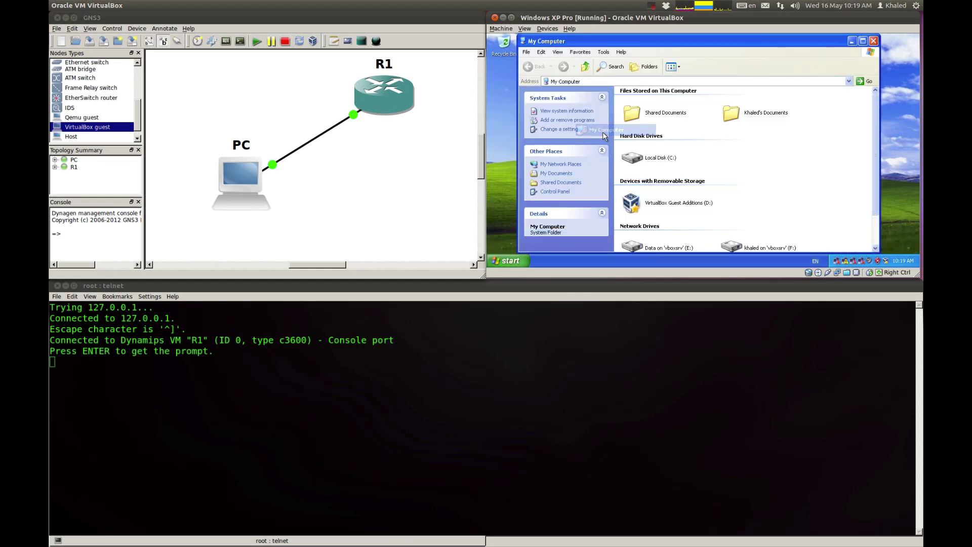
pyautogui.click(566, 166)
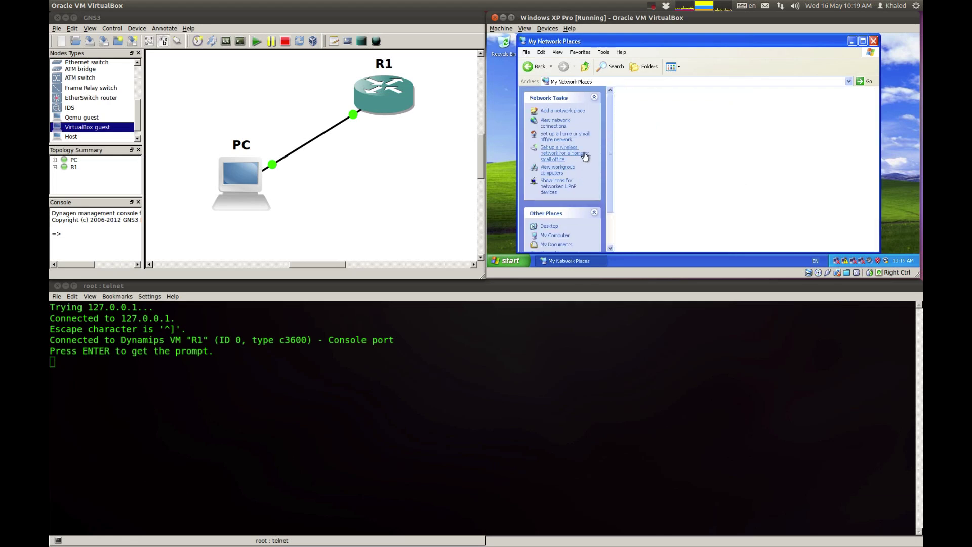
pyautogui.click(557, 123)
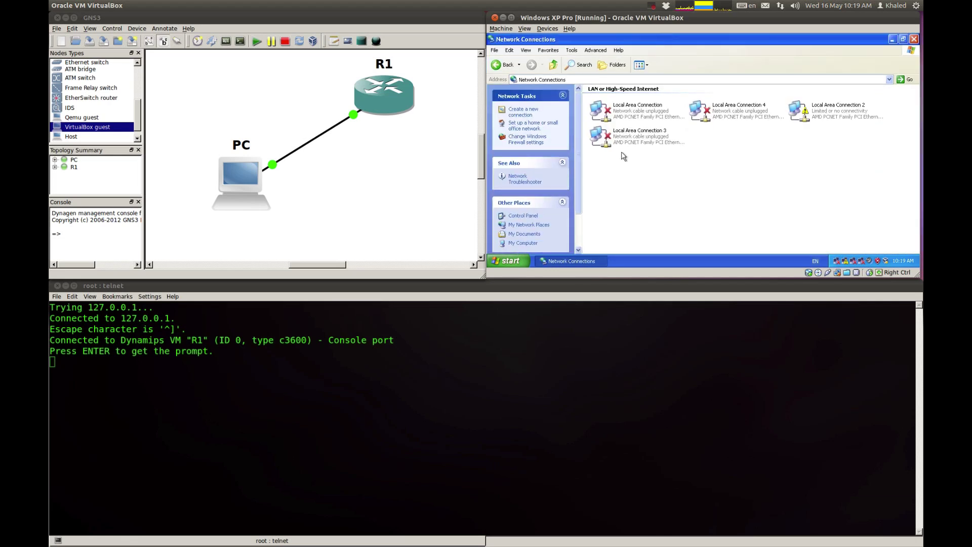
pyautogui.click(375, 163)
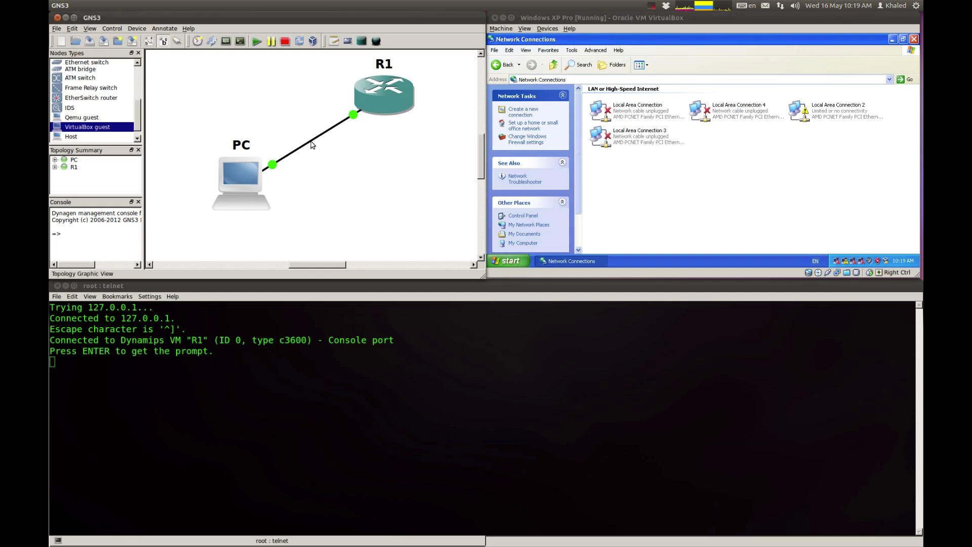
pyautogui.click(740, 199)
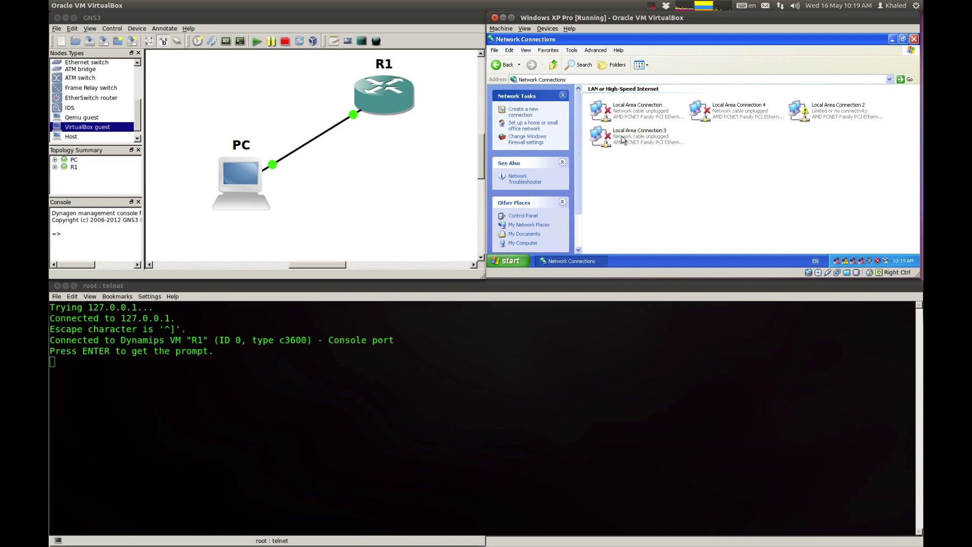
pyautogui.moveTo(750, 207); pyautogui.dragTo(701, 211)
pyautogui.moveTo(743, 185); pyautogui.dragTo(711, 198)
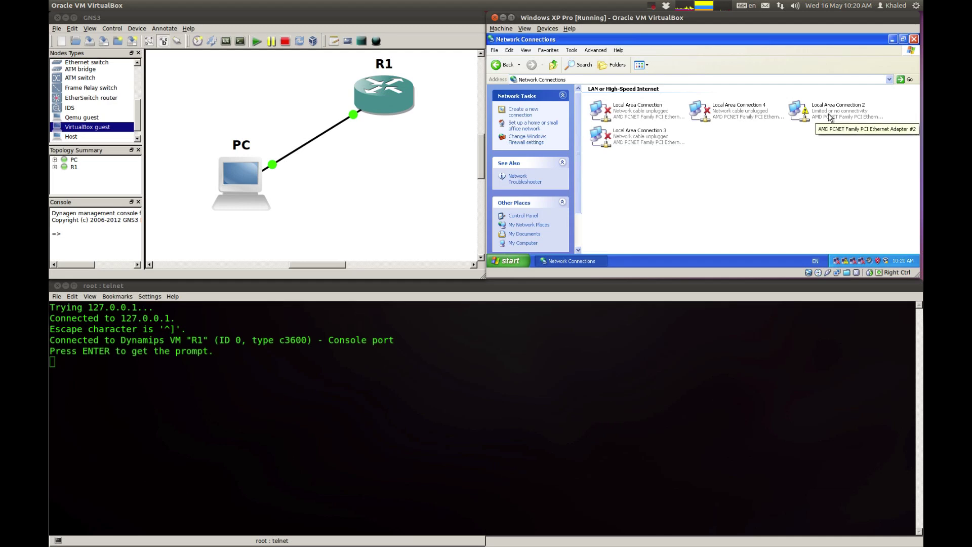
pyautogui.click(384, 164)
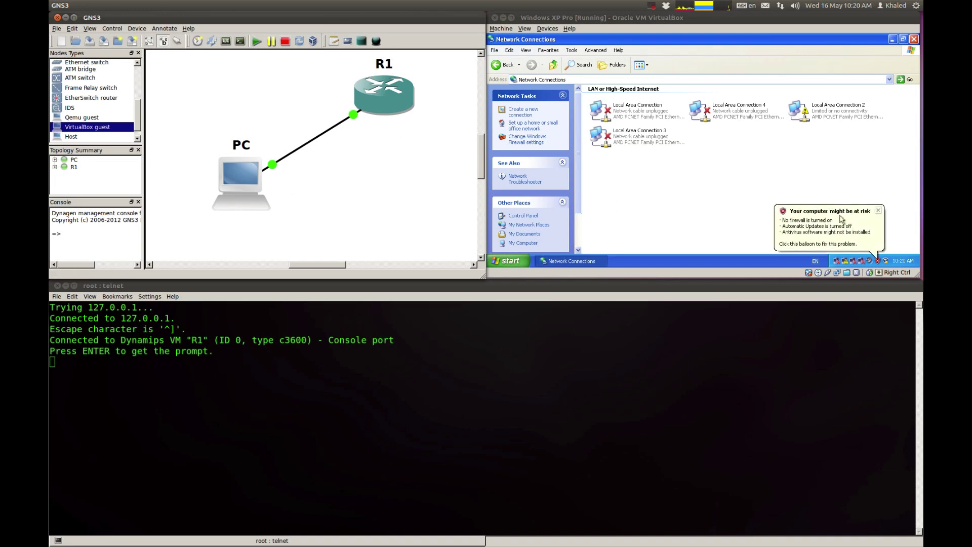
# Step: Dismiss the XP security balloon, then disable and re-enable Local Area Connection 2
pyautogui.click(879, 210)
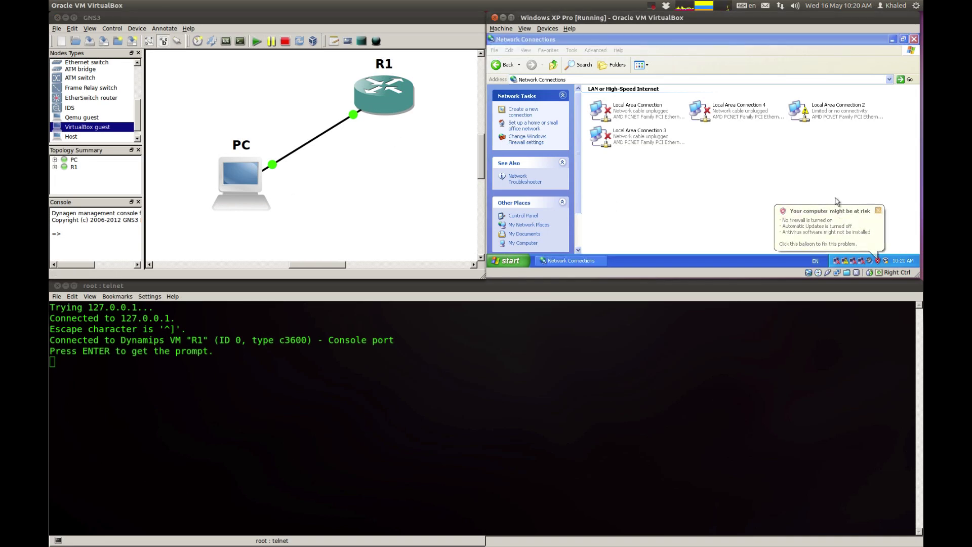
pyautogui.rightClick(814, 113)
pyautogui.click(826, 116)
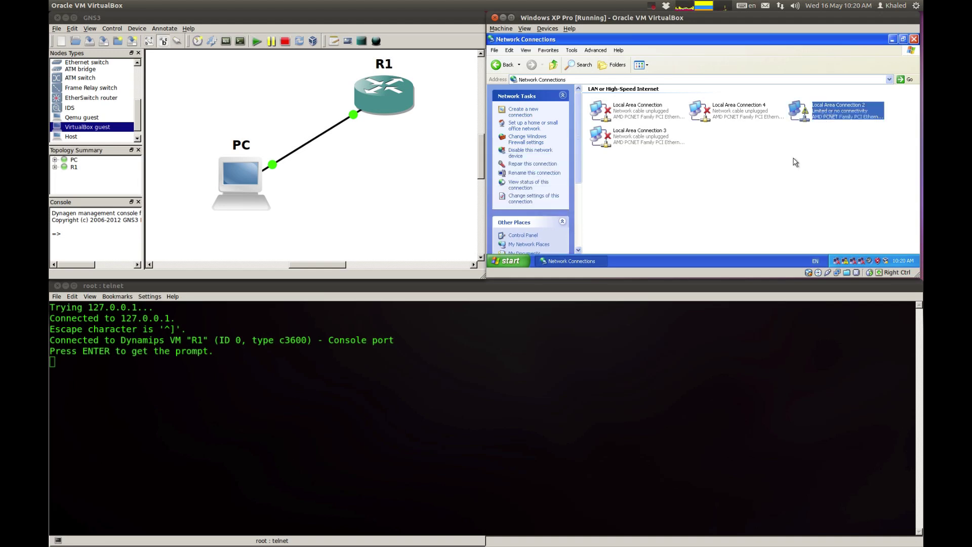
pyautogui.rightClick(816, 115)
pyautogui.click(825, 117)
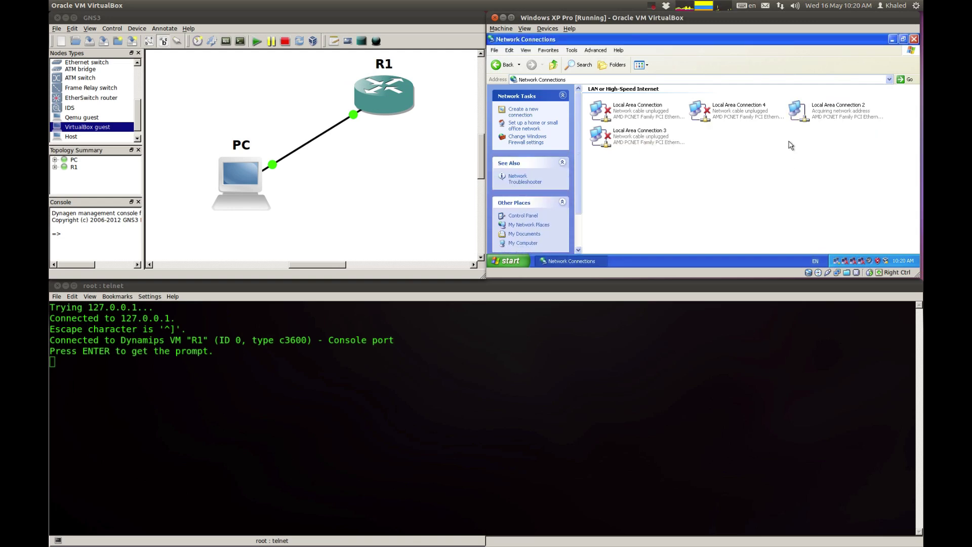
pyautogui.click(333, 233)
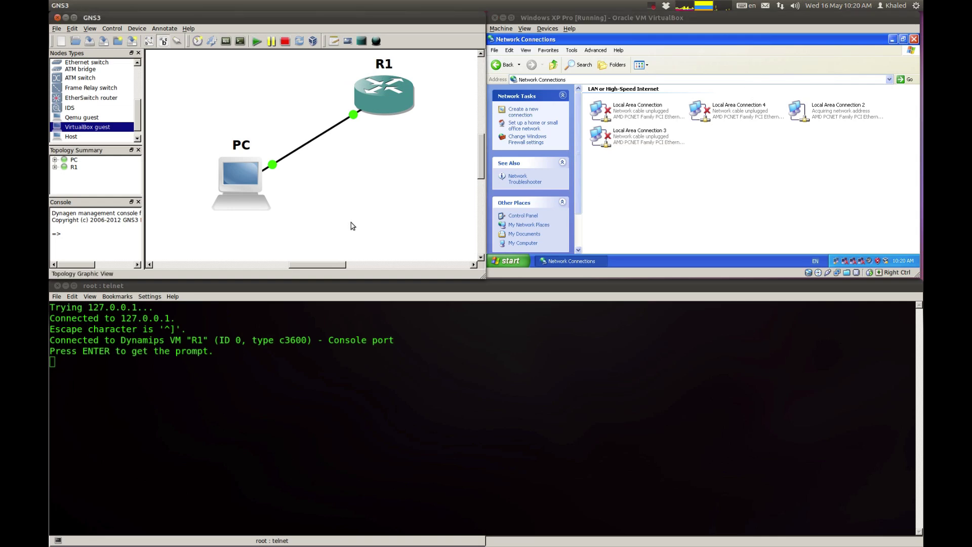
# Step: Add a '1.1.1.0/24' note and position it beside the link
pyautogui.click(334, 44)
pyautogui.click(247, 80)
pyautogui.write('1.1.1.')
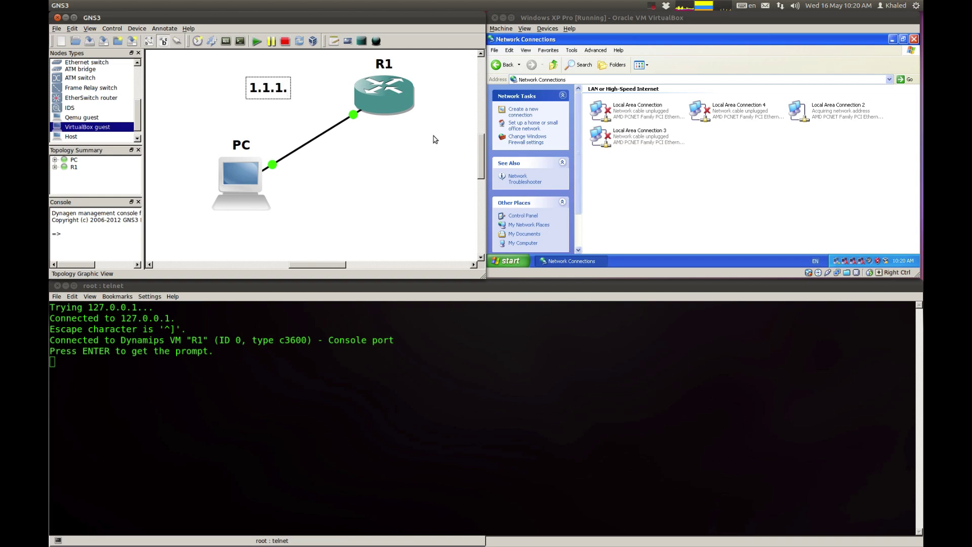
pyautogui.write('0/24')
pyautogui.click(268, 103)
pyautogui.moveTo(275, 92); pyautogui.dragTo(353, 156)
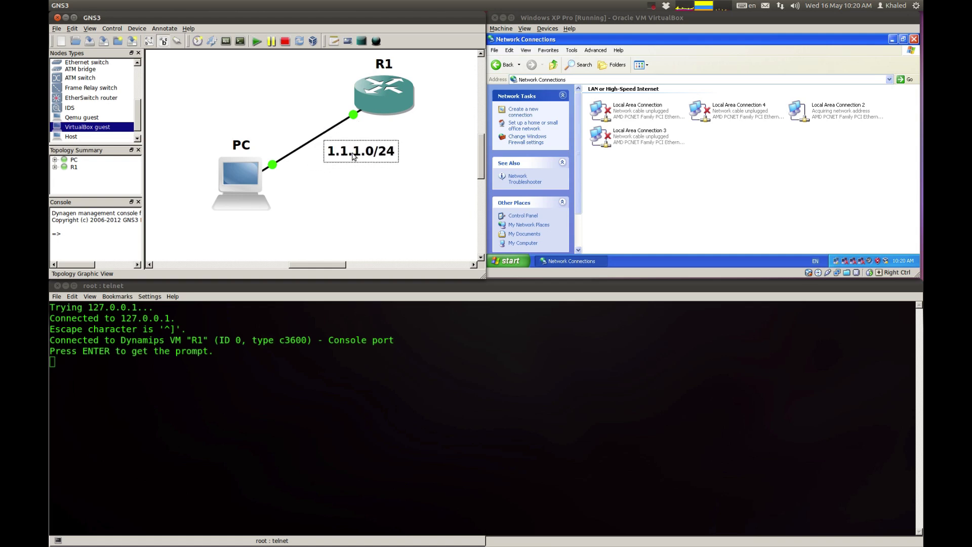
pyautogui.click(359, 194)
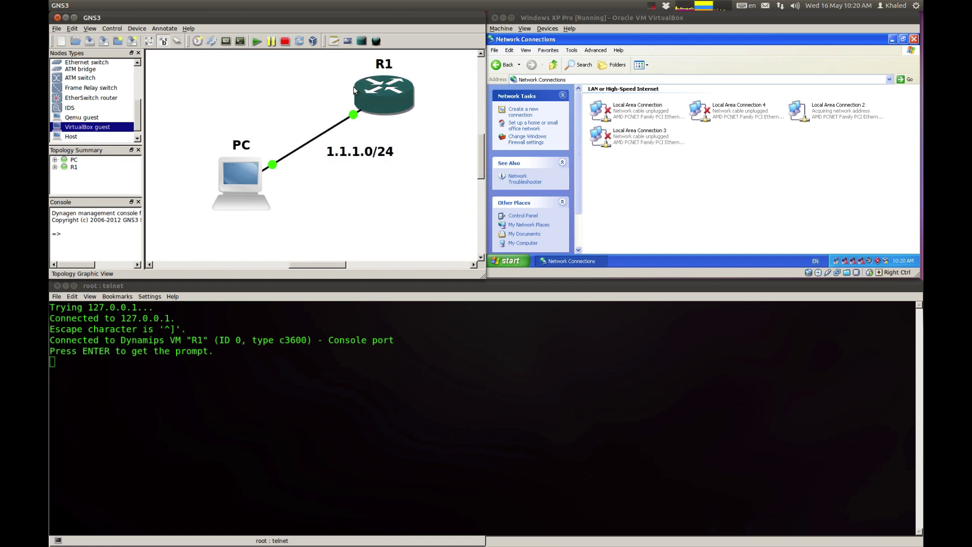
# Step: Add a '.1' note just below R1
pyautogui.click(338, 47)
pyautogui.click(370, 117)
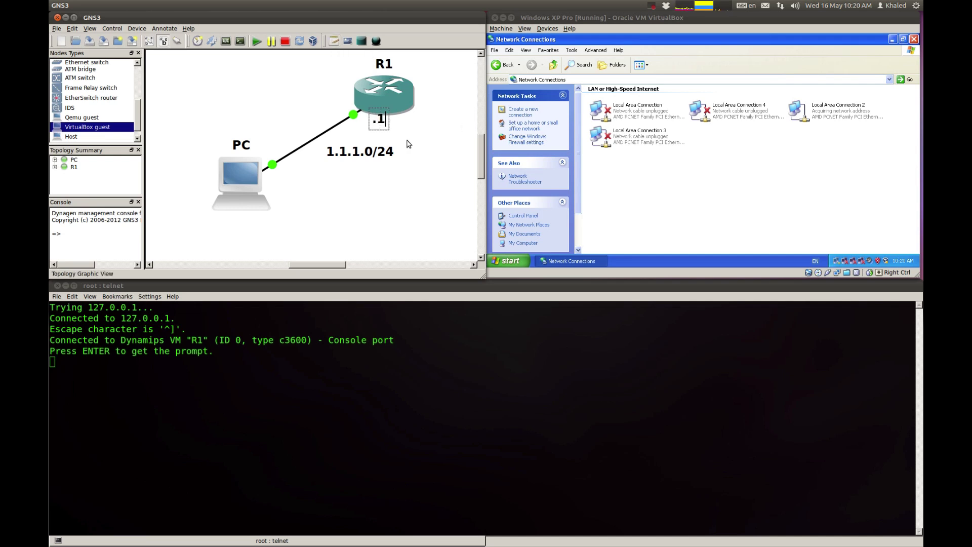
pyautogui.write('1')
pyautogui.click(426, 138)
# Step: Add a 'DHCP Server' note and place it next to R1
pyautogui.click(334, 41)
pyautogui.click(266, 73)
pyautogui.write('DHCP Server')
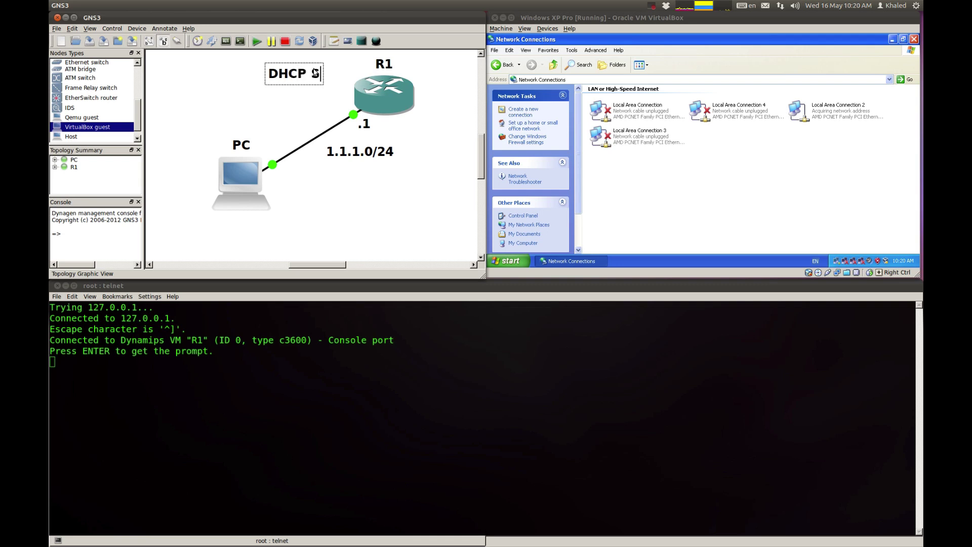
pyautogui.click(304, 122)
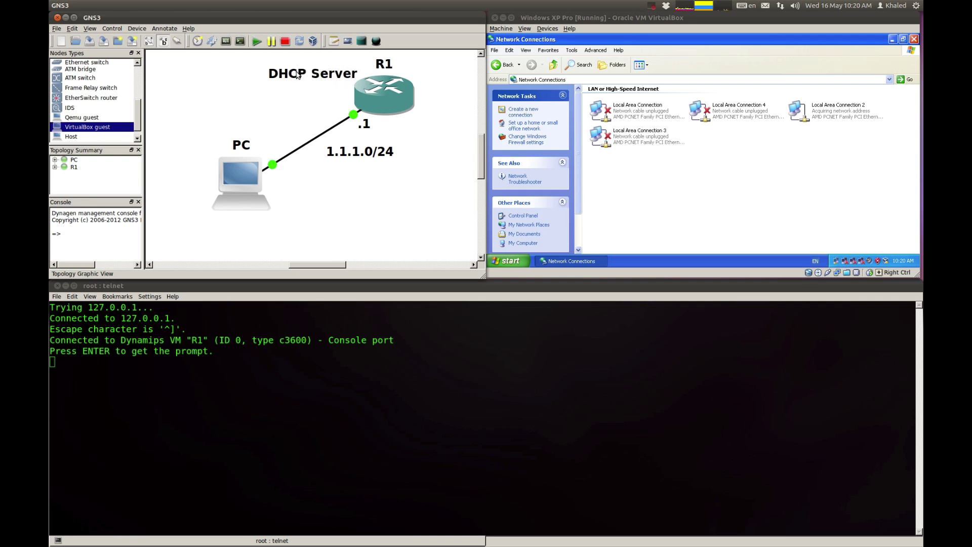
pyautogui.moveTo(298, 75); pyautogui.dragTo(285, 87)
pyautogui.click(269, 127)
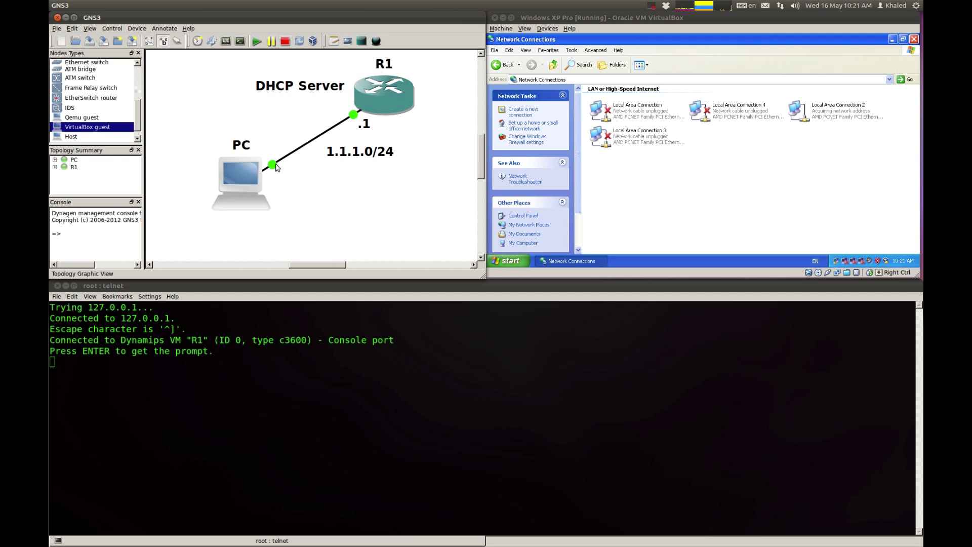
pyautogui.click(270, 379)
pyautogui.click(765, 218)
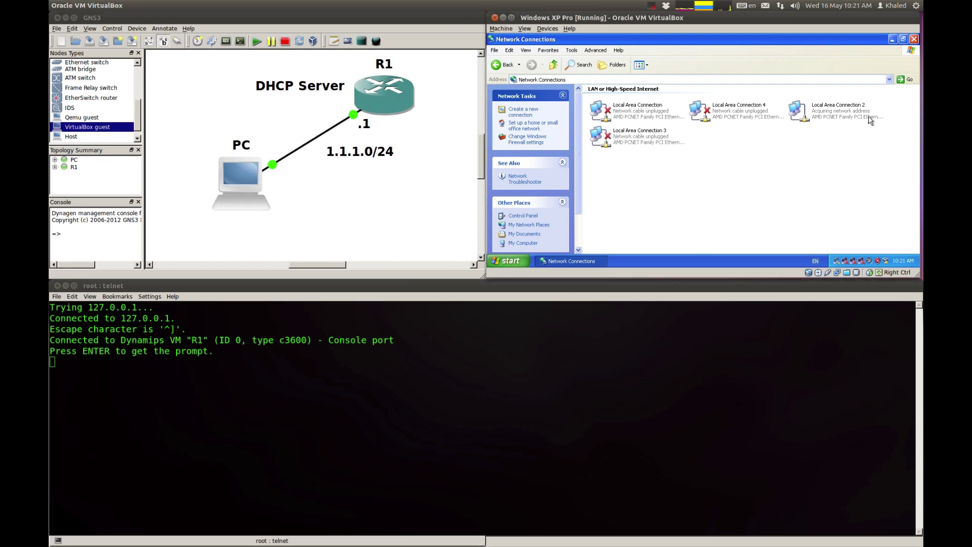
# Step: On R1's console, enter privileged mode and global configuration with en and conf t
pyautogui.click(439, 451)
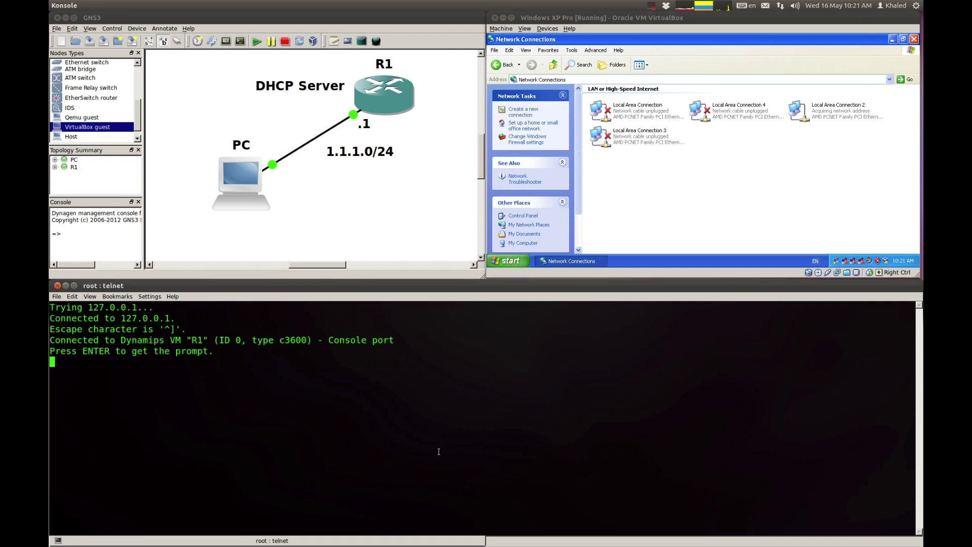
pyautogui.press('Return')
pyautogui.write('en')
pyautogui.press('Return')
pyautogui.write('conf t')
pyautogui.press('Return')
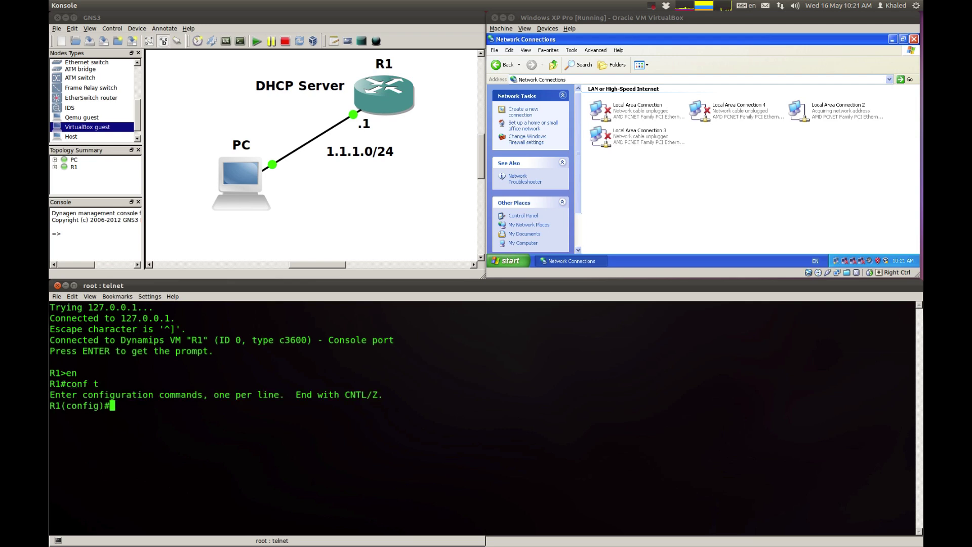
# Step: Create DHCP pool Test serving network 1.1.1.0 /24
pyautogui.write('ip dhcp')
pyautogui.press('Tab')
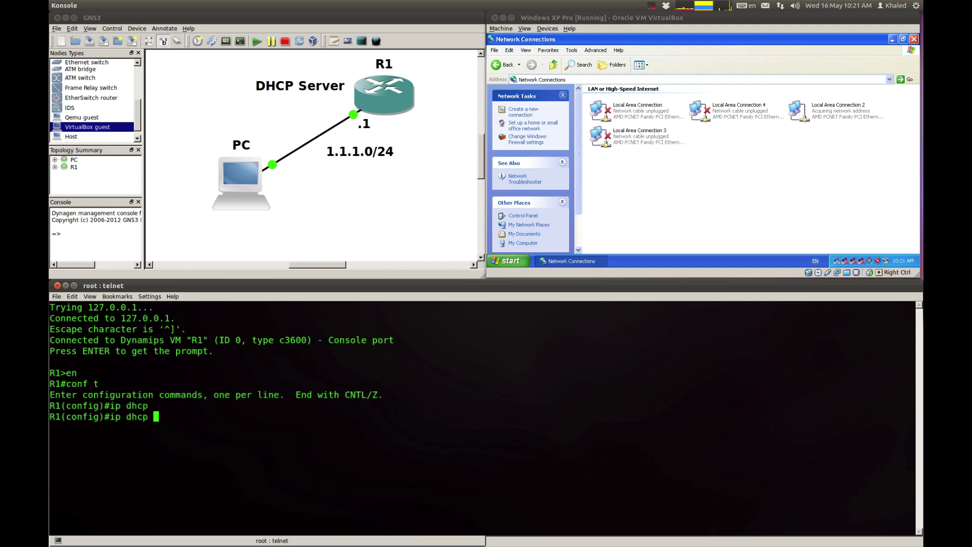
pyautogui.write('poo')
pyautogui.press('Tab')
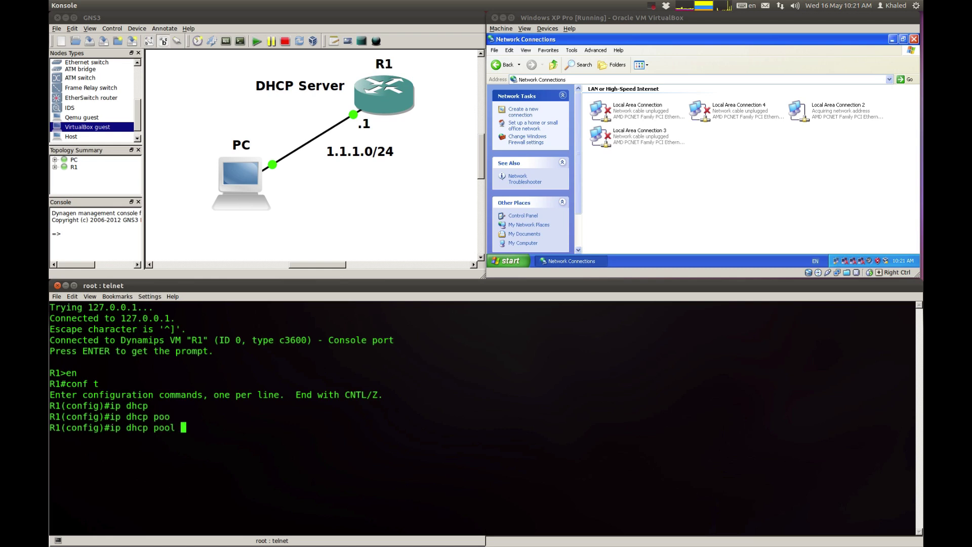
pyautogui.write('Test')
pyautogui.press('Return')
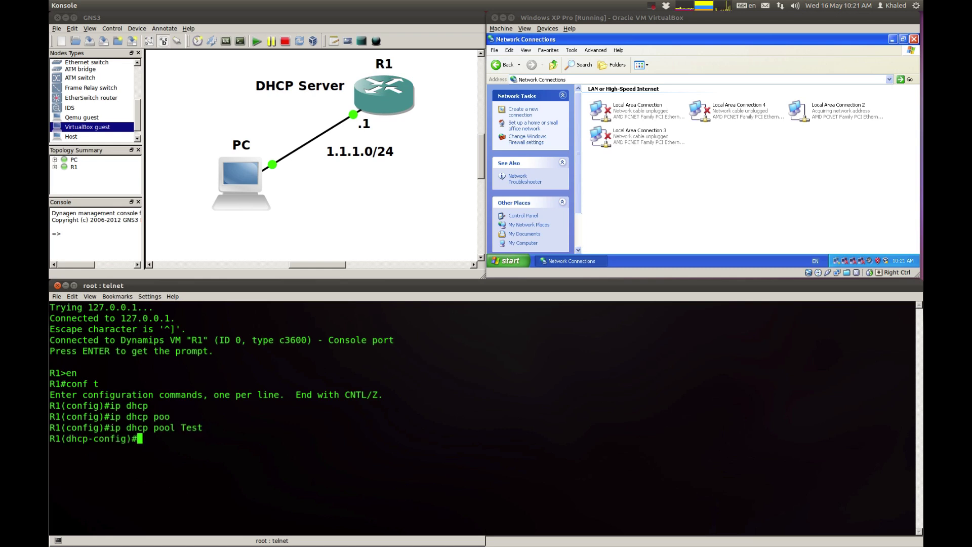
pyautogui.write('netwo')
pyautogui.press('Tab')
pyautogui.write('1.')
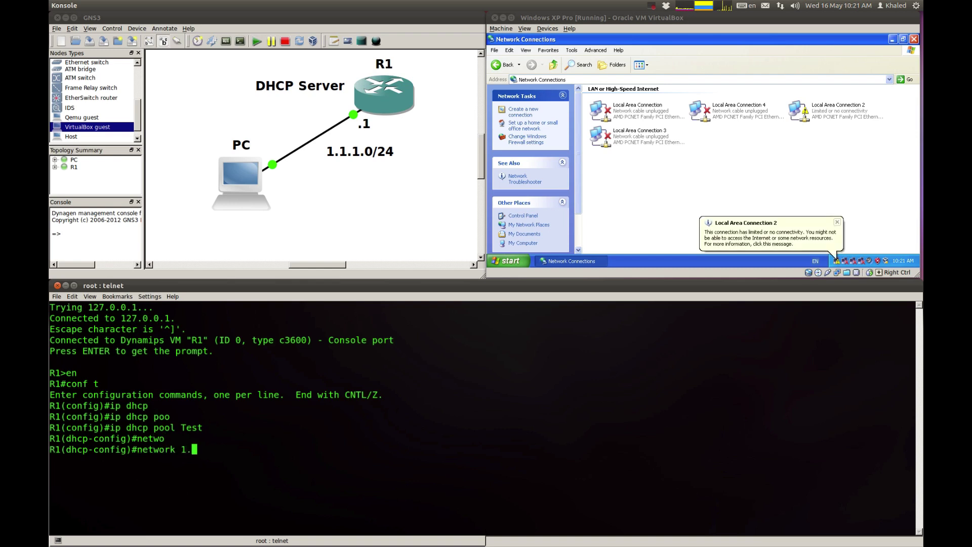
pyautogui.write('1.1.0 /2424')
pyautogui.press('Return')
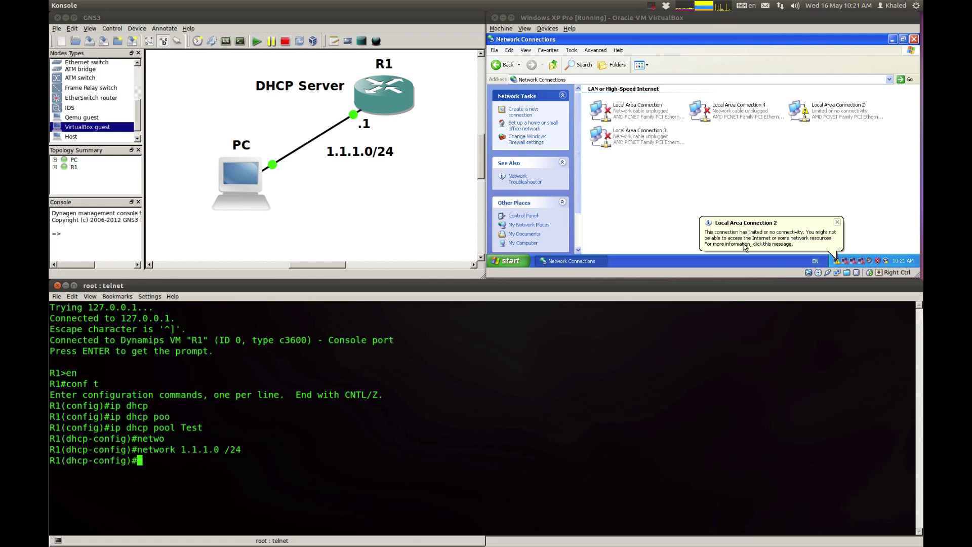
# Step: Set the pool's default router to 1.1.1.1 and type exit
pyautogui.click(837, 222)
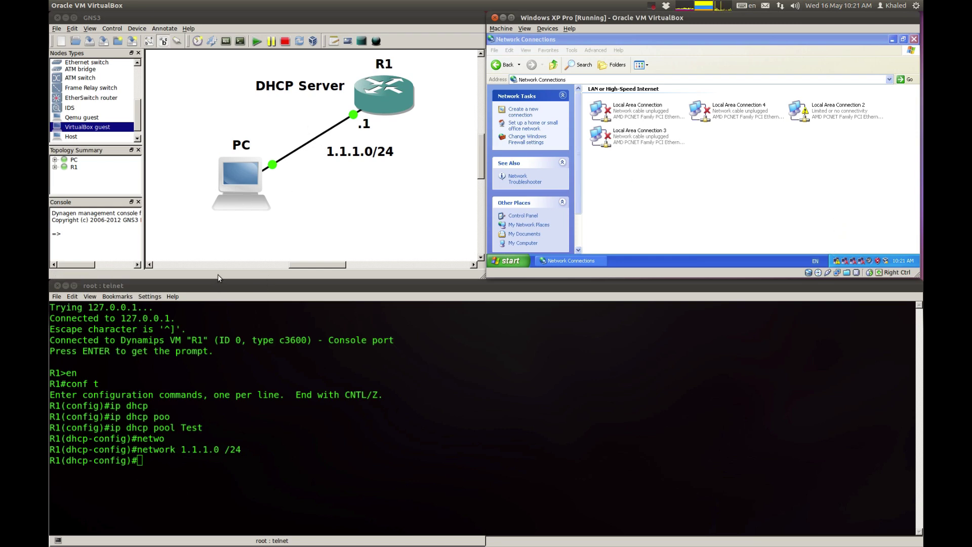
pyautogui.click(242, 464)
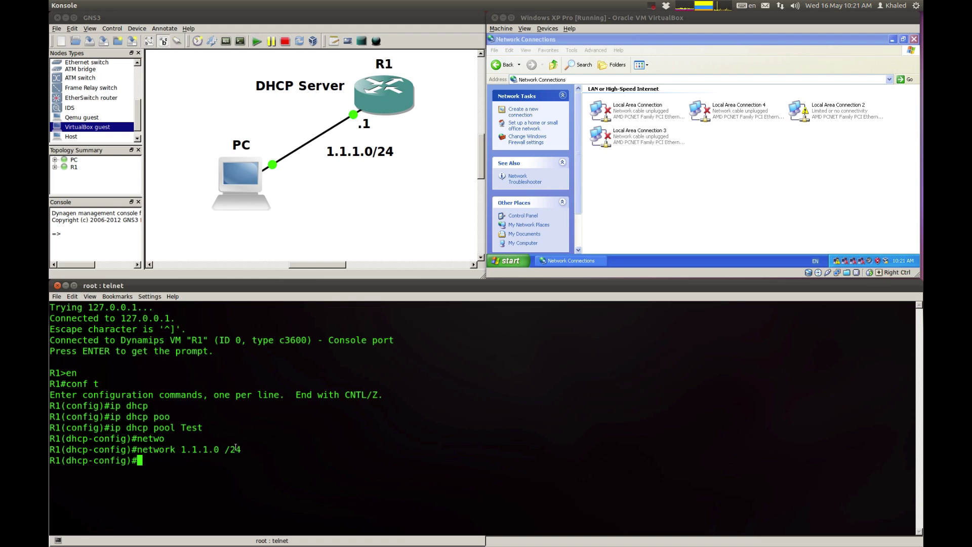
pyautogui.write('def')
pyautogui.press('Tab')
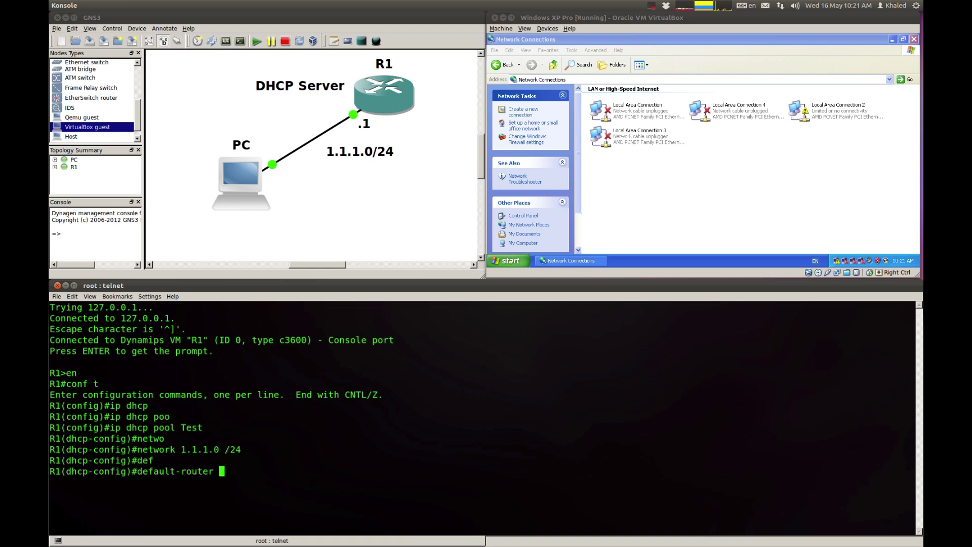
pyautogui.write('1.1.1.1')
pyautogui.press('Return')
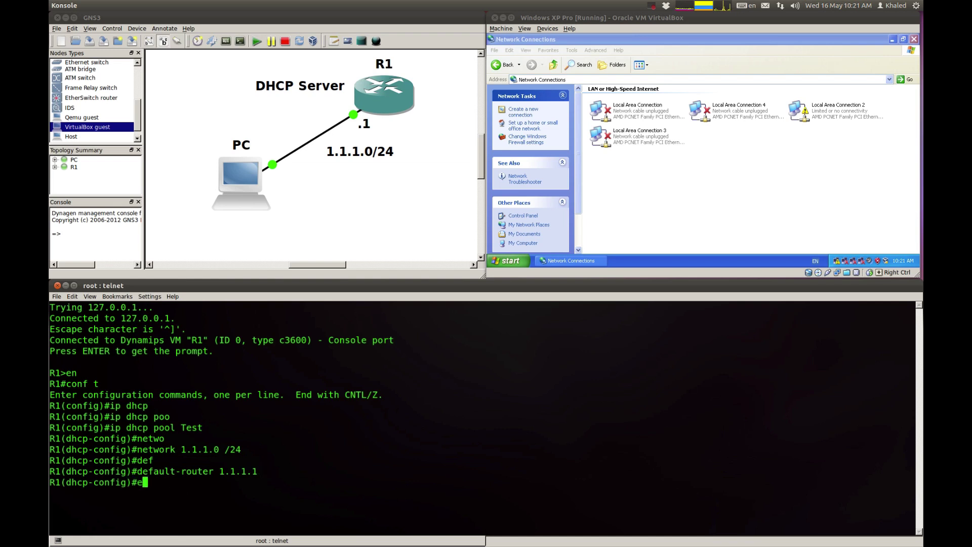
pyautogui.write('exit')
# Step: Leave the DHCP pool and enter configuration of interface FastEthernet 0/0
pyautogui.press('Return')
pyautogui.write('int')
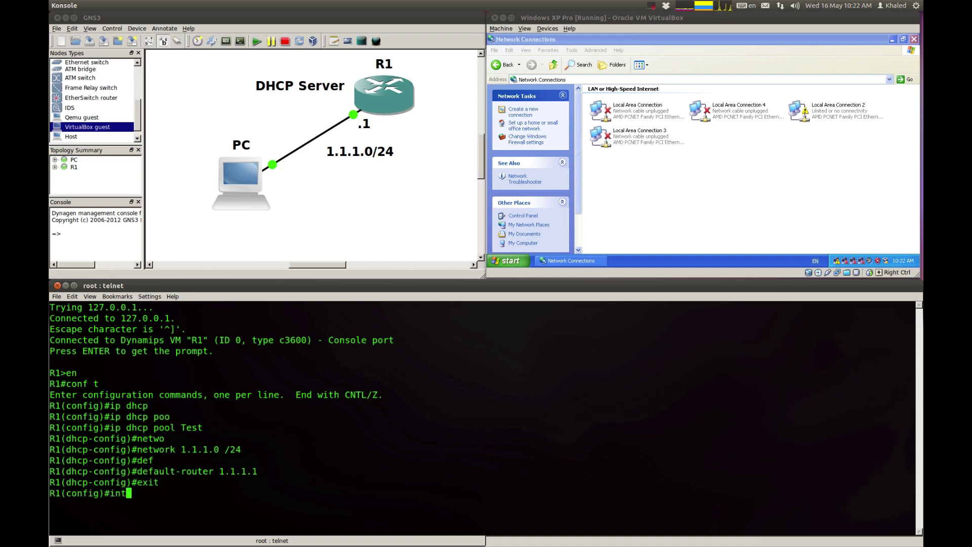
pyautogui.press('Tab')
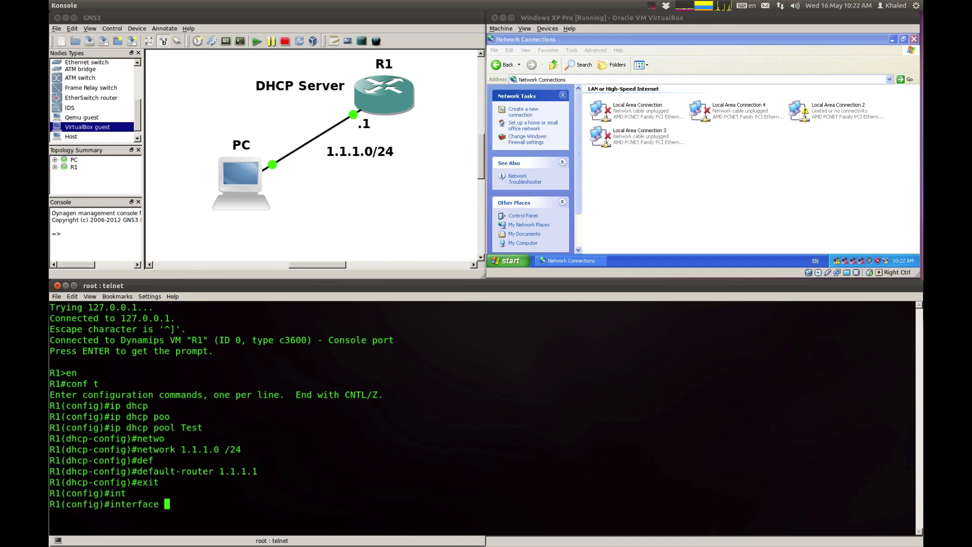
pyautogui.write('fa')
pyautogui.press('Tab')
pyautogui.write('0/')
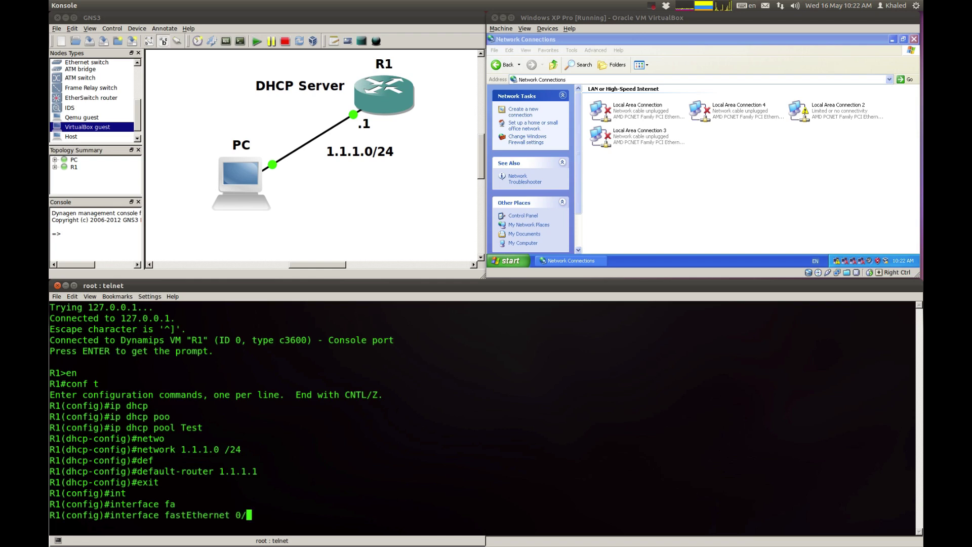
pyautogui.write('0')
pyautogui.press('Return')
# Step: Assign 1.1.1.1 255.255.255.0 to FastEthernet 0/0 and bring it up with no shutdown
pyautogui.write('ip add')
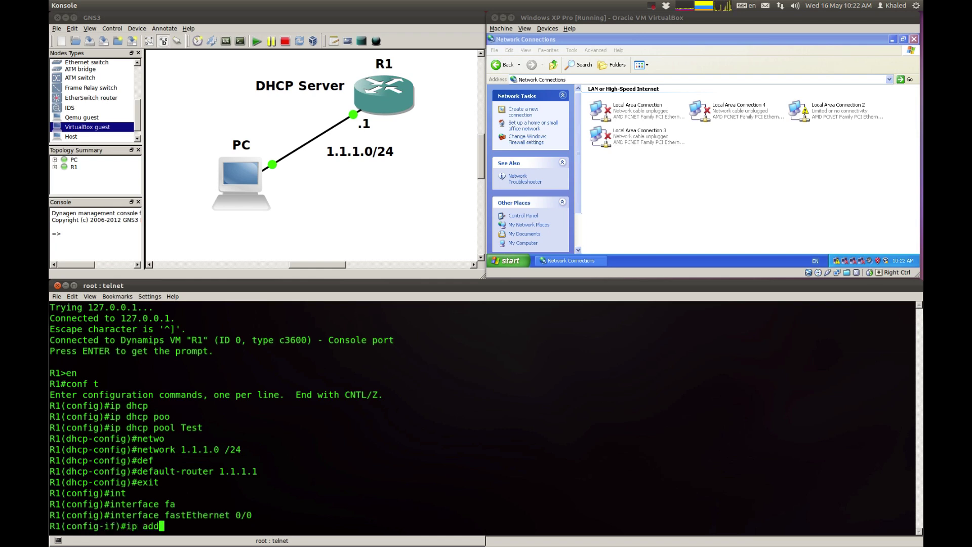
pyautogui.press('Tab')
pyautogui.write('1.1.')
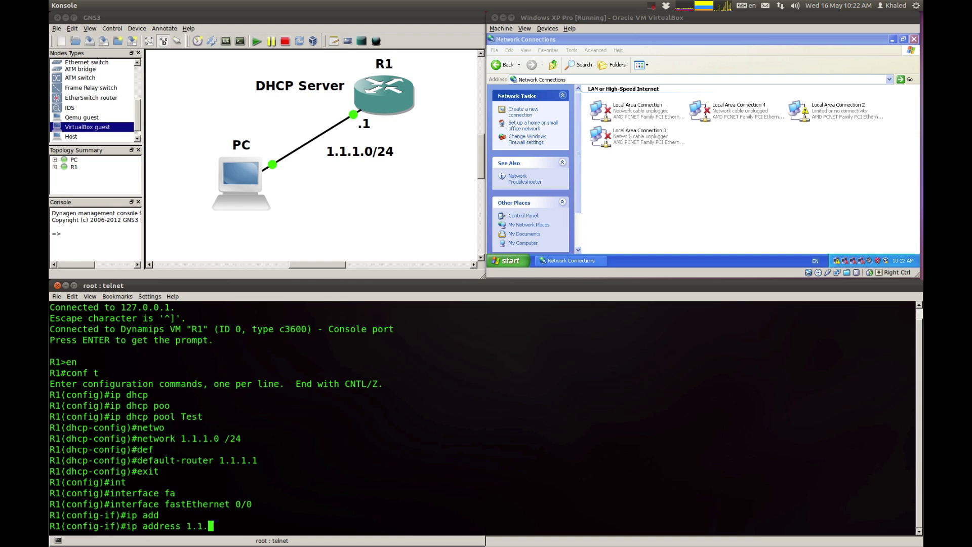
pyautogui.write('1.1 255.255.255.0')
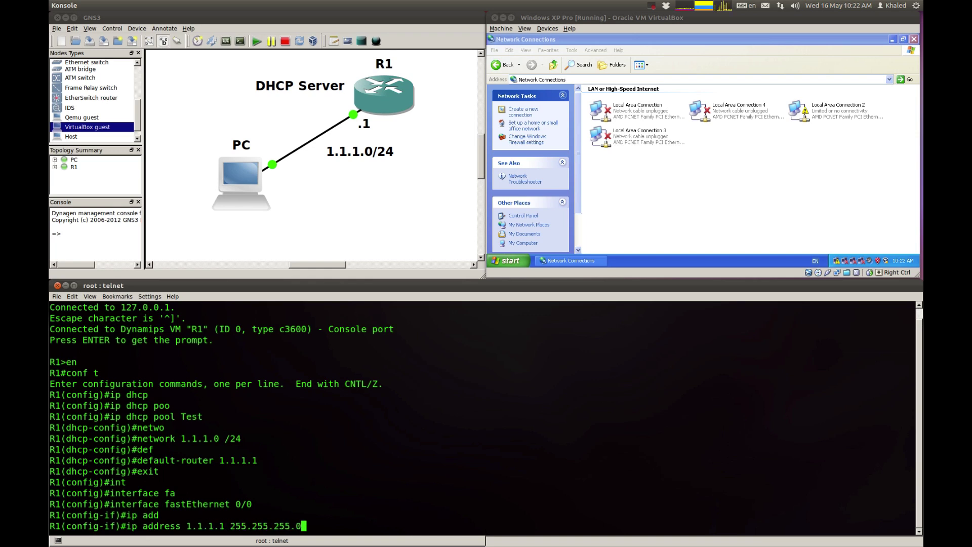
pyautogui.press('Return')
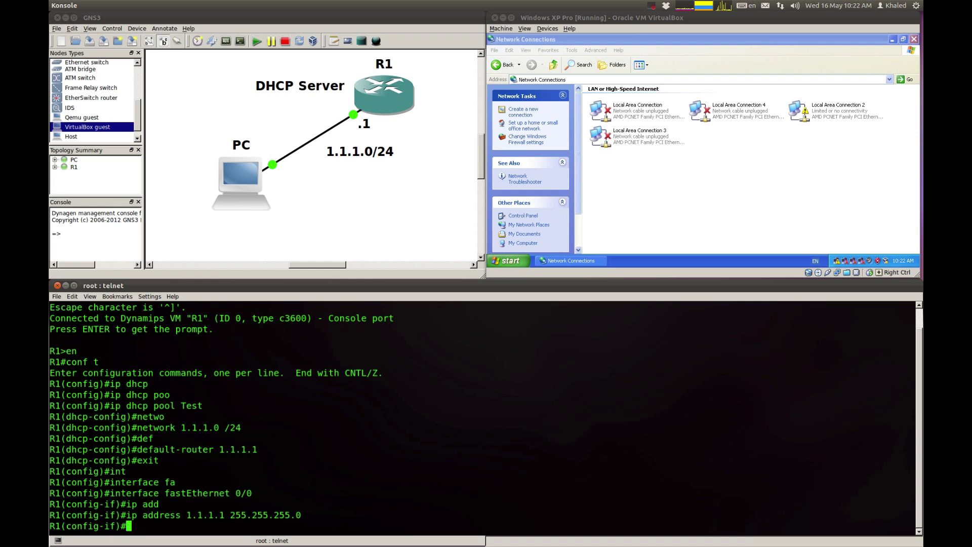
pyautogui.write('no sh')
pyautogui.press('Tab')
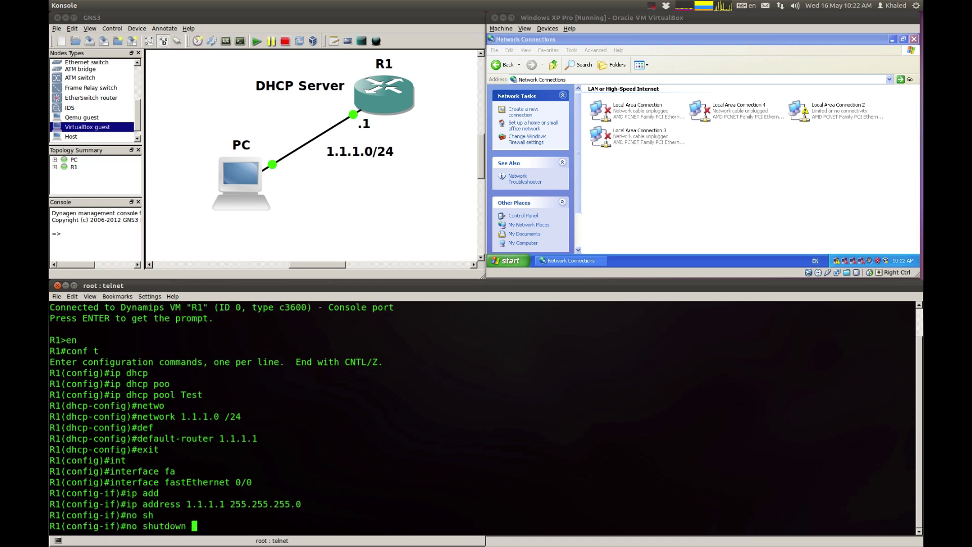
pyautogui.press('Return')
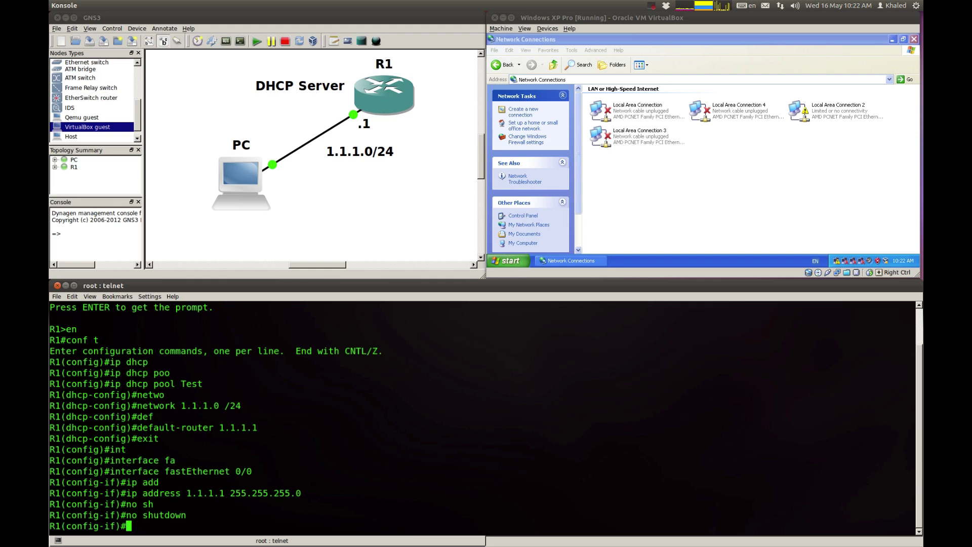
pyautogui.press('Return')
pyautogui.press('Return')
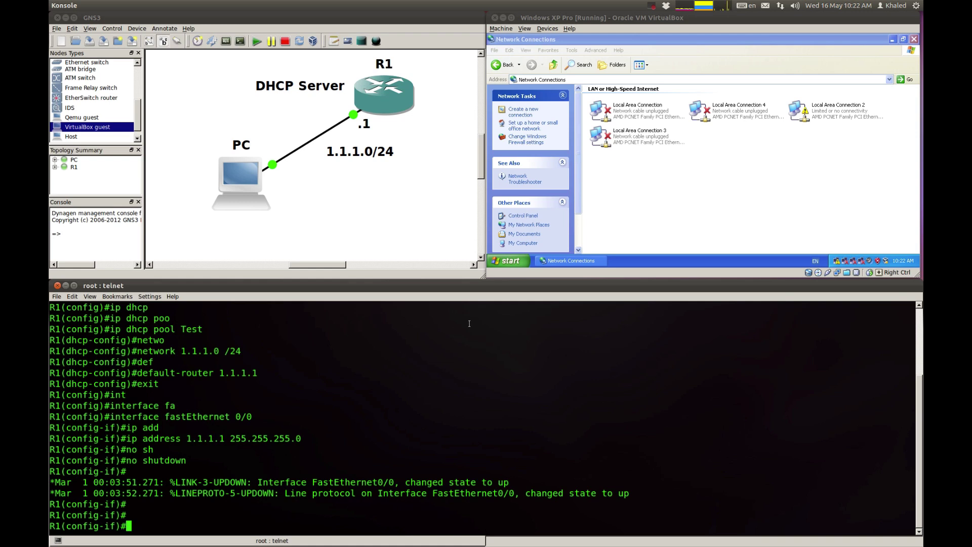
# Step: Disable and re-enable Local Area Connection 2 so it requests a DHCP address
pyautogui.click(756, 161)
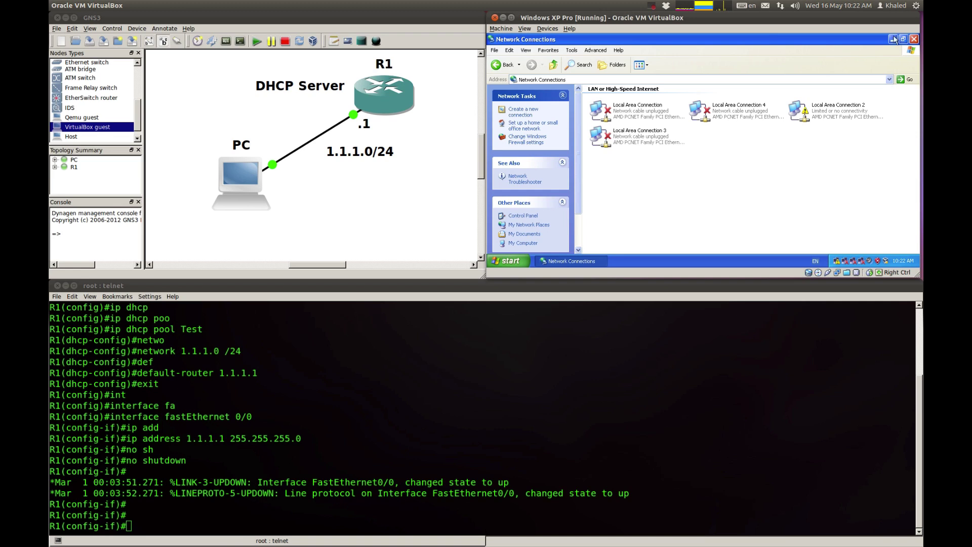
pyautogui.rightClick(808, 116)
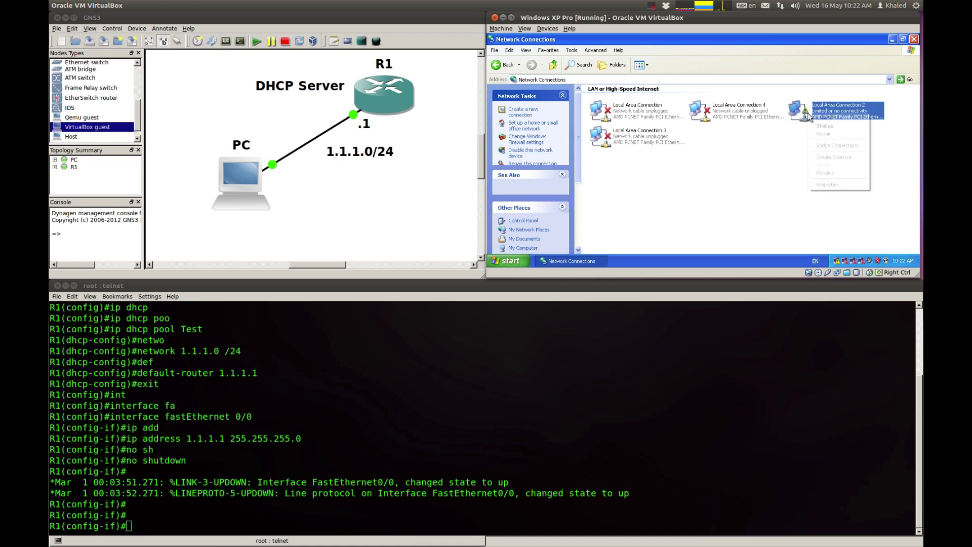
pyautogui.click(774, 147)
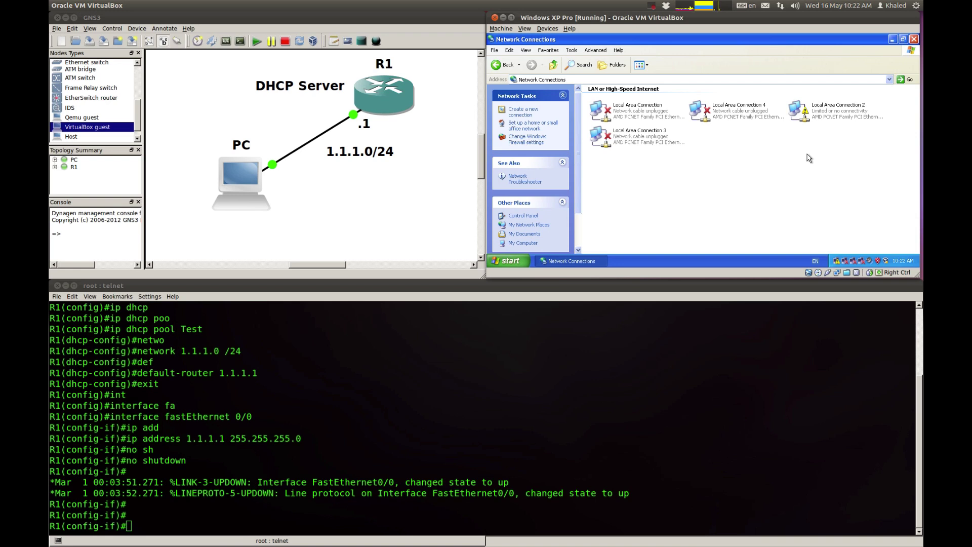
pyautogui.rightClick(814, 117)
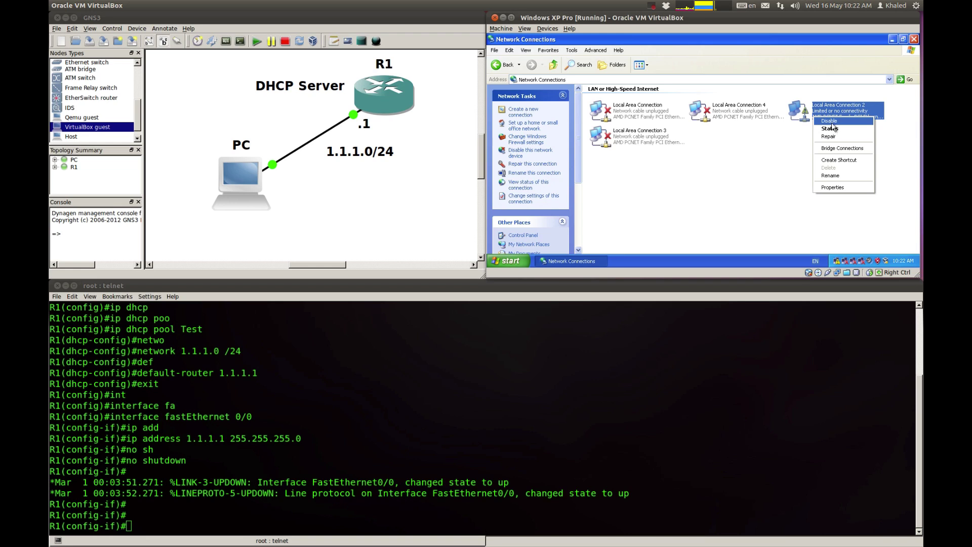
pyautogui.click(831, 121)
pyautogui.rightClick(816, 121)
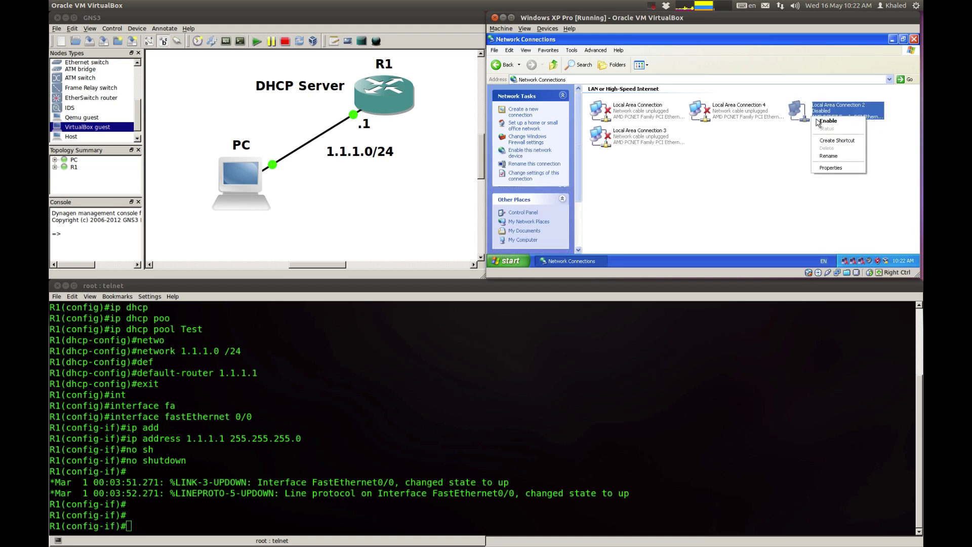
pyautogui.click(827, 121)
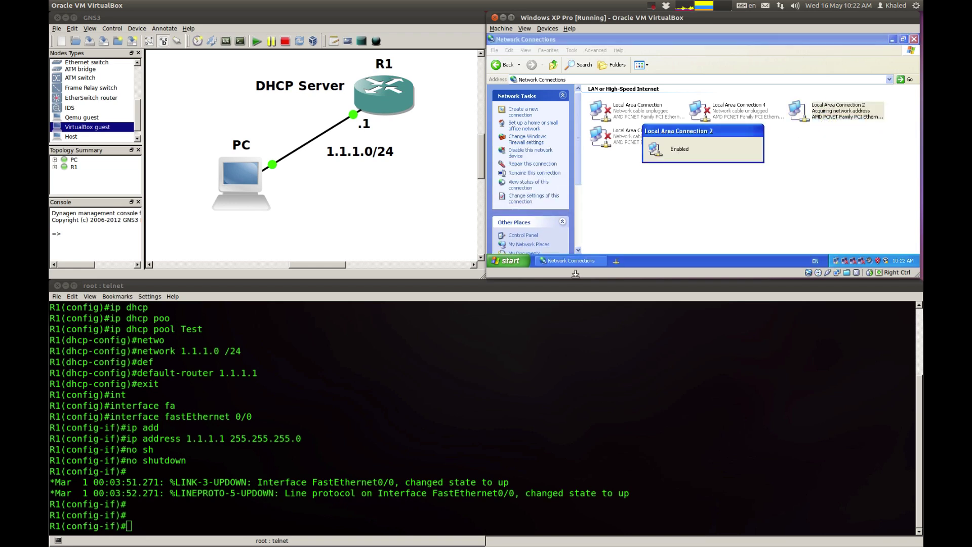
# Step: Check Local Area Connection 2's Support tab for address 1.1.1.2 and gateway 1.1.1.1
pyautogui.click(179, 486)
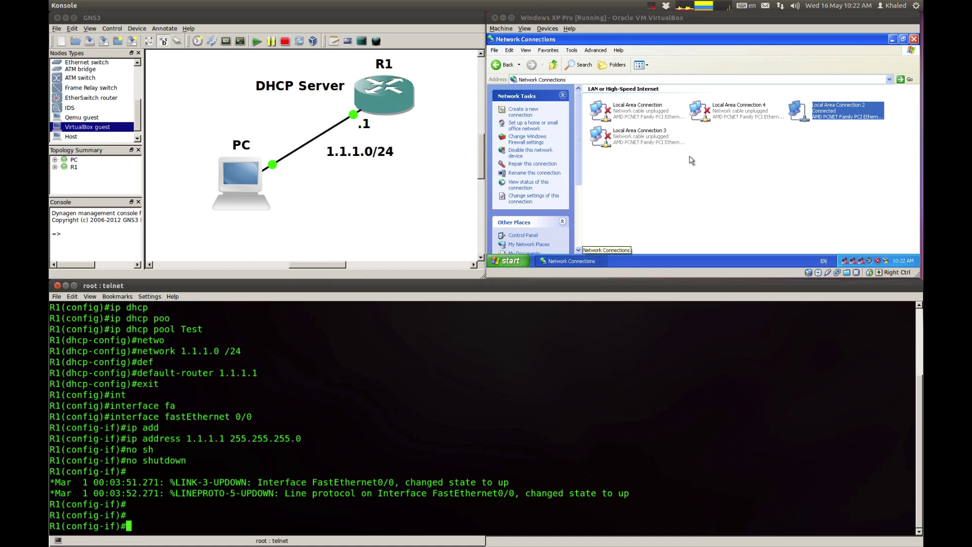
pyautogui.click(824, 155)
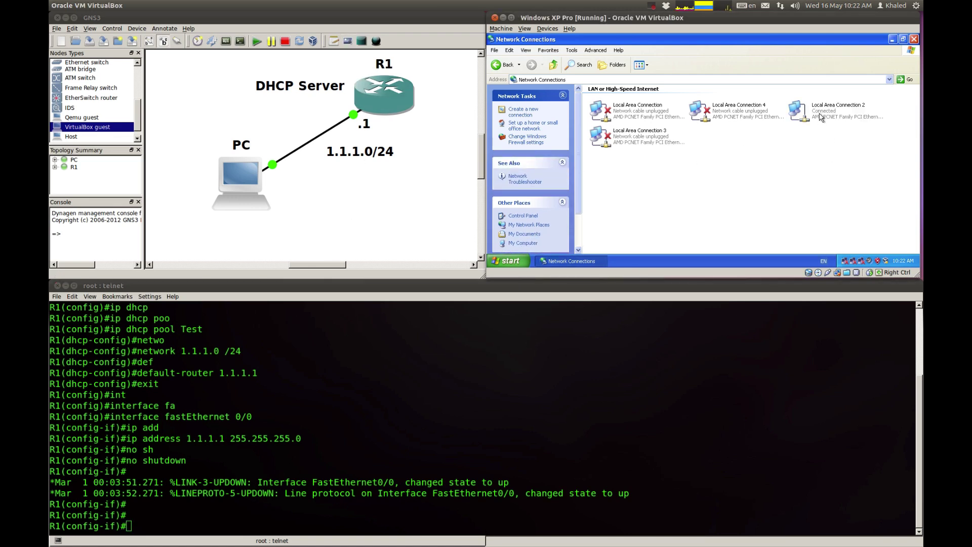
pyautogui.doubleClick(823, 113)
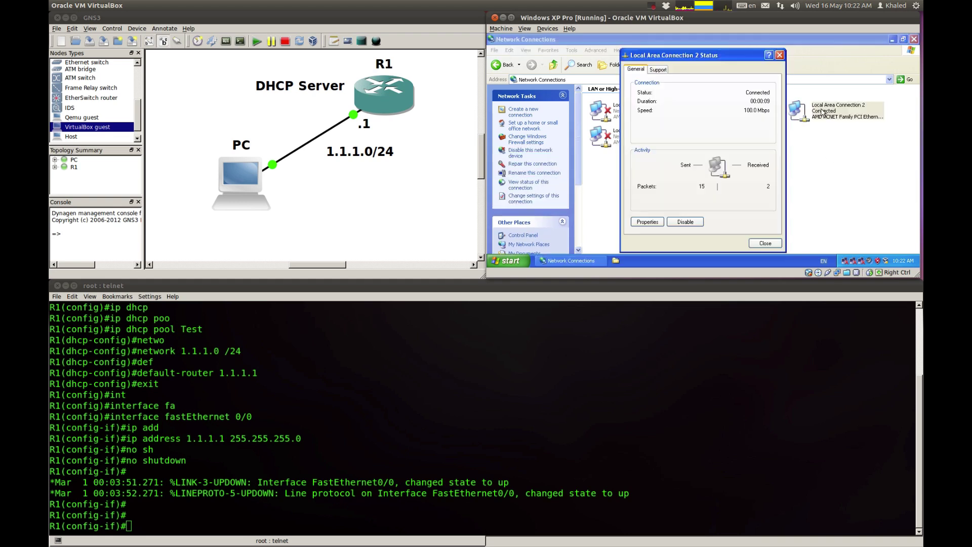
pyautogui.click(659, 70)
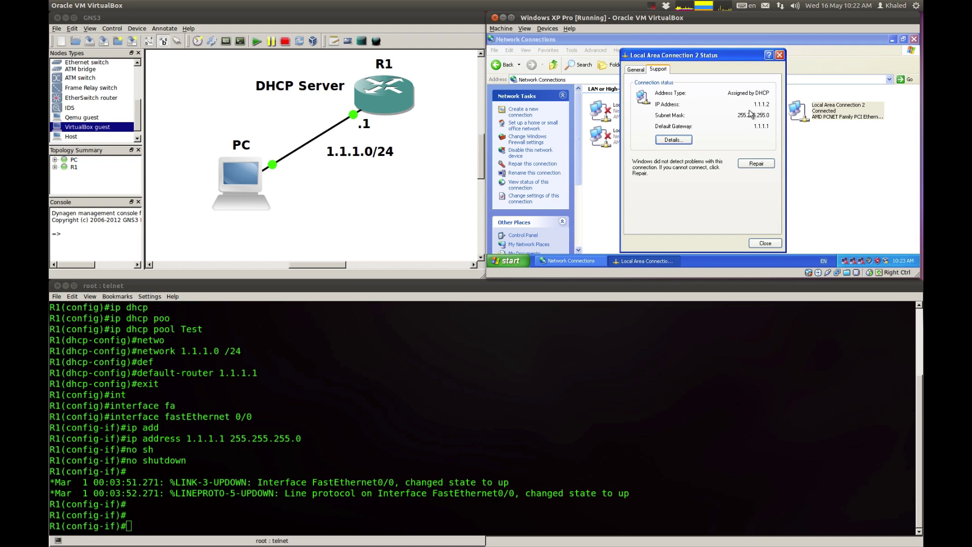
pyautogui.click(362, 174)
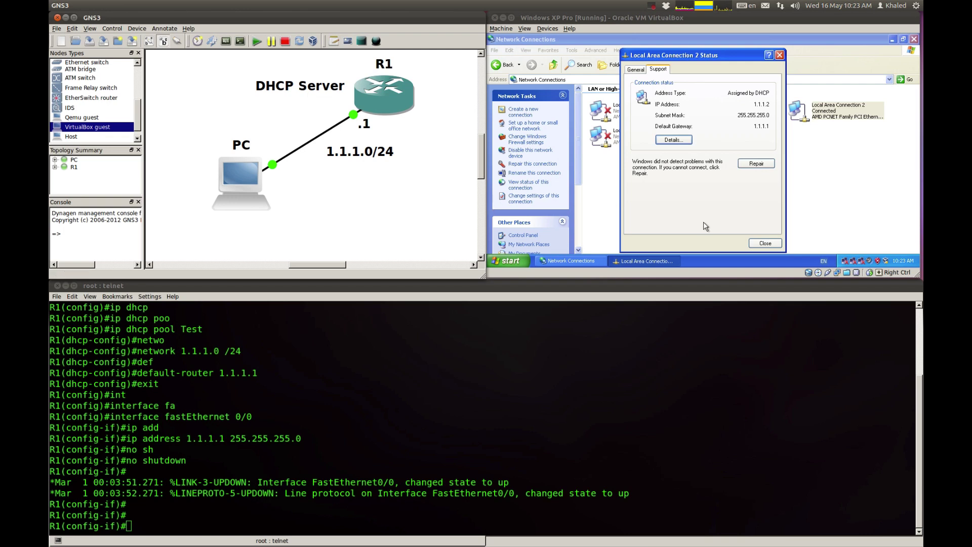
pyautogui.click(754, 243)
# Step: Exit R1's configuration mode with Ctrl+Z and ping 1.1.1.2 from the router
pyautogui.click(341, 417)
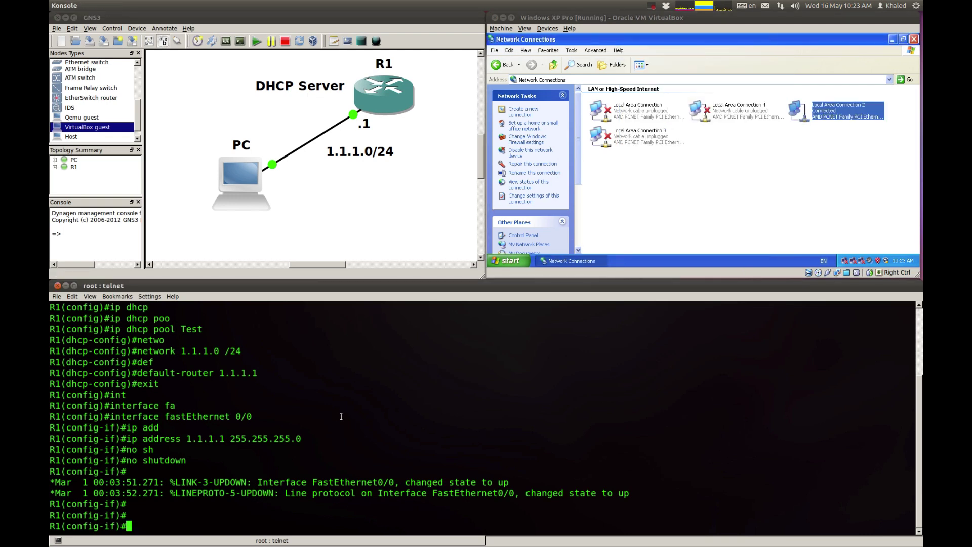
pyautogui.press('Return')
pyautogui.hotkey('ctrl', 'z')
pyautogui.press('Return')
pyautogui.press('Return')
pyautogui.press('Return')
pyautogui.press('Return')
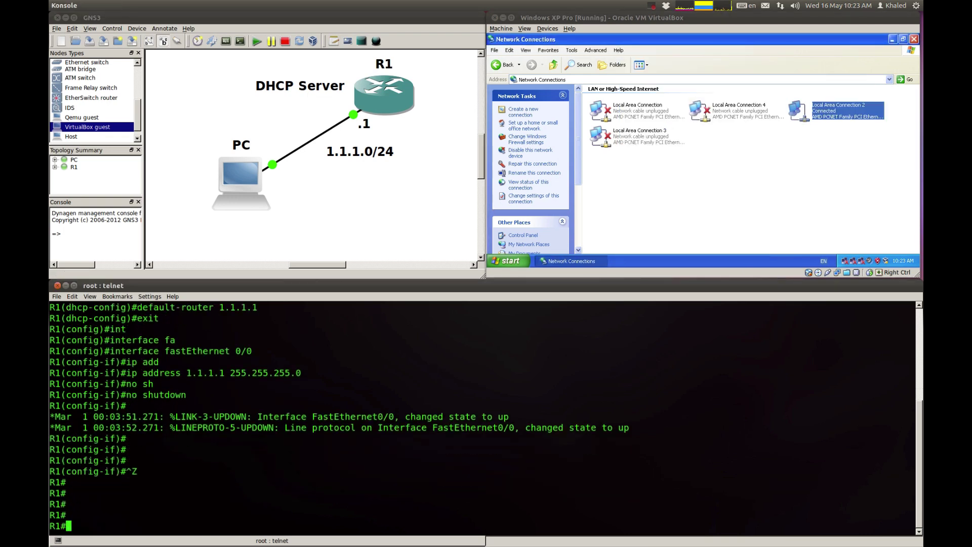
pyautogui.write('ping 1.1')
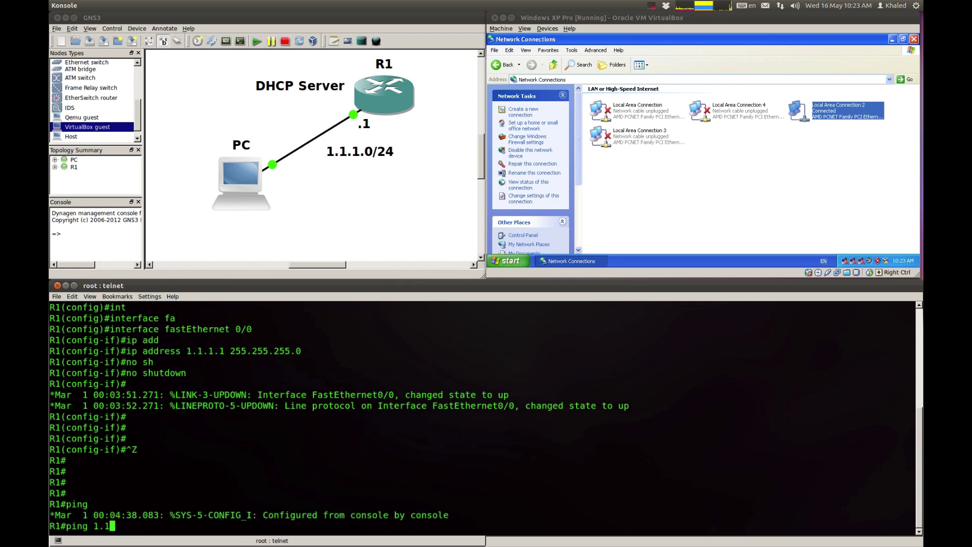
pyautogui.write('.1.2')
pyautogui.press('Return')
pyautogui.press('Return')
pyautogui.press('Return')
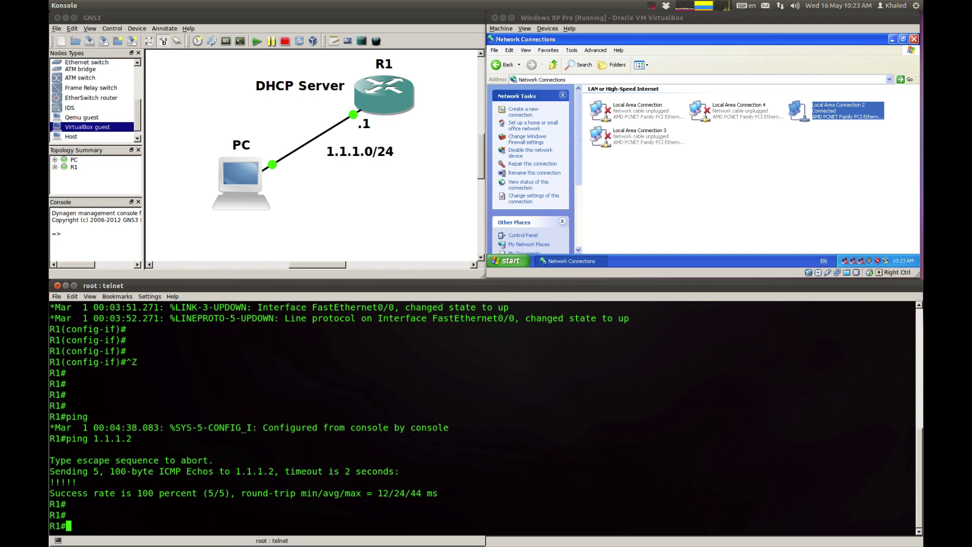
# Step: Minimize Konsole and the VirtualBox window, centre GNS3, then minimize it as well
pyautogui.click(67, 287)
pyautogui.click(68, 286)
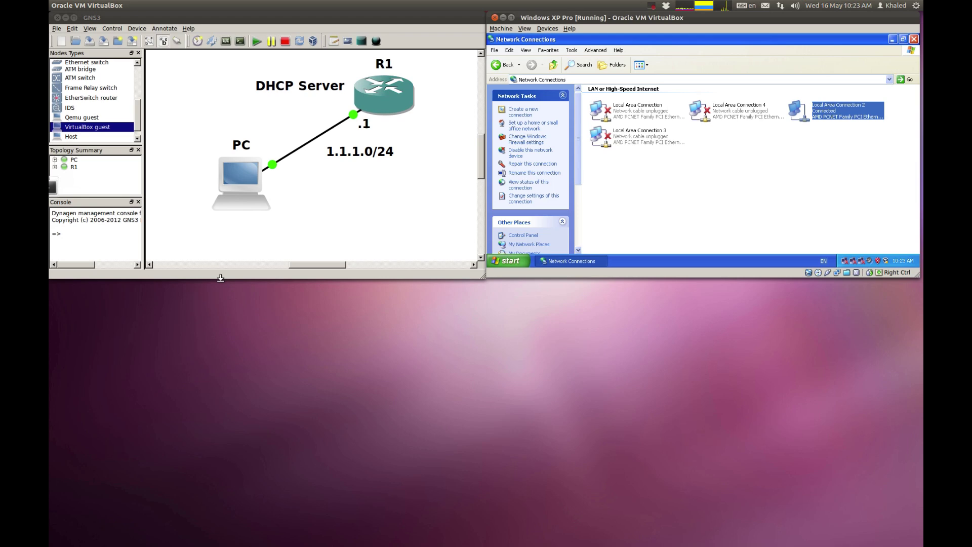
pyautogui.click(504, 18)
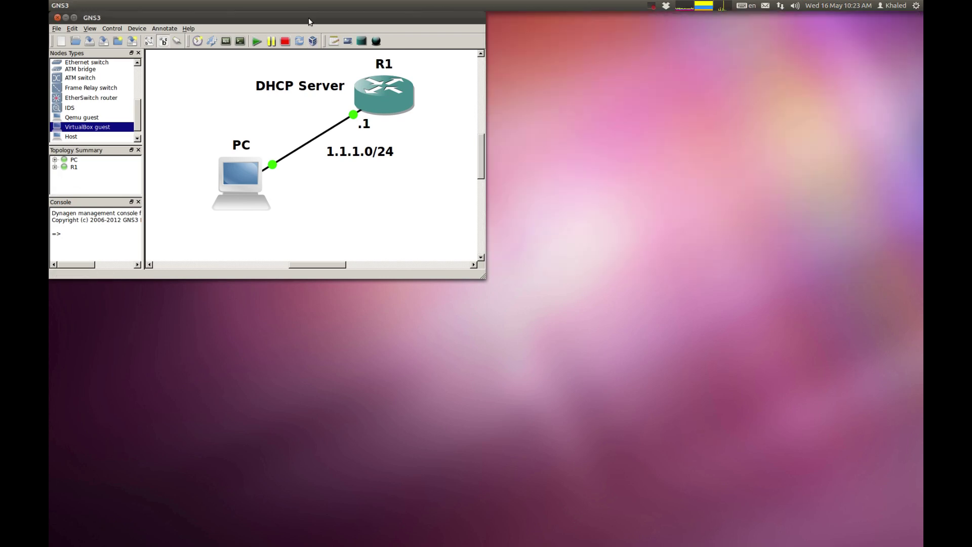
pyautogui.moveTo(310, 19); pyautogui.dragTo(474, 122)
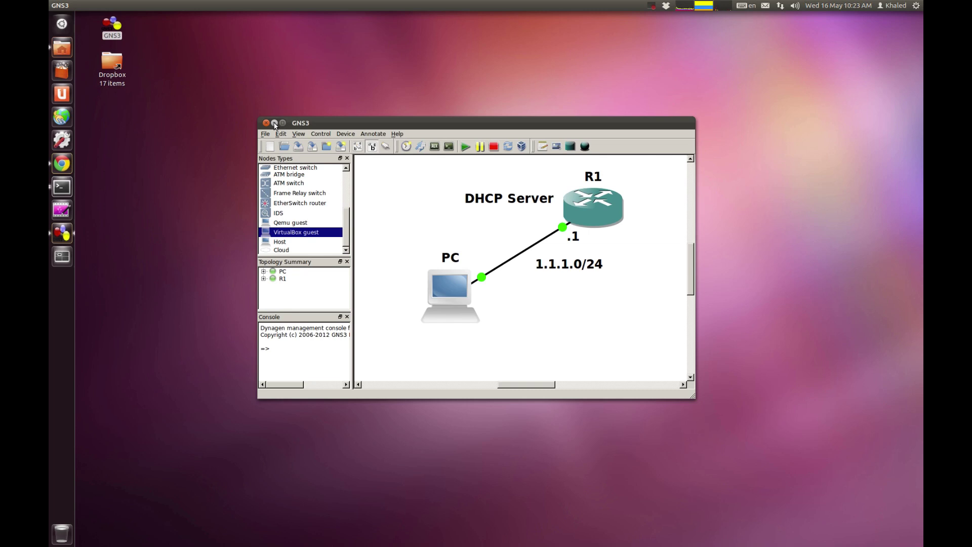
pyautogui.click(275, 124)
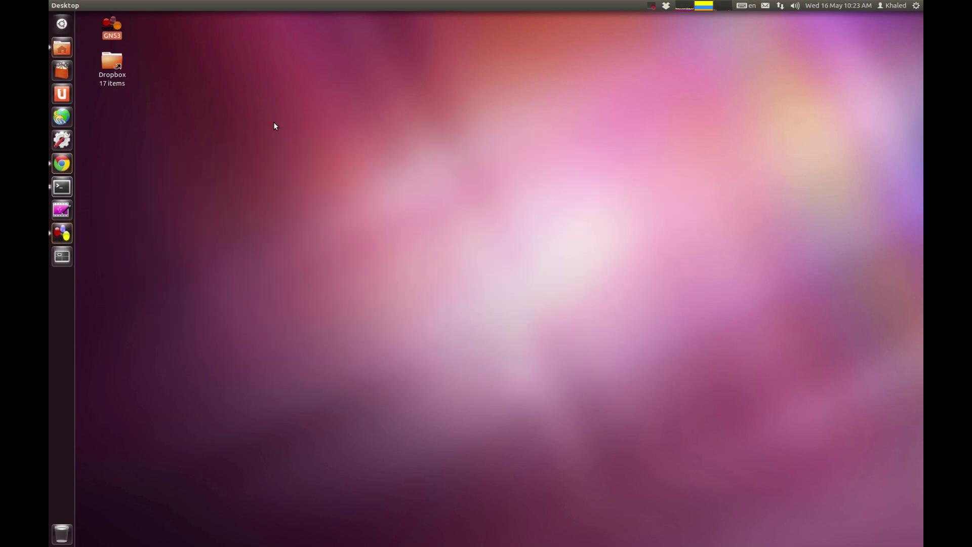